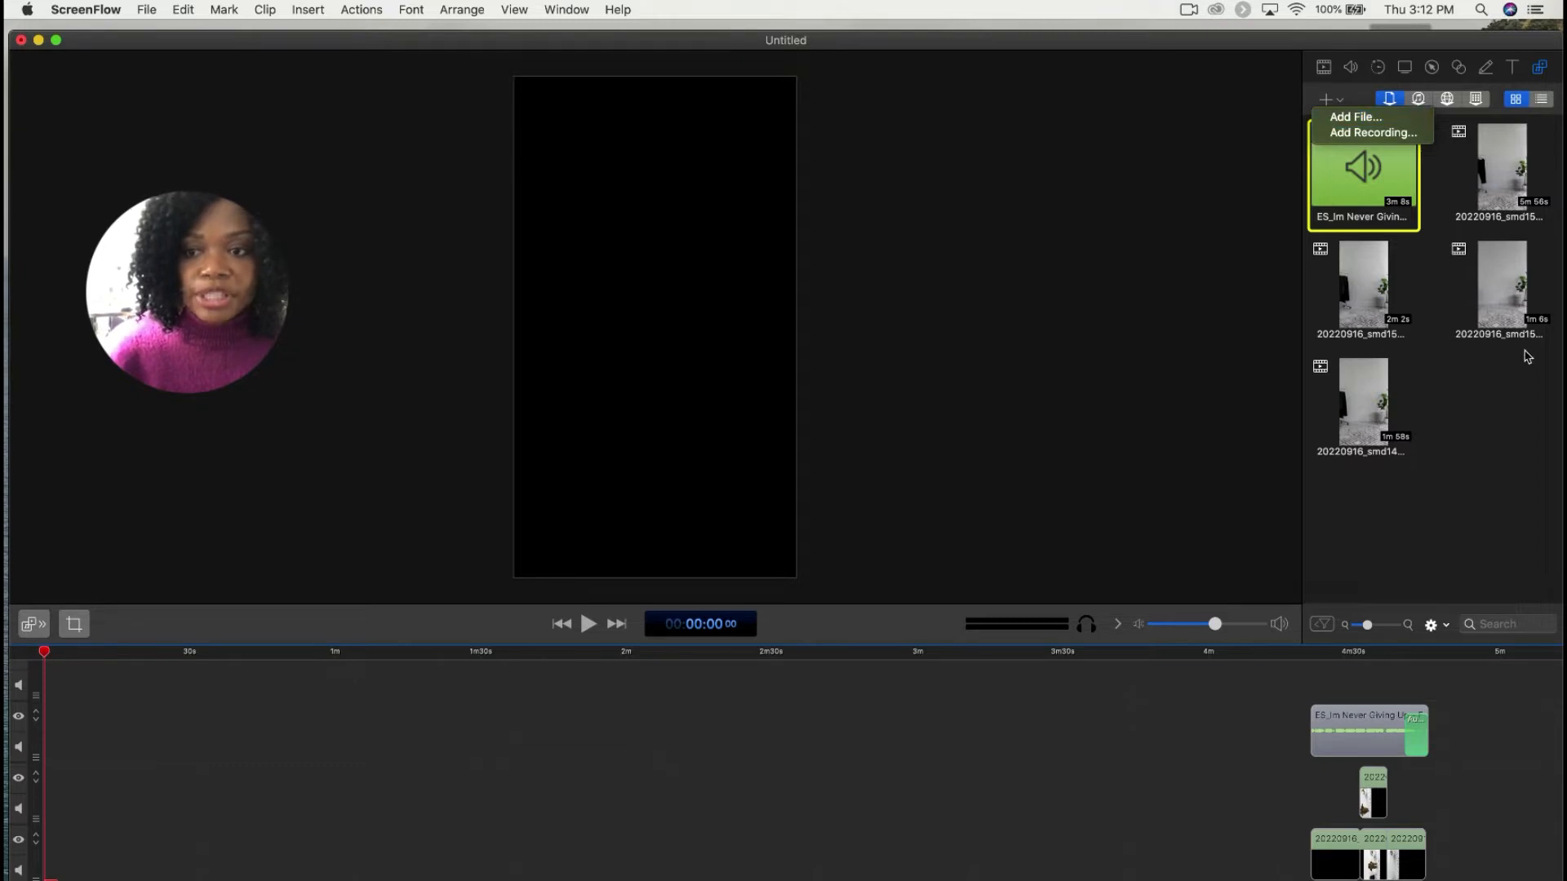
# Step: Place the 5m 56s video clip from the media library on the timeline's empty top track, starting at 0s
pyautogui.click(1492, 421)
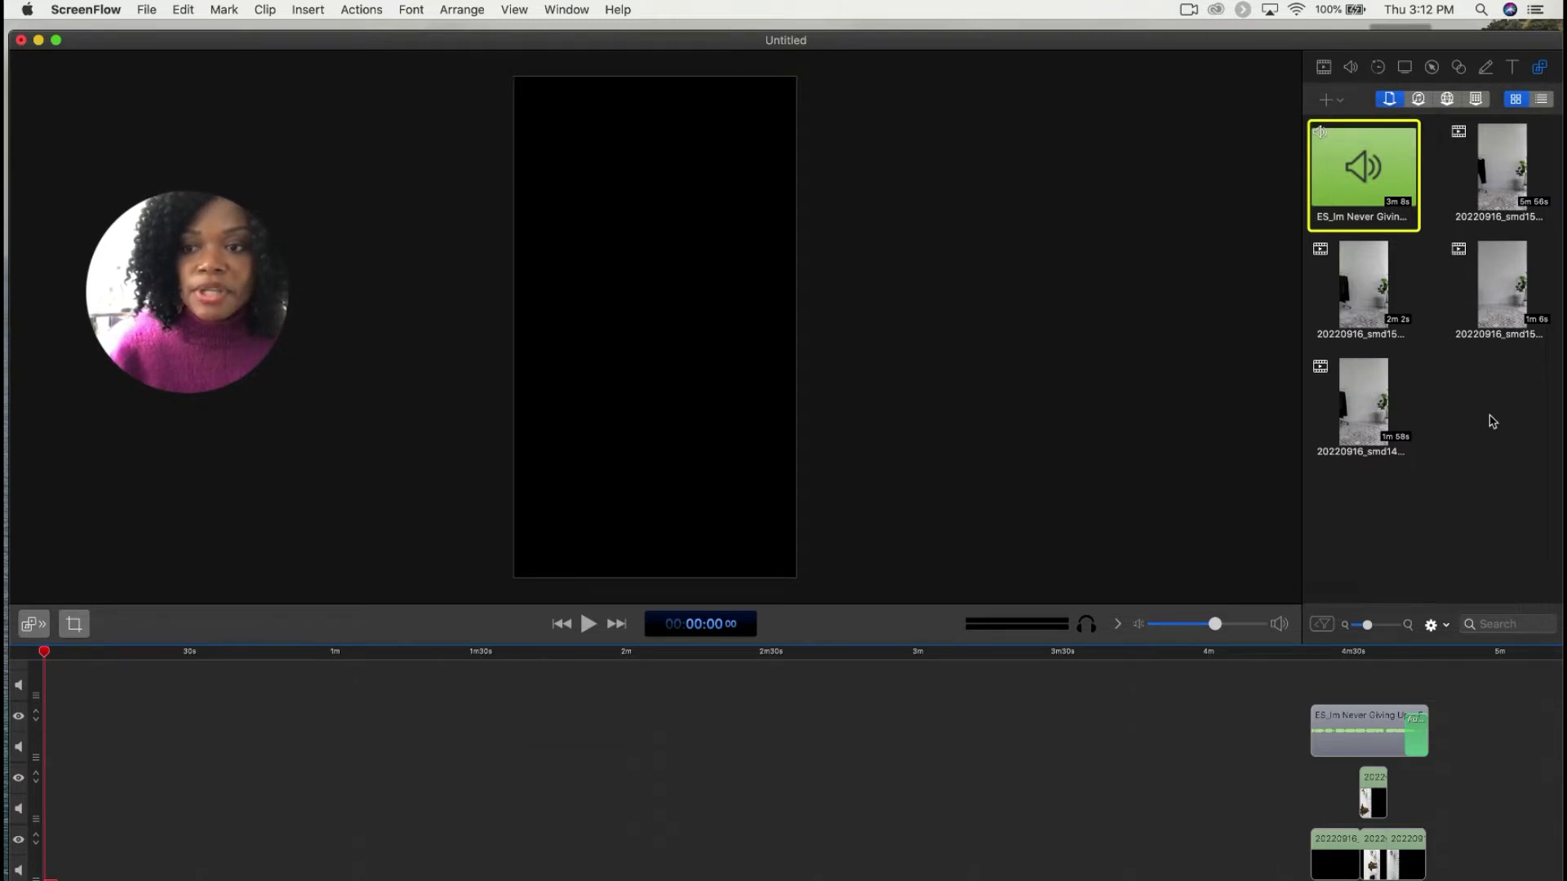
pyautogui.click(1501, 183)
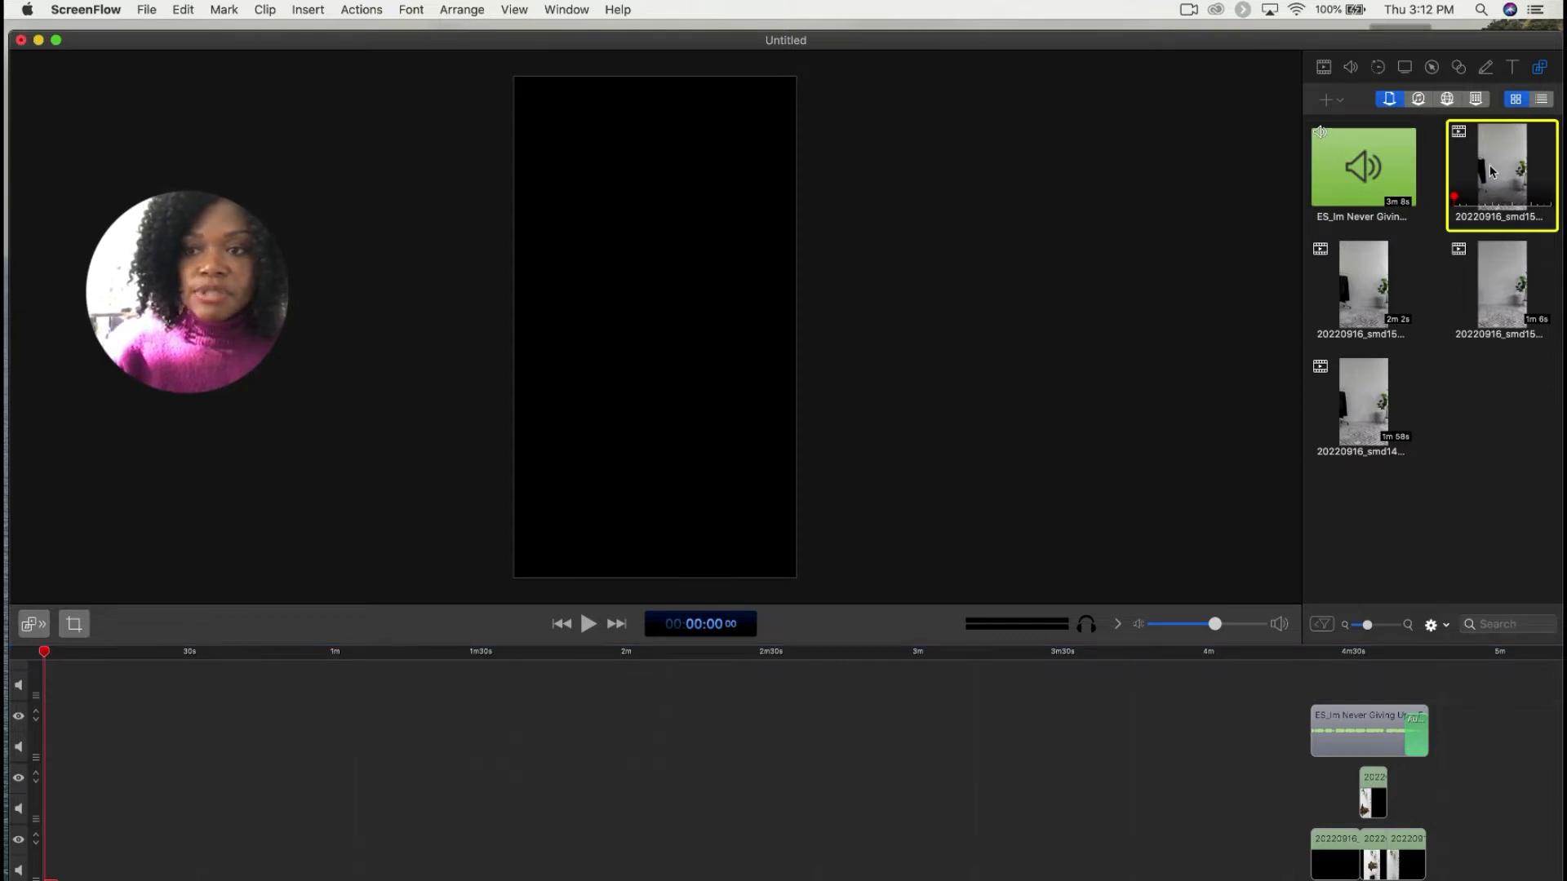
pyautogui.moveTo(1499, 173); pyautogui.dragTo(1025, 707)
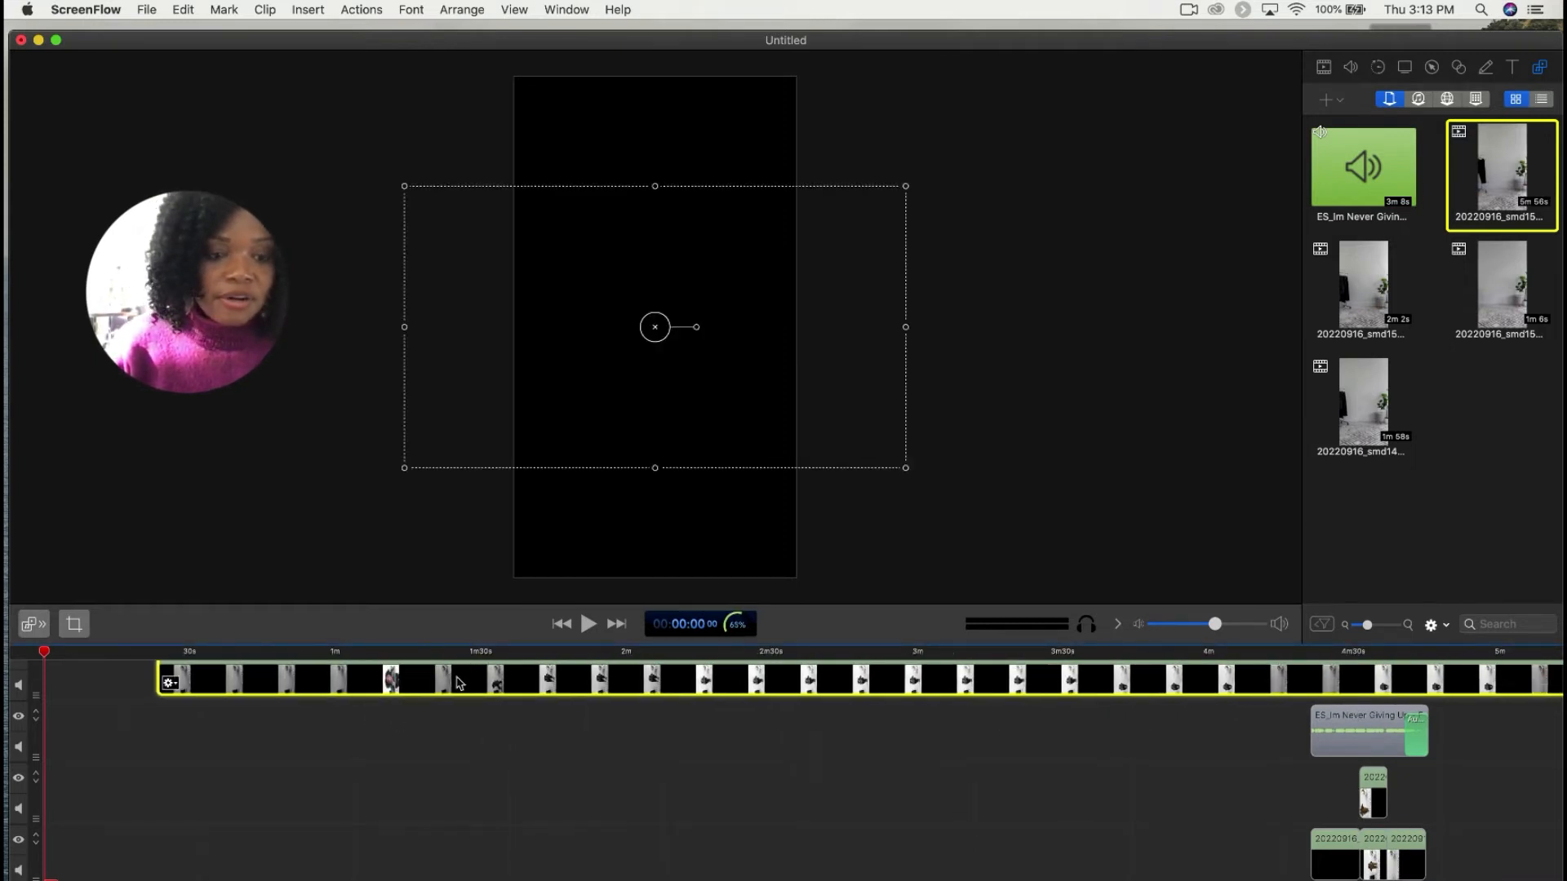
pyautogui.moveTo(457, 684); pyautogui.dragTo(342, 683)
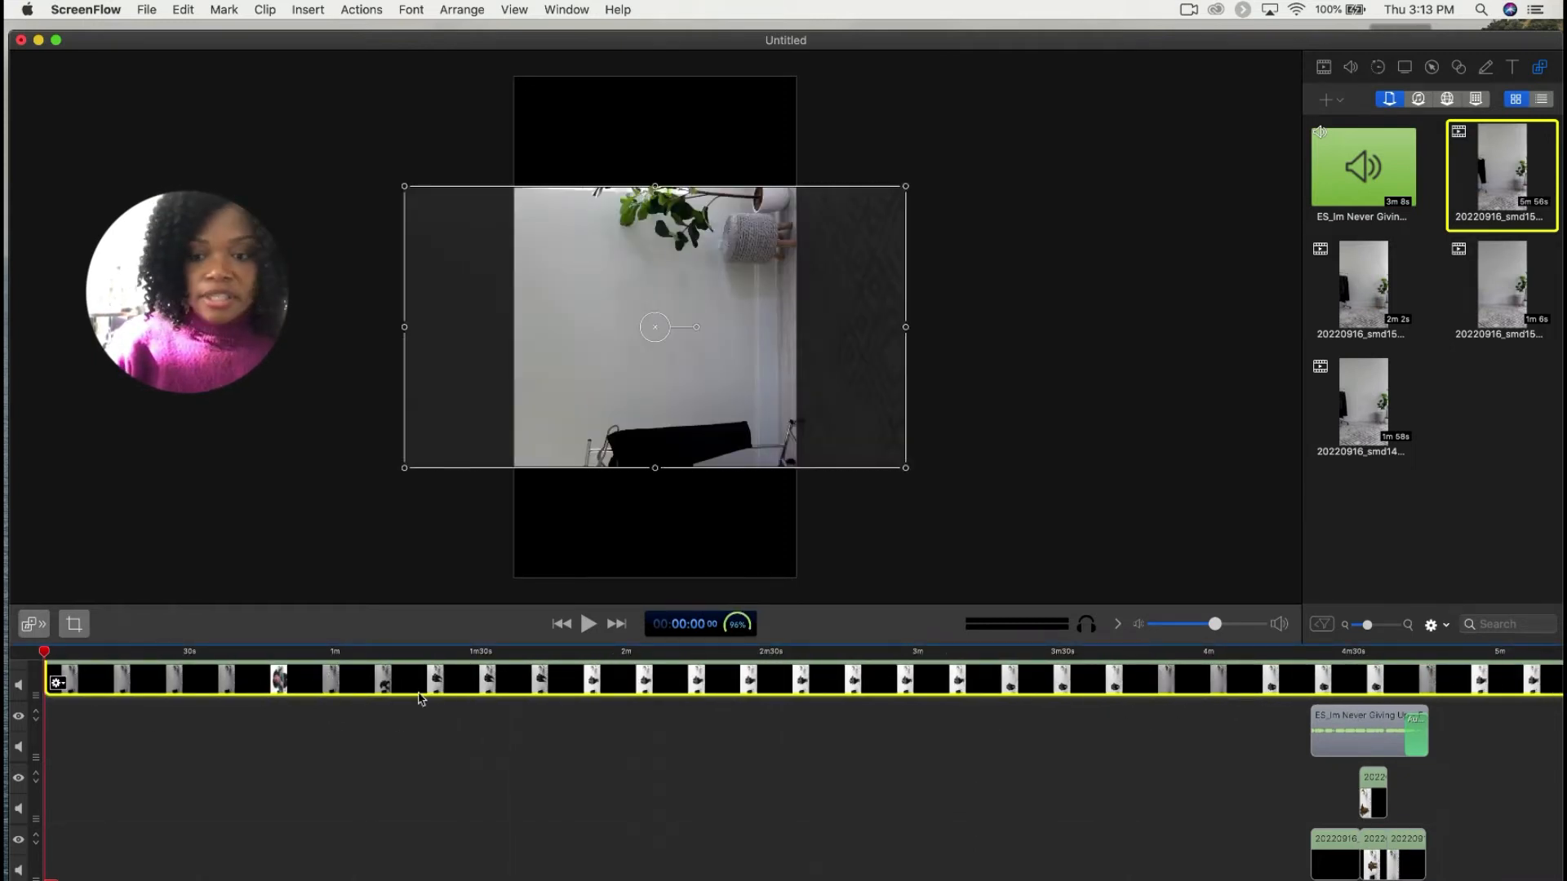
# Step: Move the existing music and short video clips together later in the timeline, to about 5m 14s
pyautogui.click(1297, 724)
pyautogui.moveTo(1298, 724); pyautogui.dragTo(1463, 879)
pyautogui.moveTo(1346, 738); pyautogui.dragTo(1530, 739)
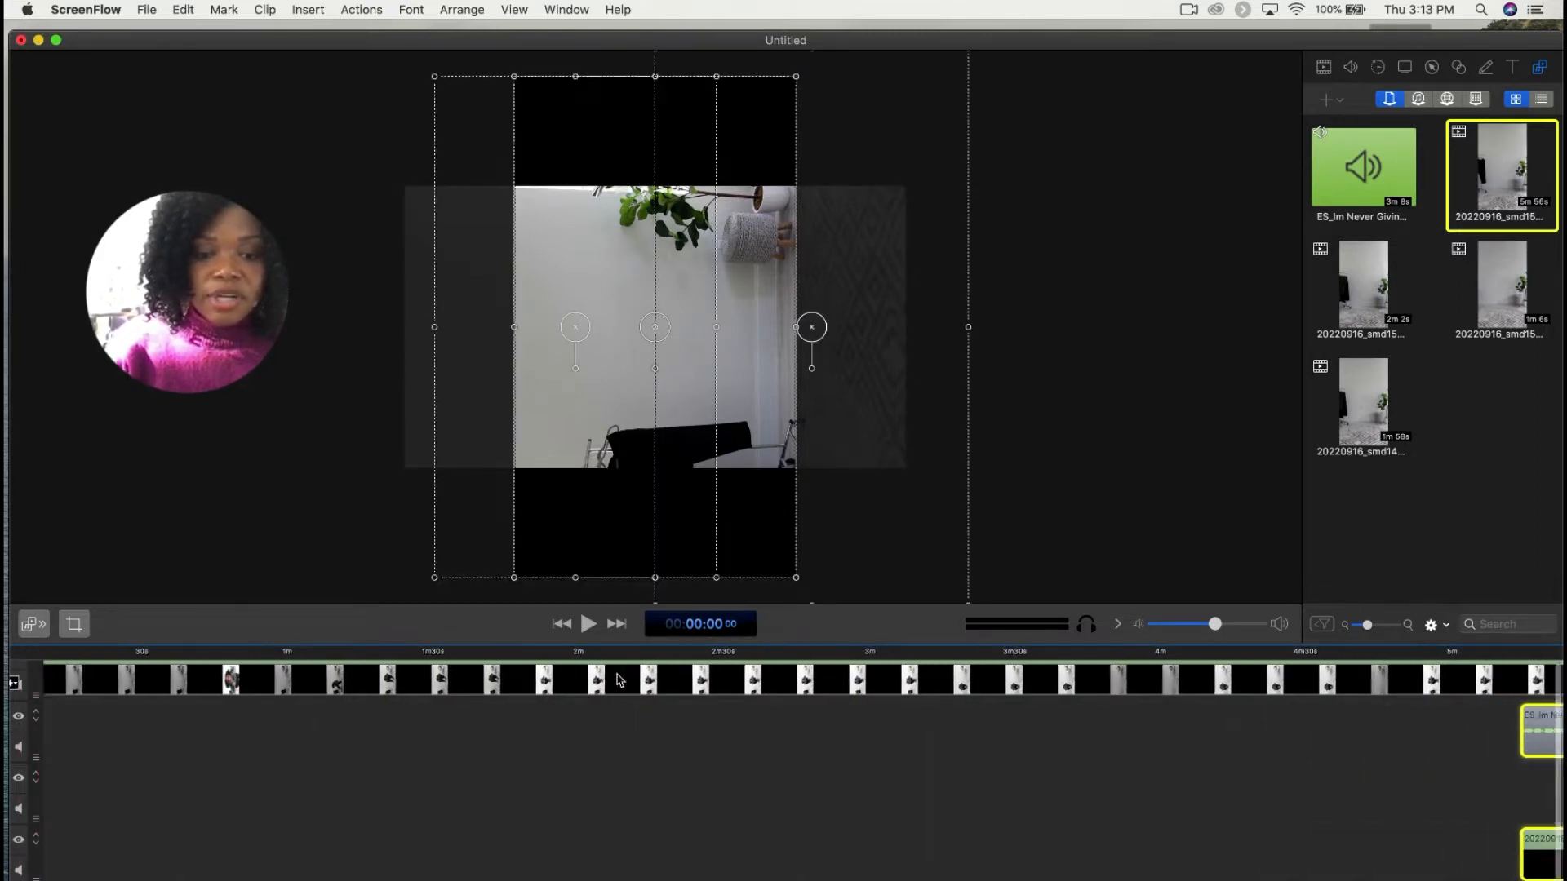
pyautogui.hscroll(-3, 87, 661)
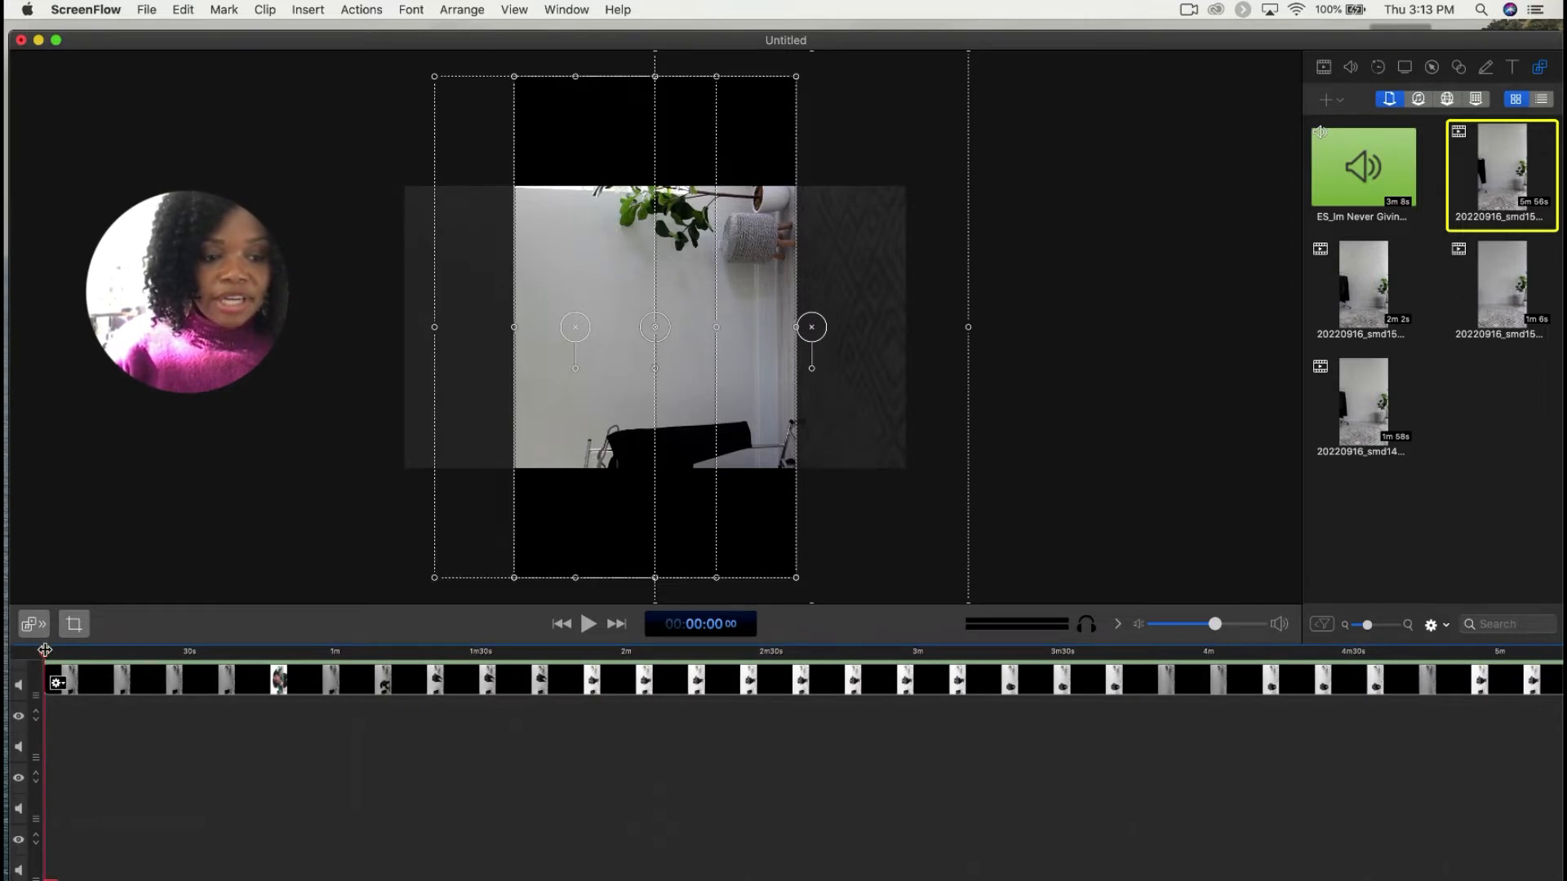
# Step: Scrub the playhead to about 1:48 to preview the long clip's footage, and select that clip
pyautogui.moveTo(45, 653); pyautogui.dragTo(570, 673)
pyautogui.scroll(2, 661, 756)
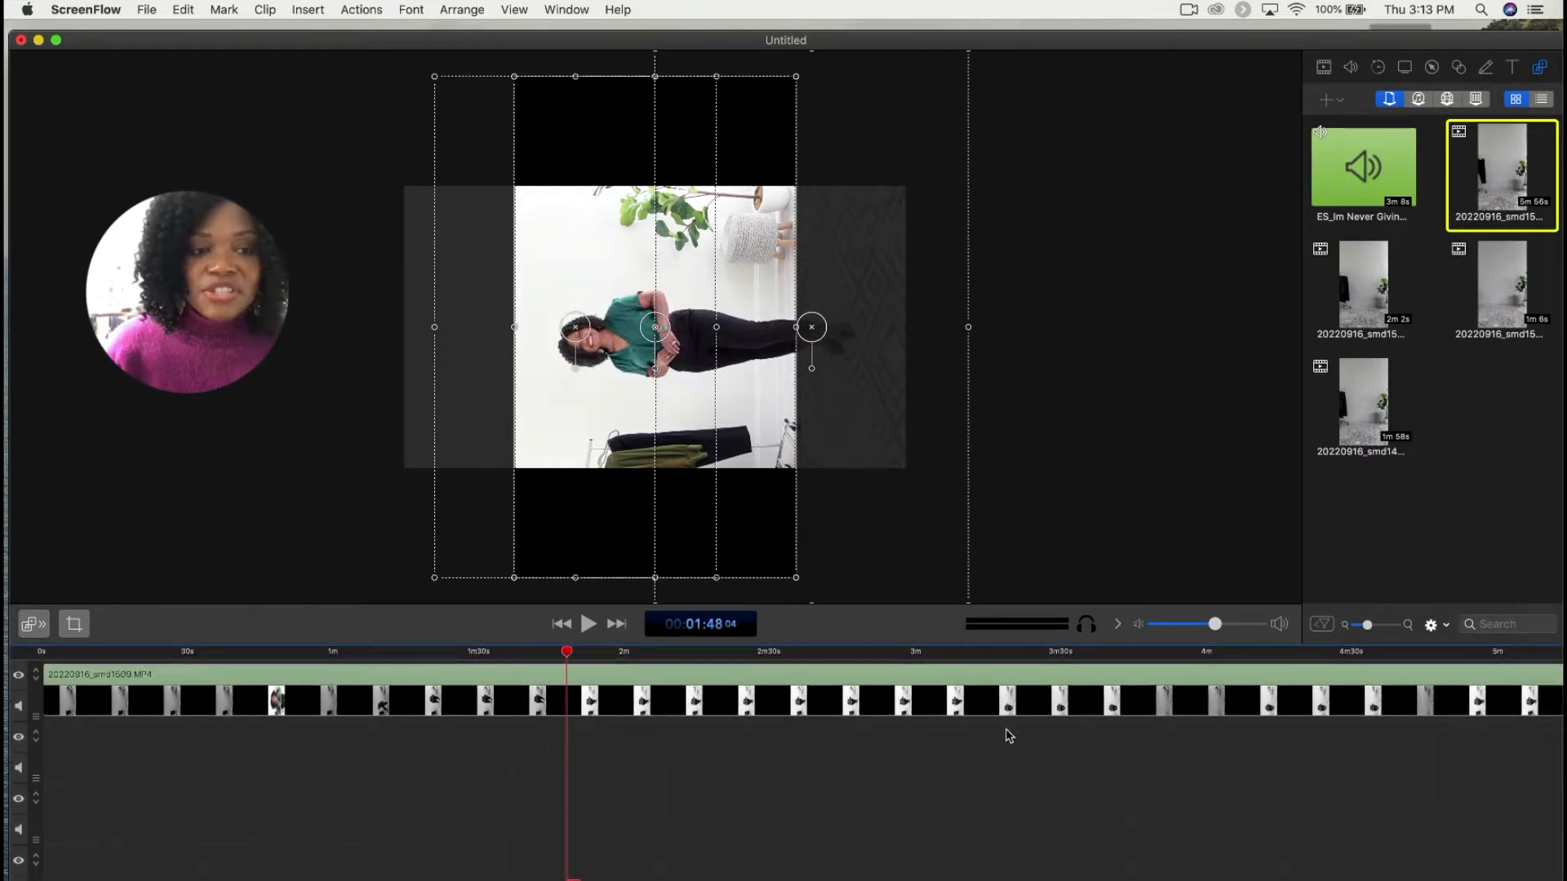
pyautogui.click(685, 681)
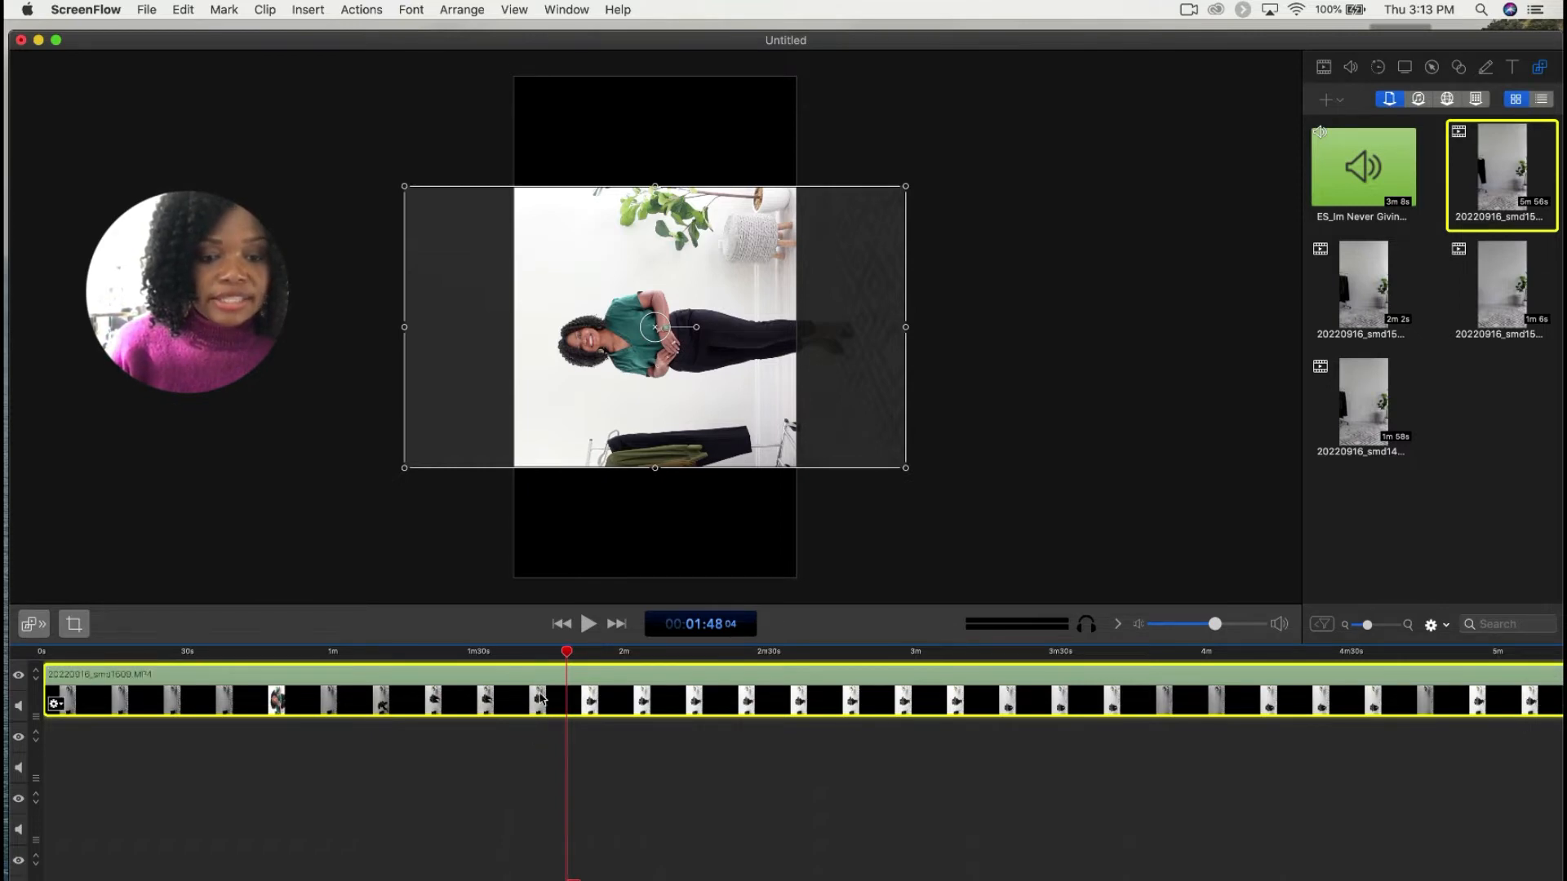
# Step: Move the group of music and short clips well past the long clip's end, to about 7m 30s
pyautogui.hscroll(10, 1477, 741)
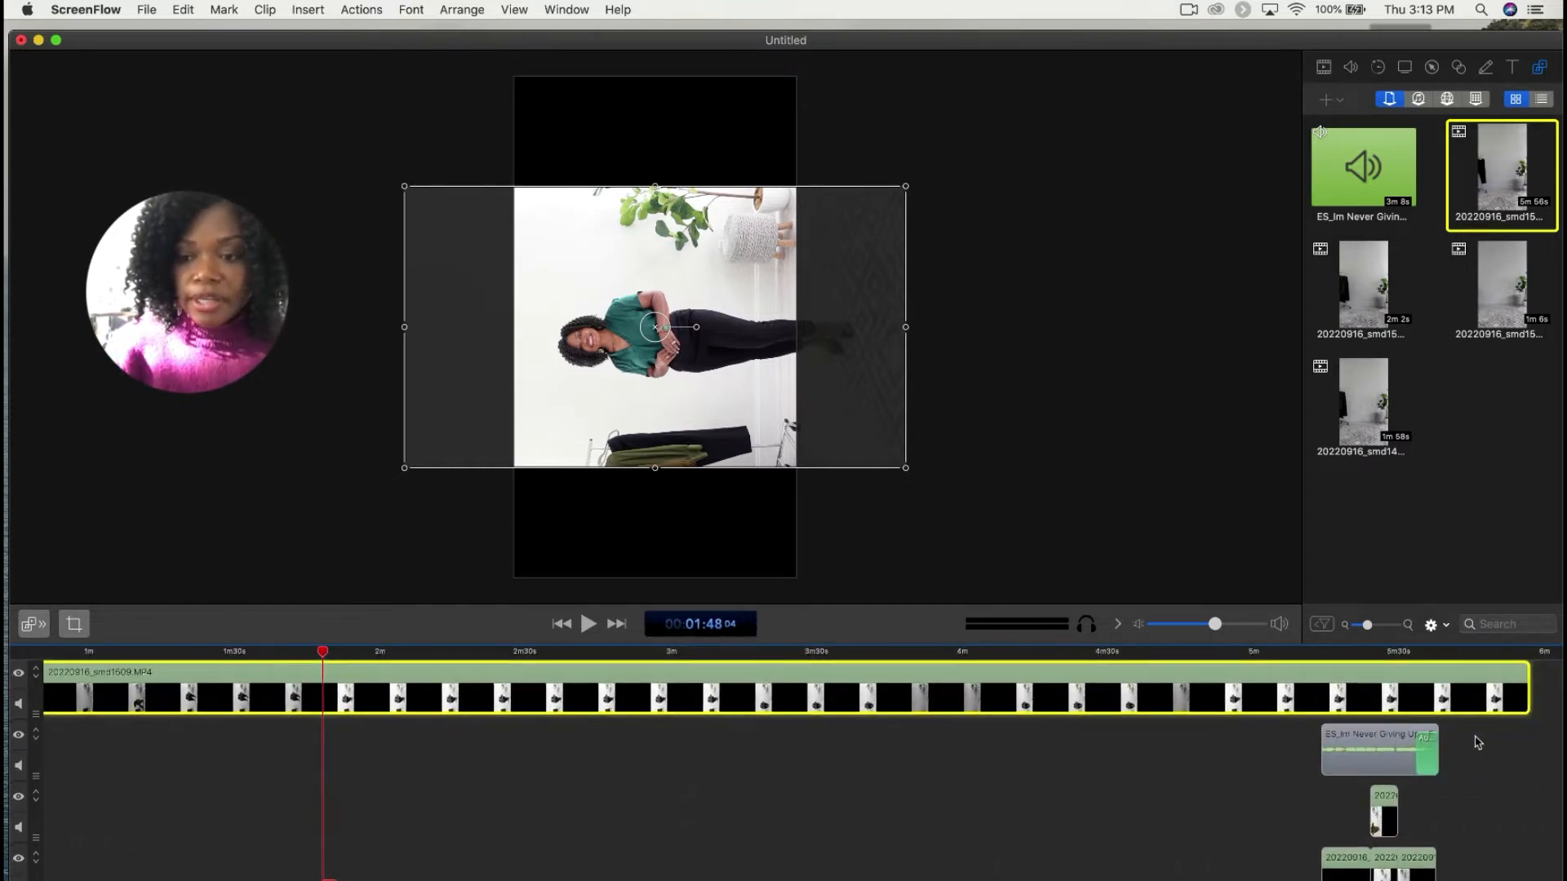
pyautogui.moveTo(1208, 738); pyautogui.dragTo(1472, 879)
pyautogui.moveTo(1321, 758); pyautogui.dragTo(1555, 755)
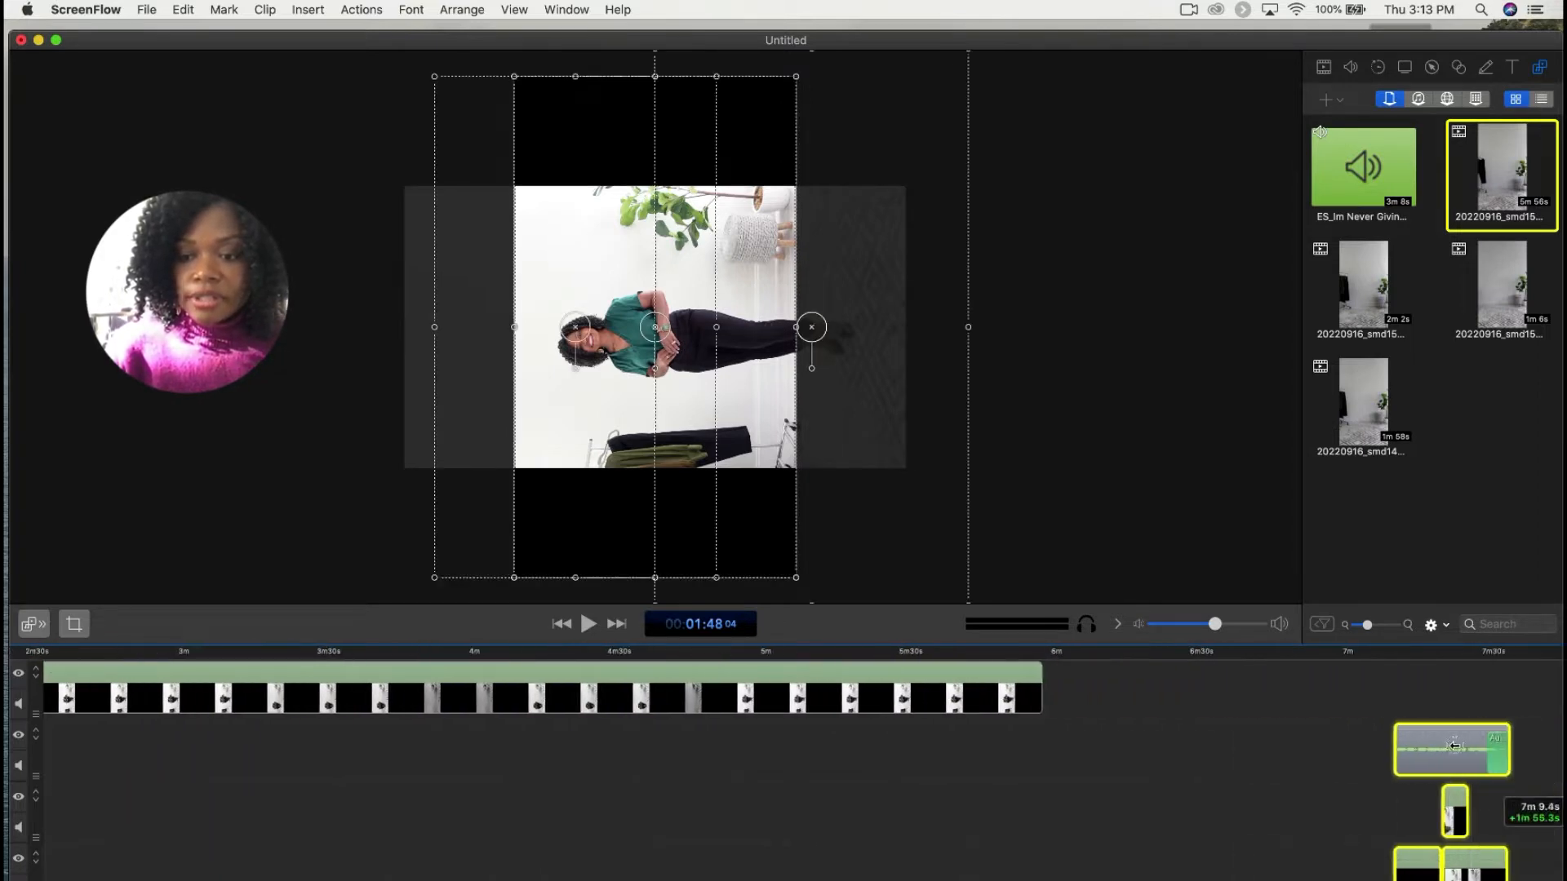
pyautogui.hscroll(-20, 320, 685)
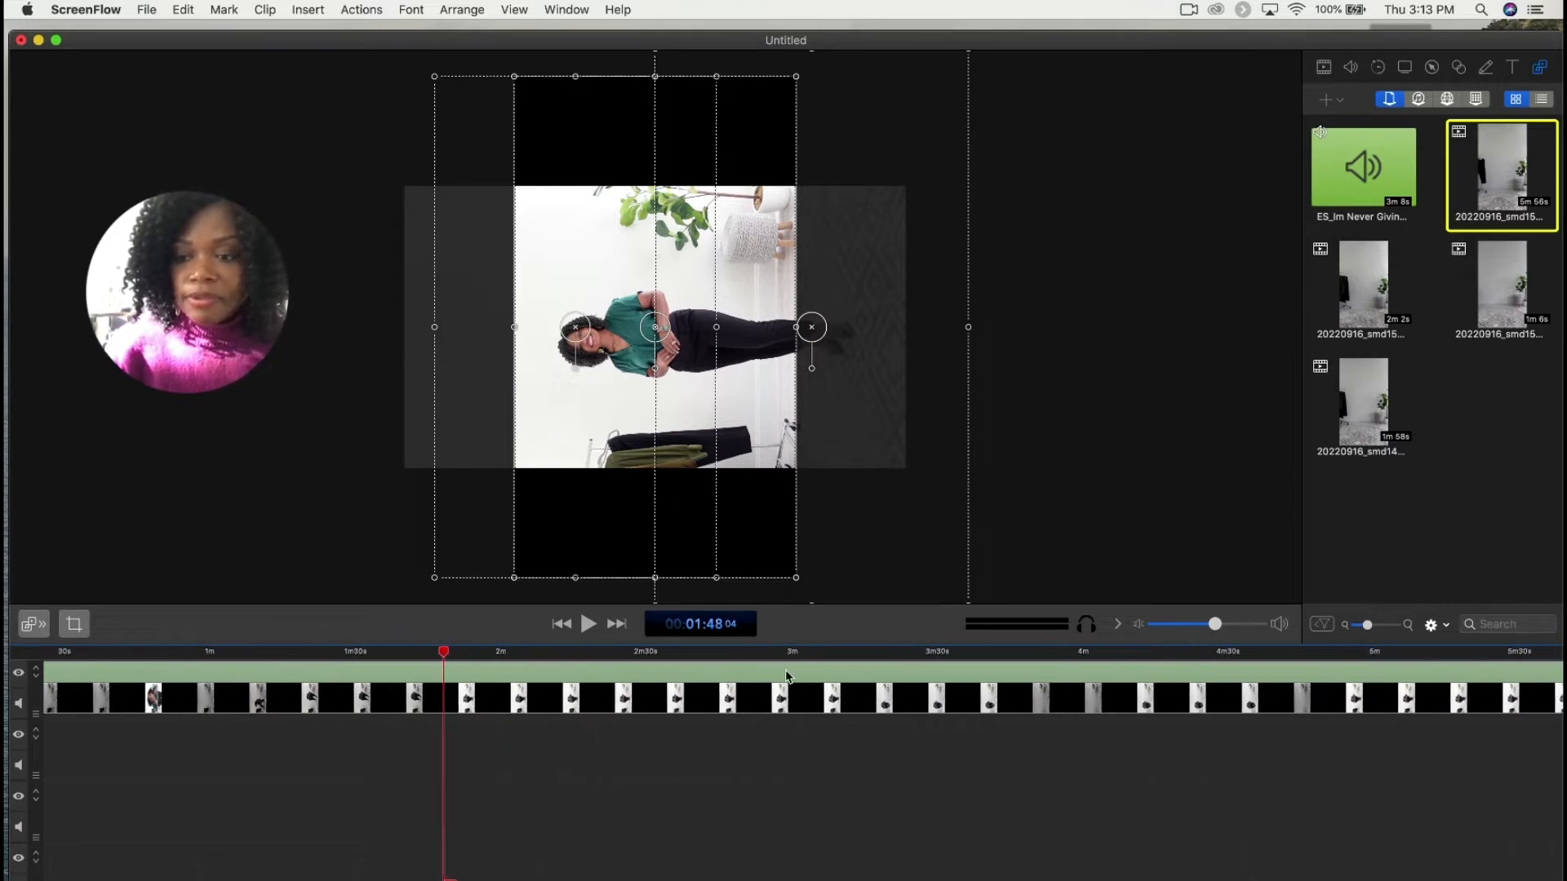
# Step: Move the long video clip from the top track down to the third track, starting at 0s
pyautogui.moveTo(453, 694); pyautogui.dragTo(438, 791)
pyautogui.hscroll(20, 1142, 694)
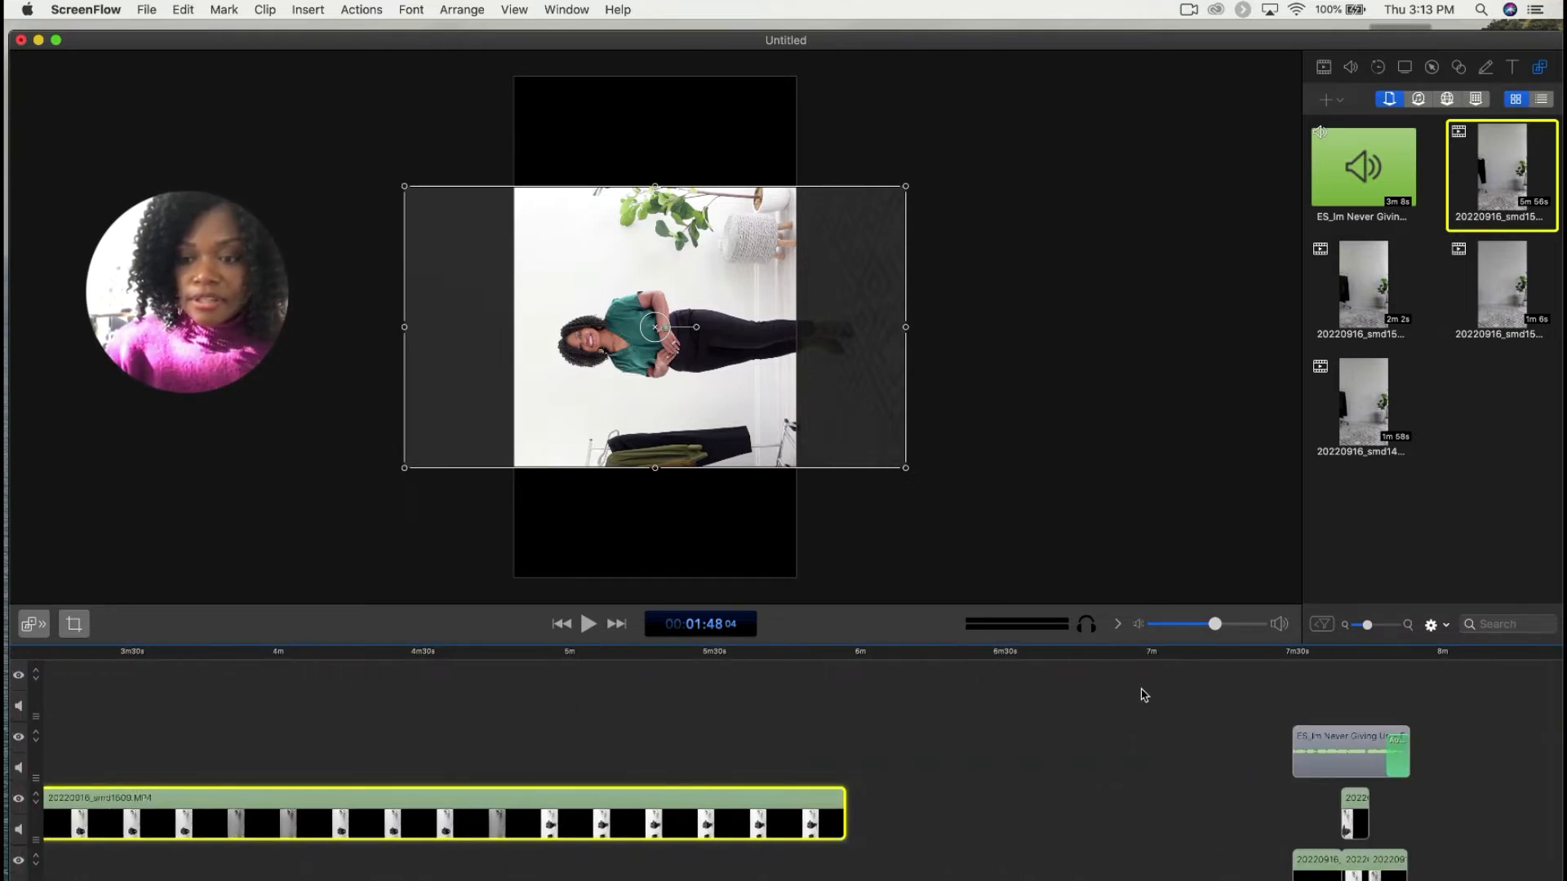
pyautogui.hscroll(-20, 1143, 694)
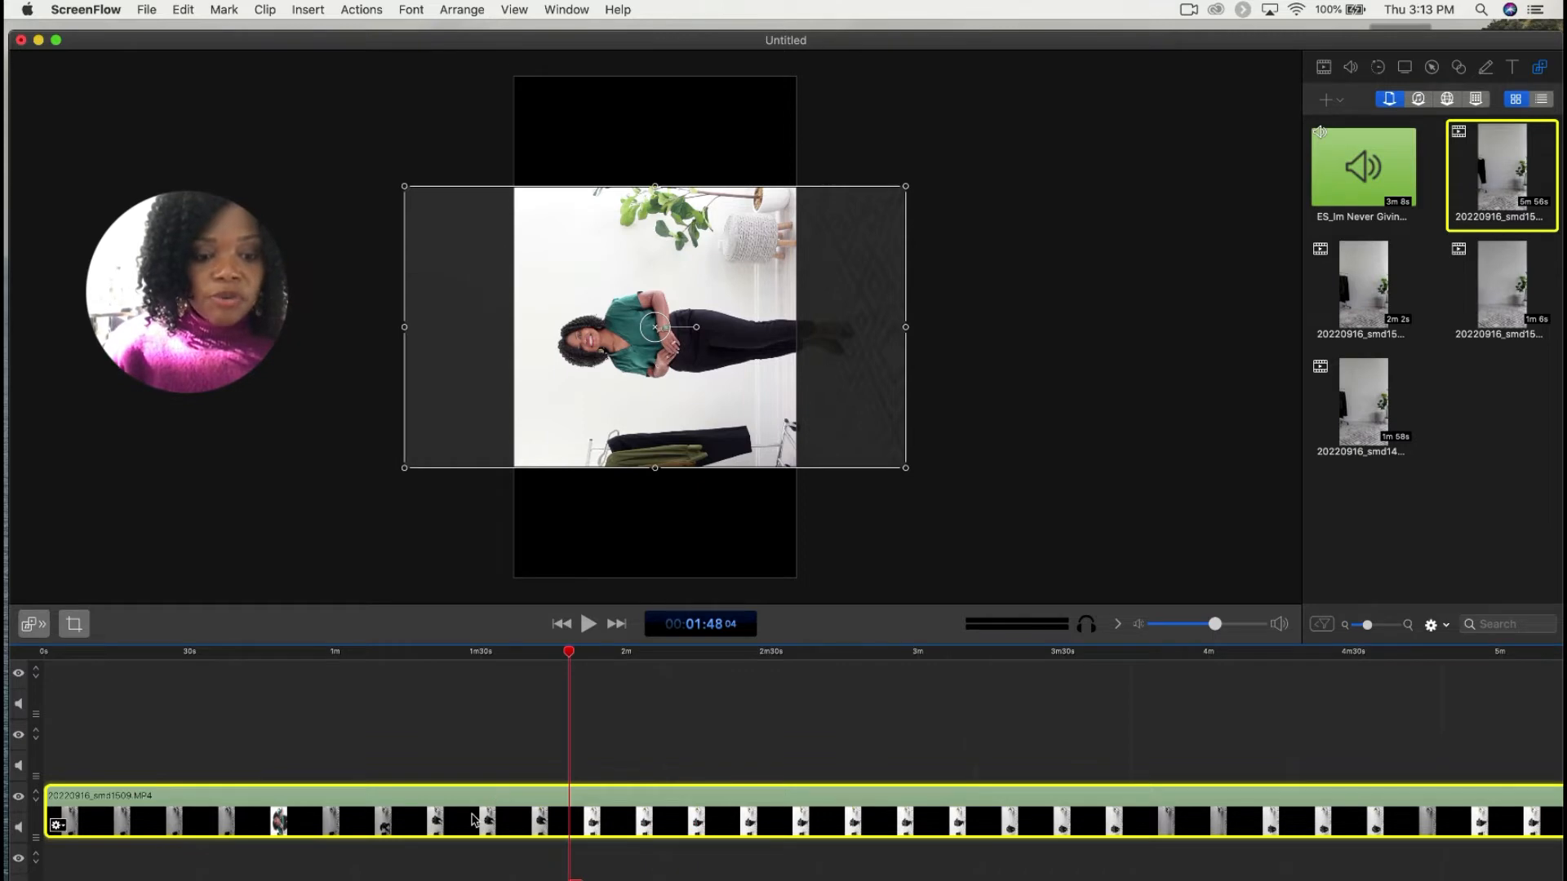
pyautogui.doubleClick(473, 819)
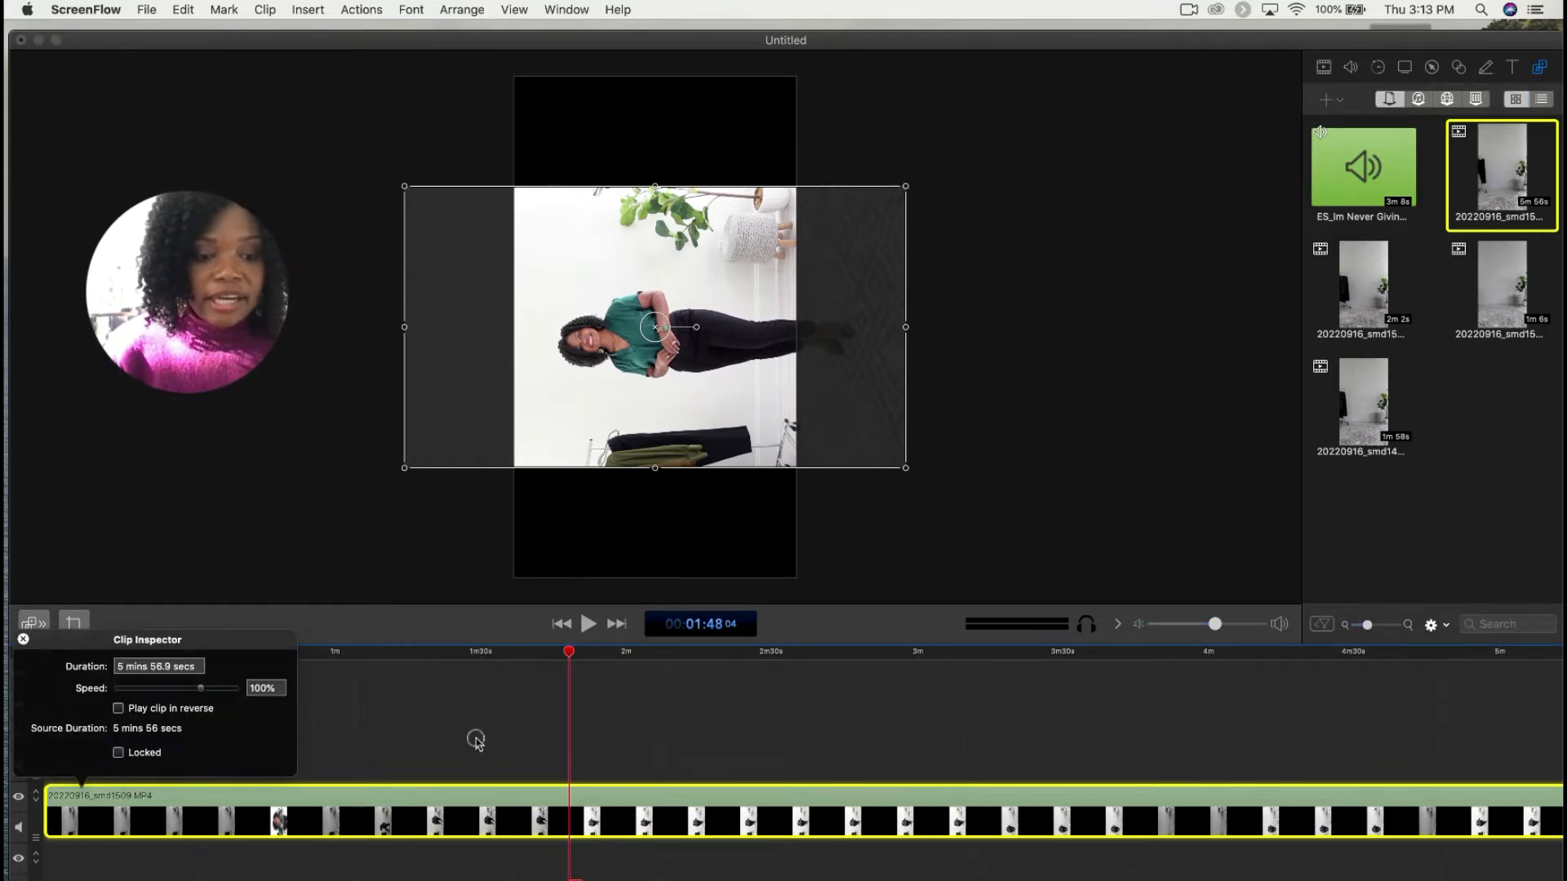
pyautogui.click(476, 738)
# Step: Rotate the sideways long clip 90 degrees clockwise on the canvas so it fills the vertical frame upright
pyautogui.click(434, 791)
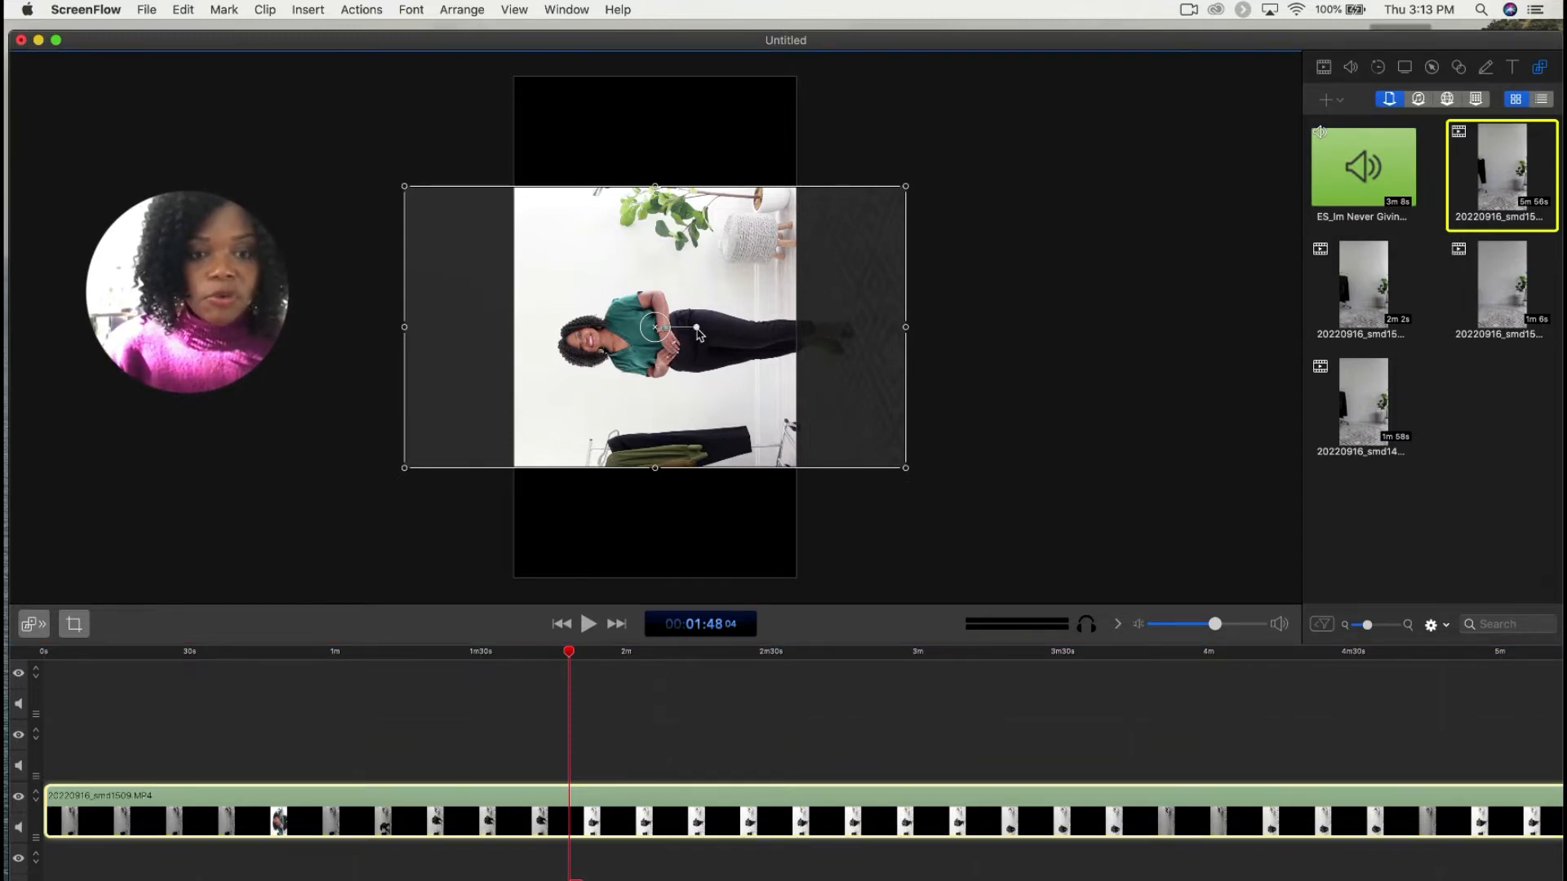
pyautogui.click(697, 328)
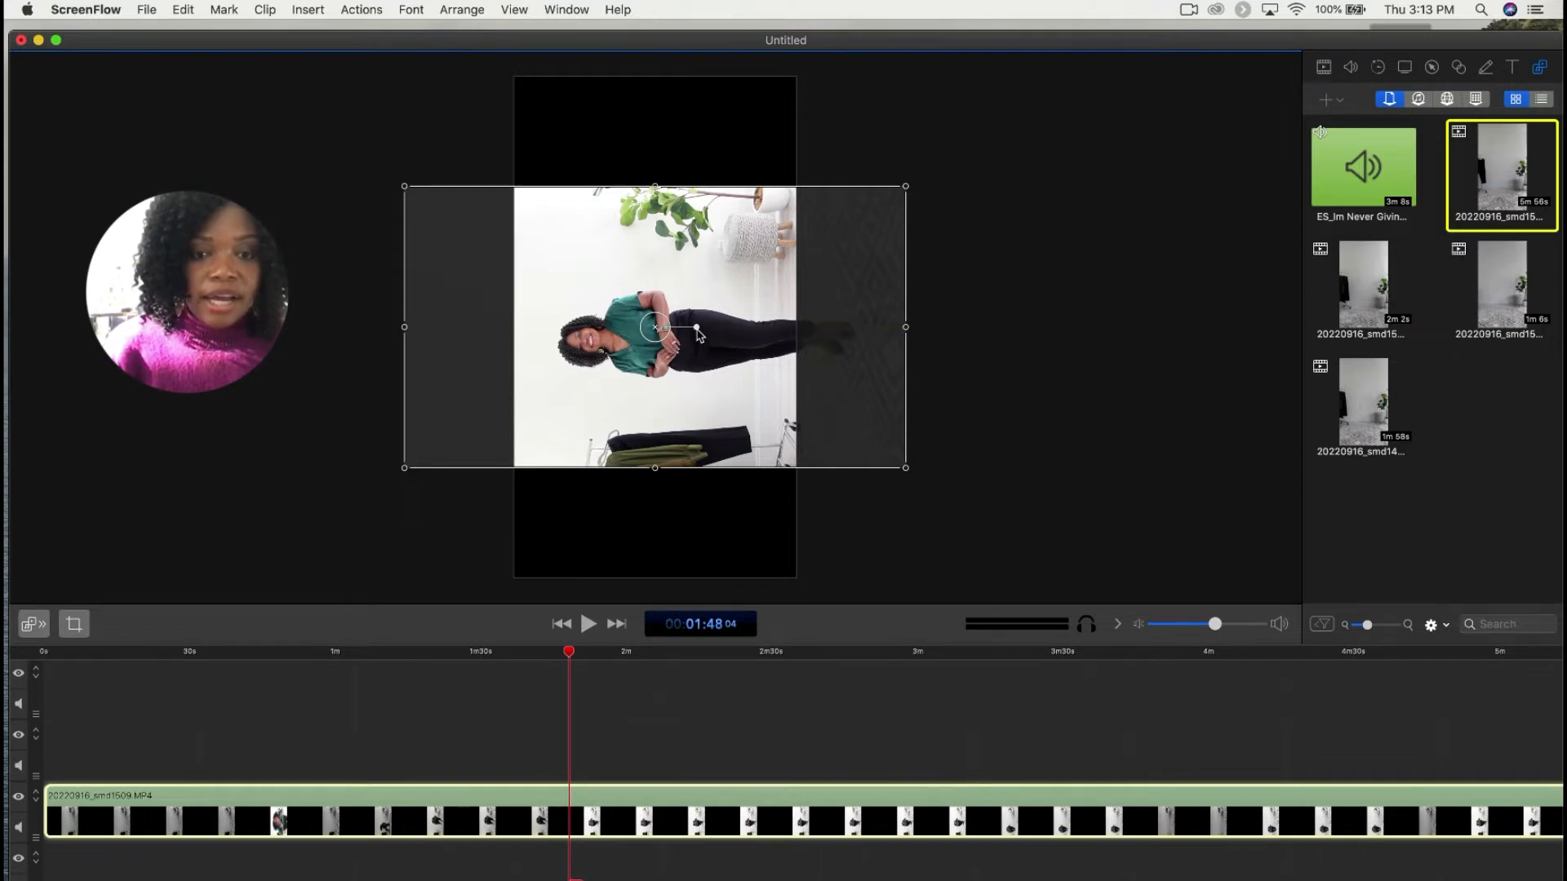
pyautogui.moveTo(697, 329); pyautogui.dragTo(657, 368)
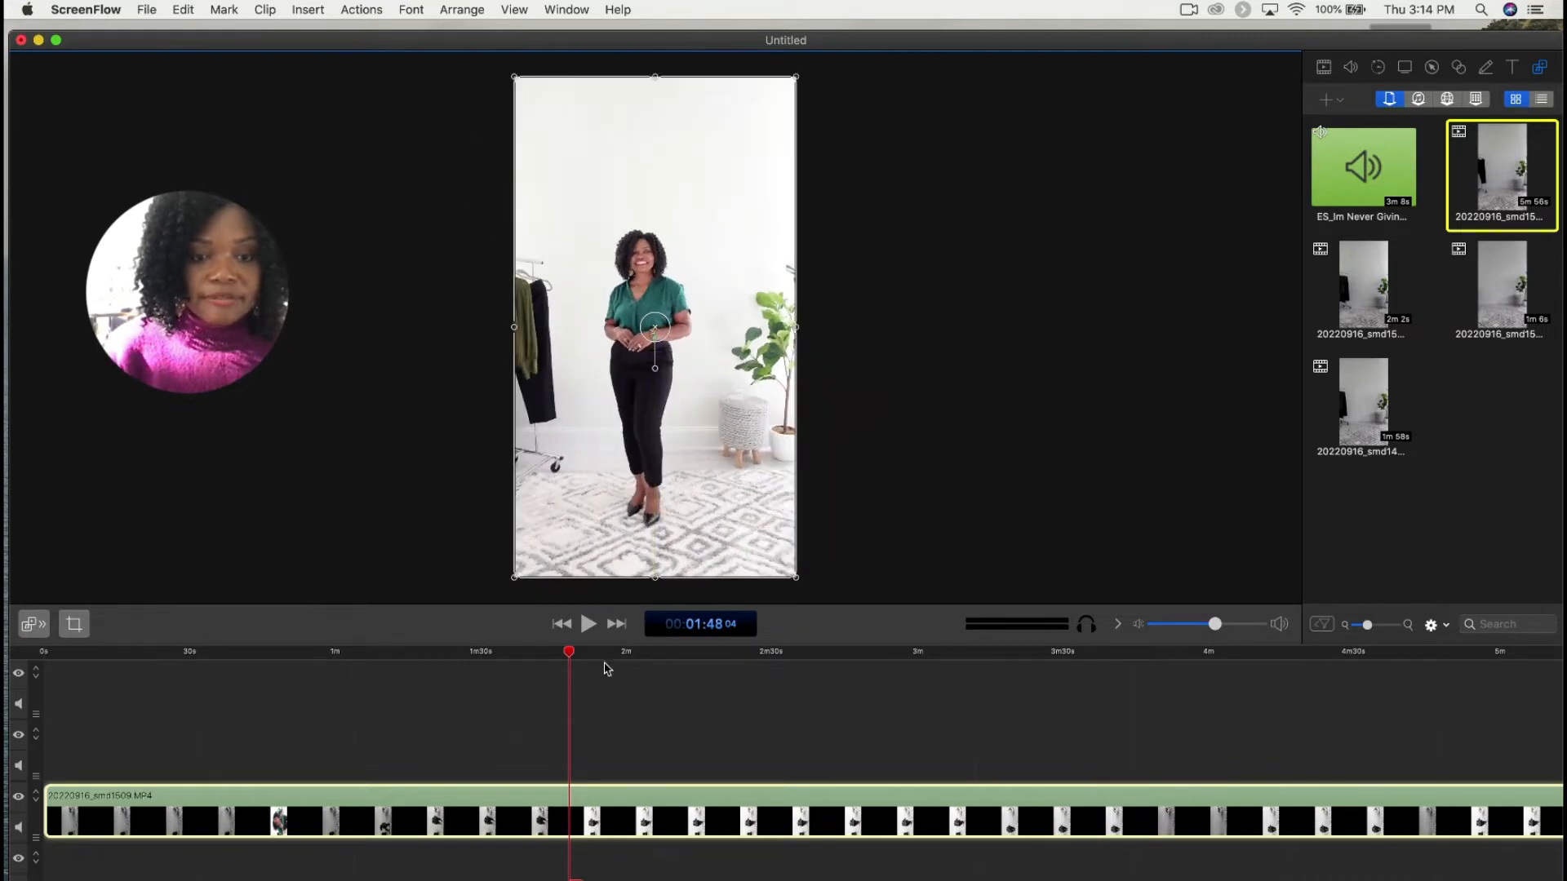
# Step: Split the long clip at about 4:54 and delete the portion before the cut
pyautogui.moveTo(569, 653); pyautogui.dragTo(1471, 674)
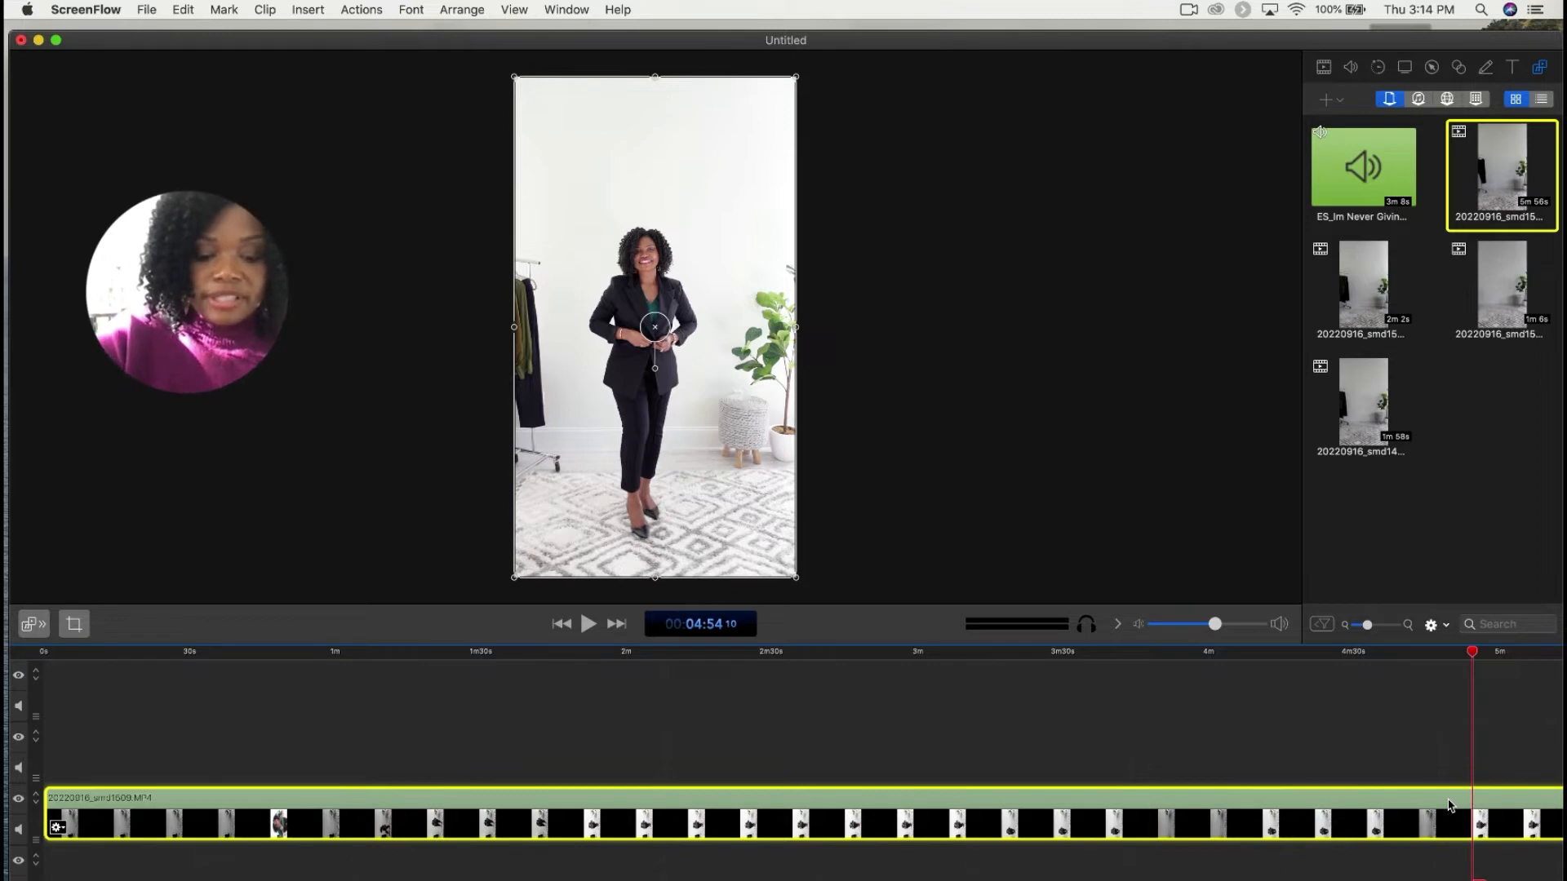
pyautogui.press('t')
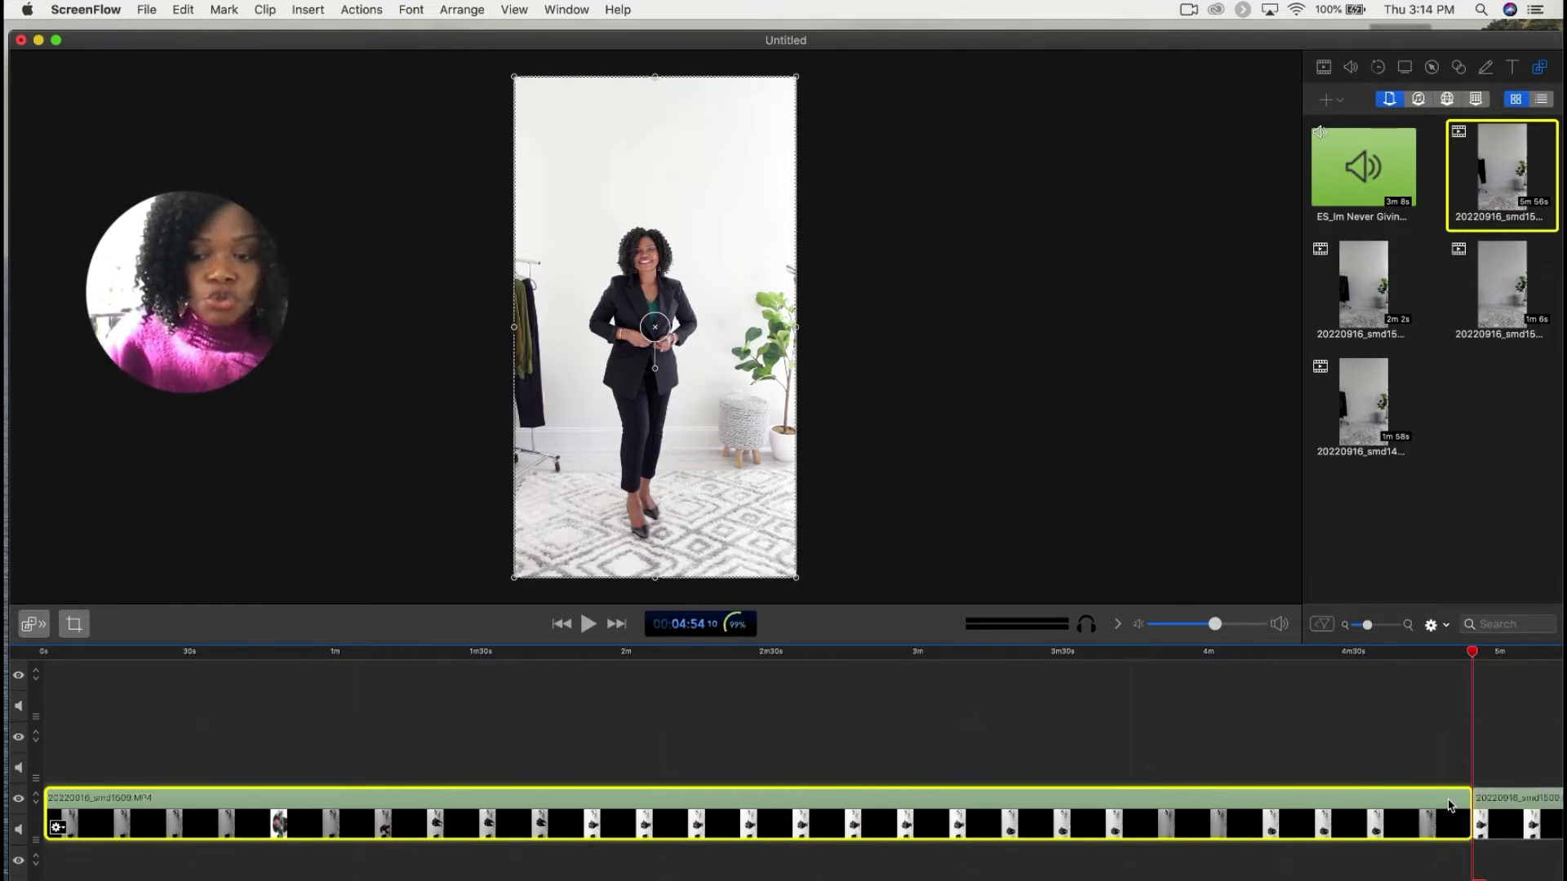
pyautogui.press('Delete')
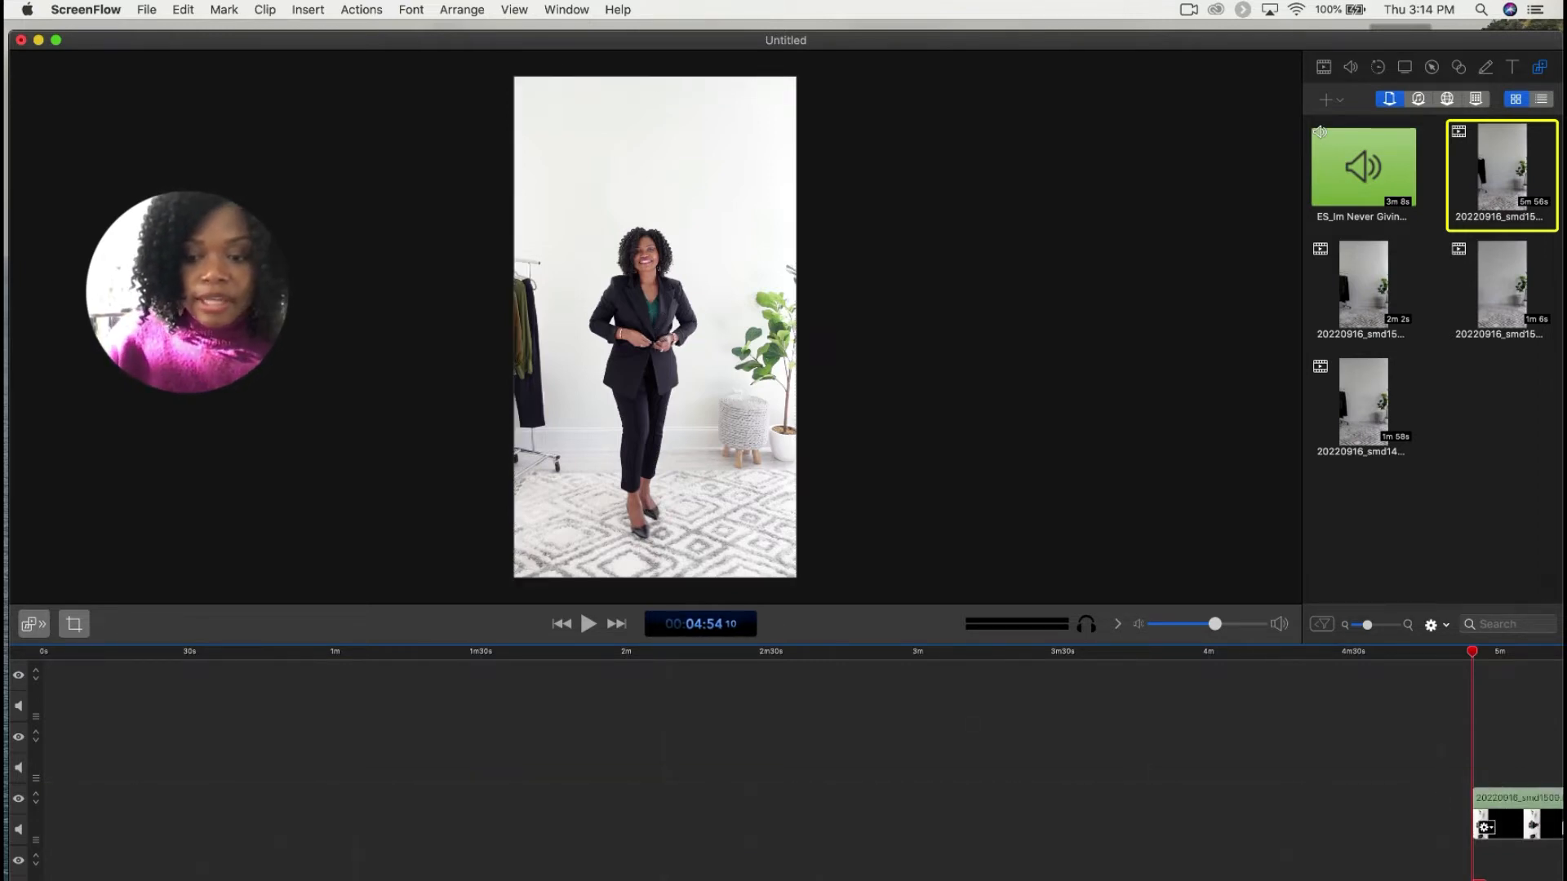
# Step: Move the remaining clip portion to the start of the timeline and return the playhead to 0s
pyautogui.moveTo(1515, 802); pyautogui.dragTo(253, 796)
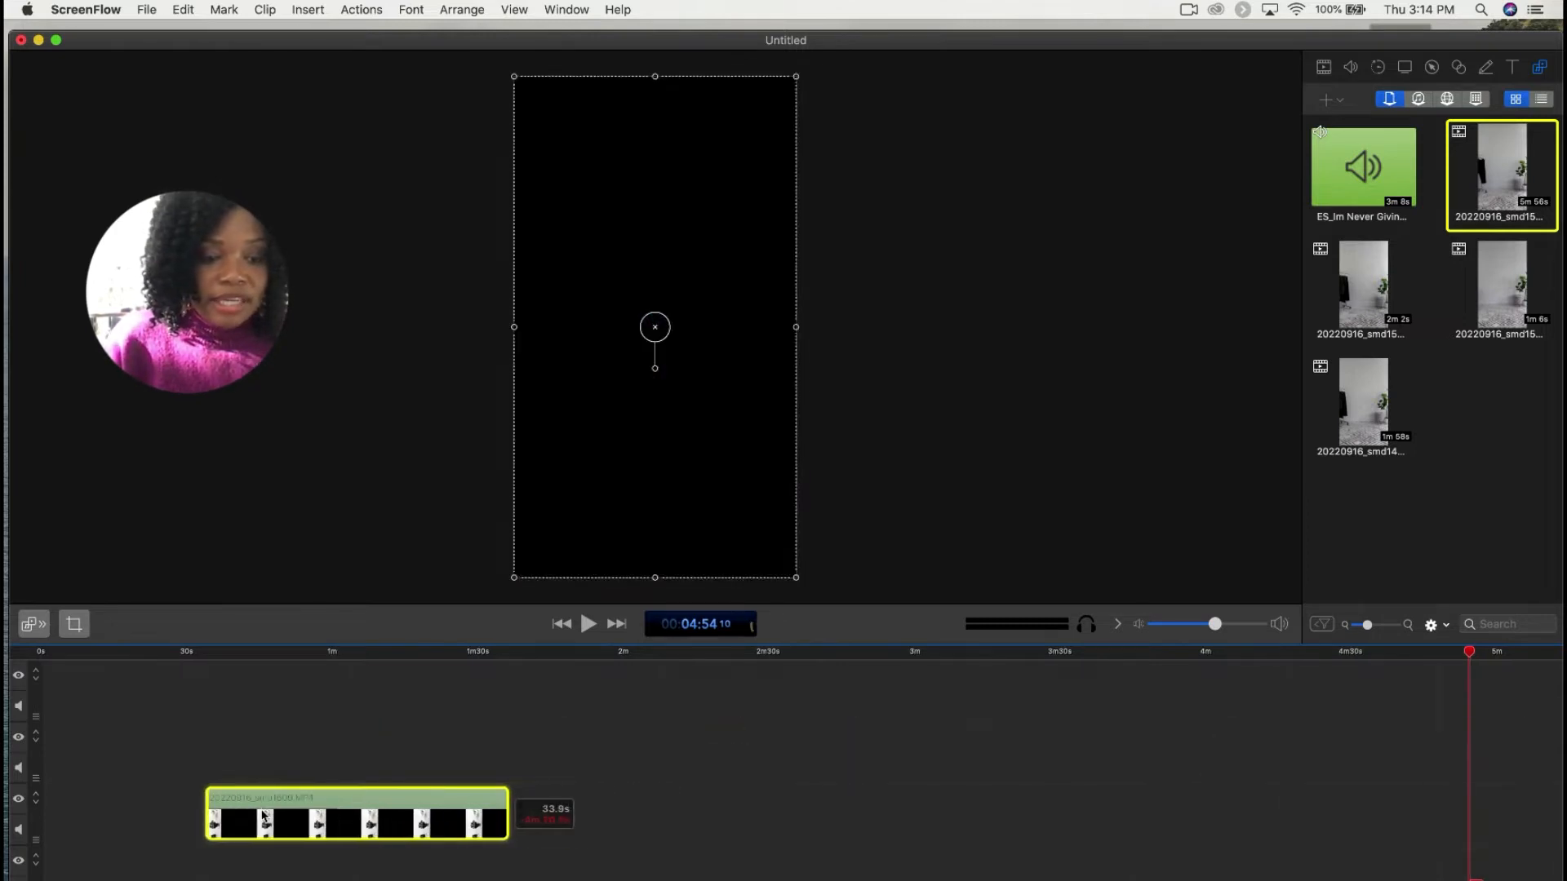
pyautogui.moveTo(355, 805); pyautogui.dragTo(187, 828)
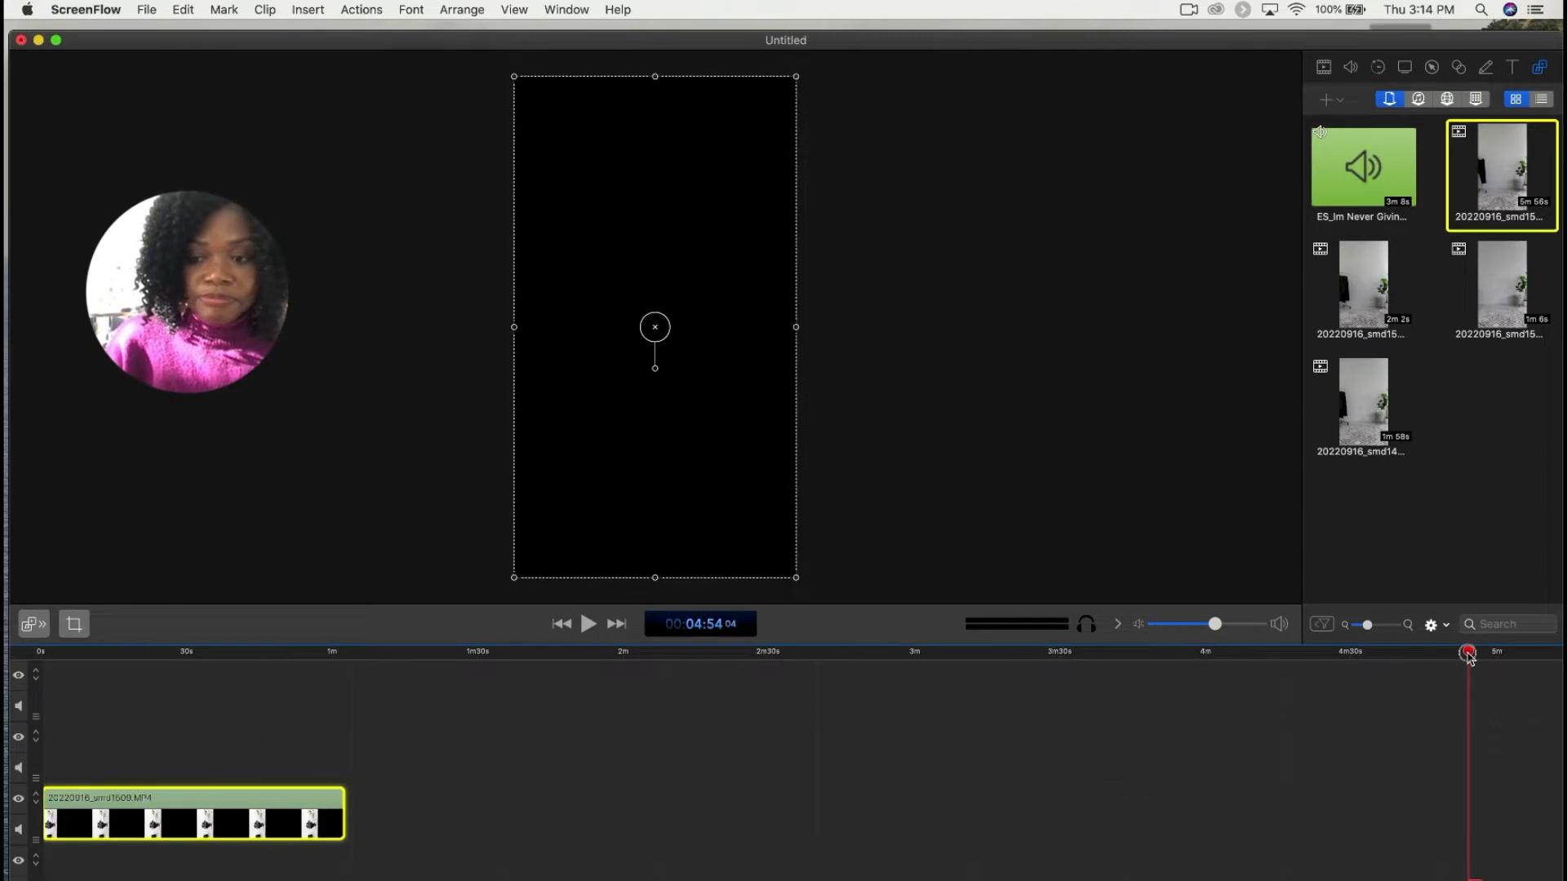
pyautogui.moveTo(1469, 657); pyautogui.dragTo(8, 767)
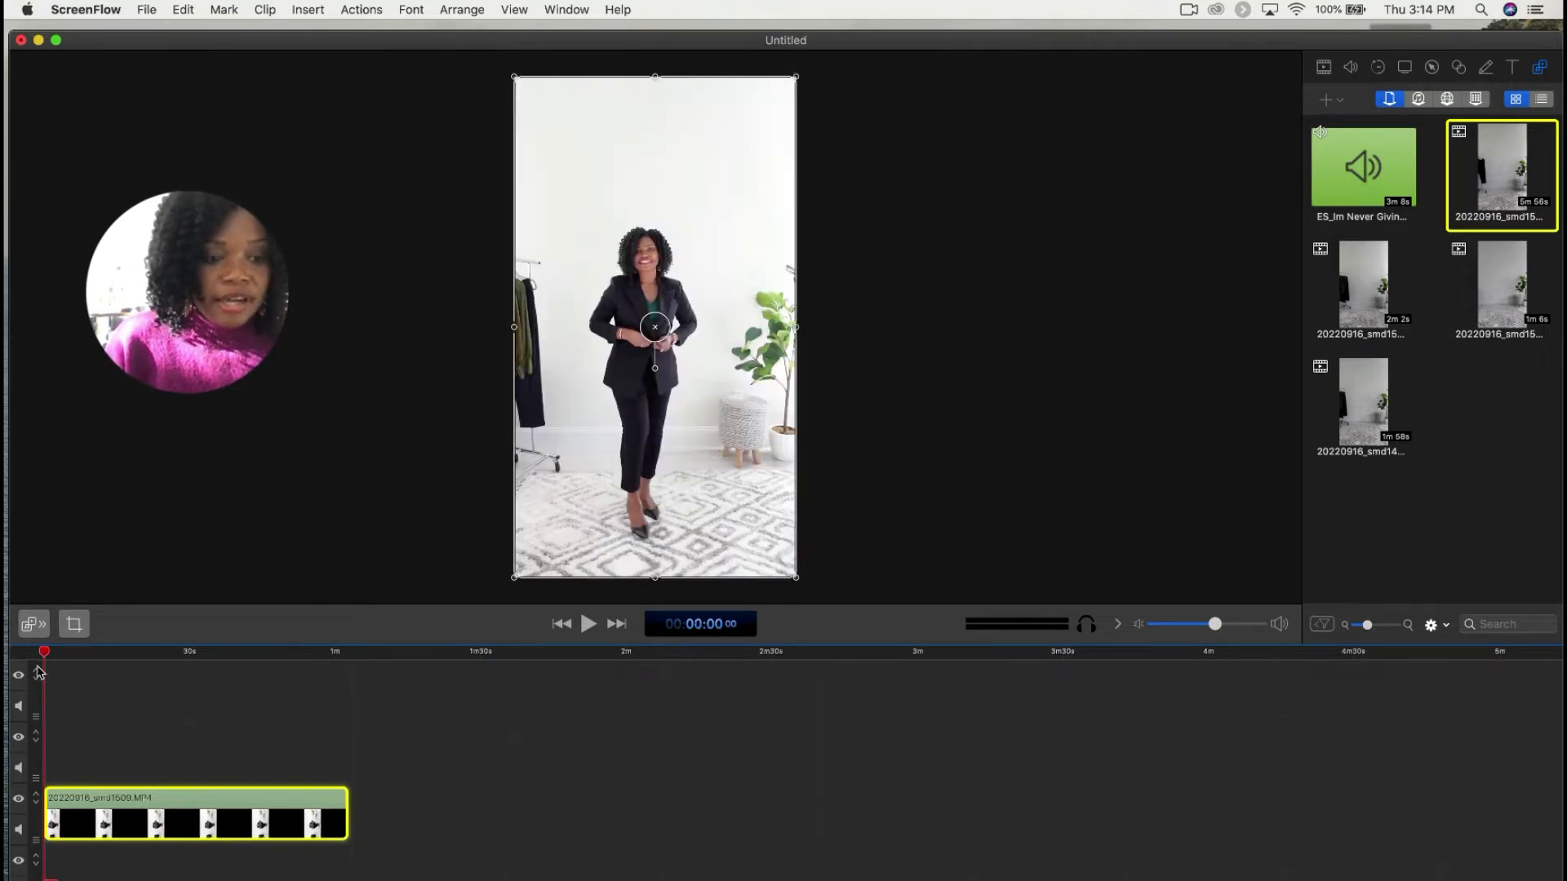
pyautogui.moveTo(42, 651)
pyautogui.mouseDown()
pyautogui.moveTo(84, 653)
pyautogui.moveTo(37, 663)
pyautogui.mouseUp()
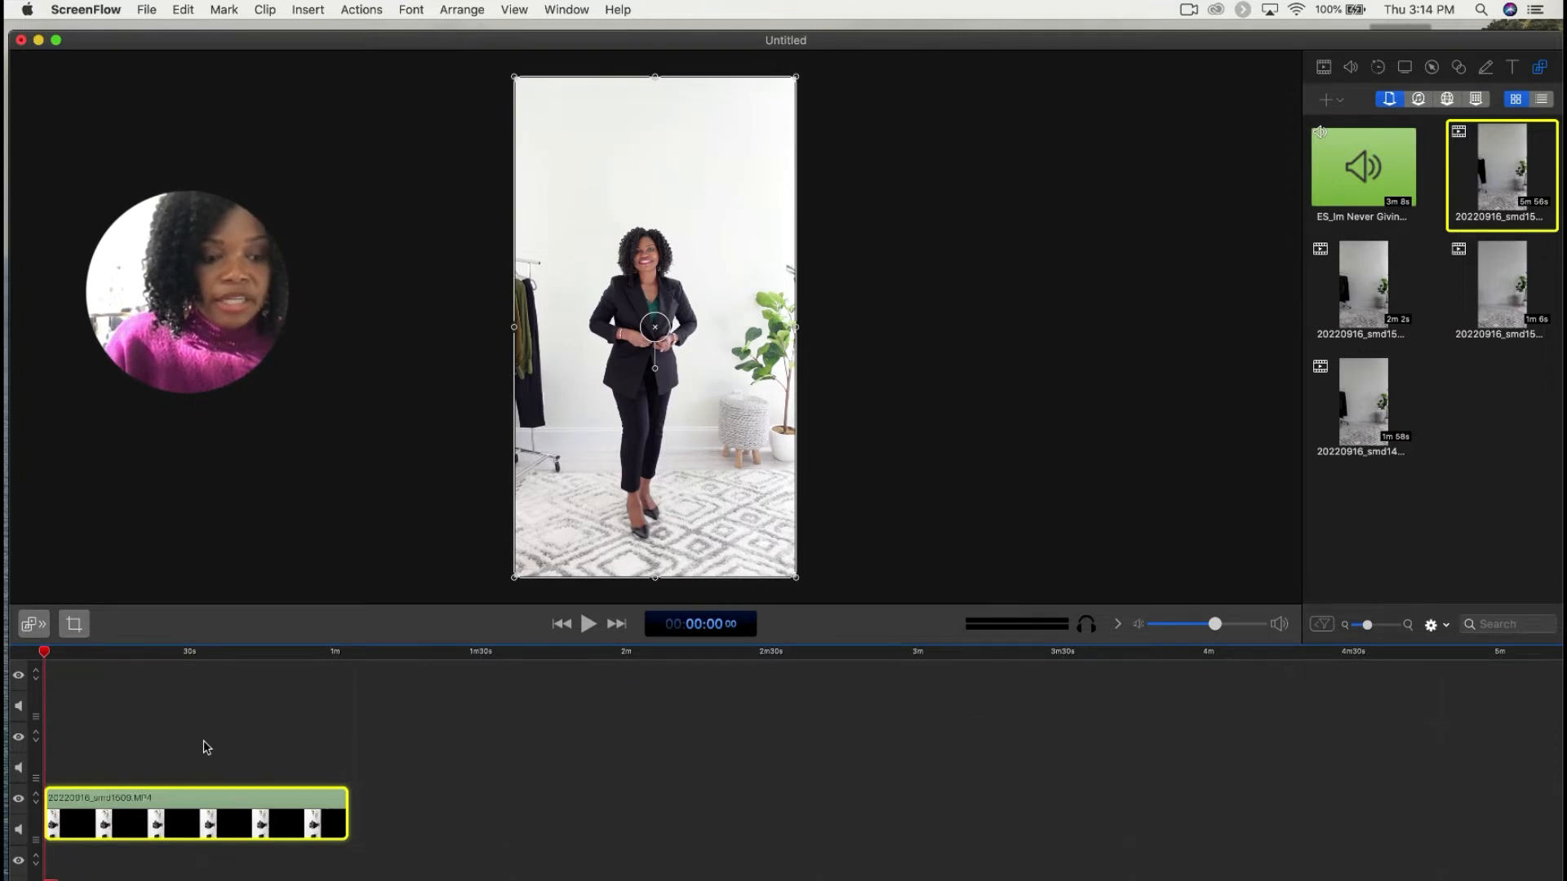
# Step: Play the trimmed clip from the beginning to about 16 seconds to review the poses
pyautogui.press('space')
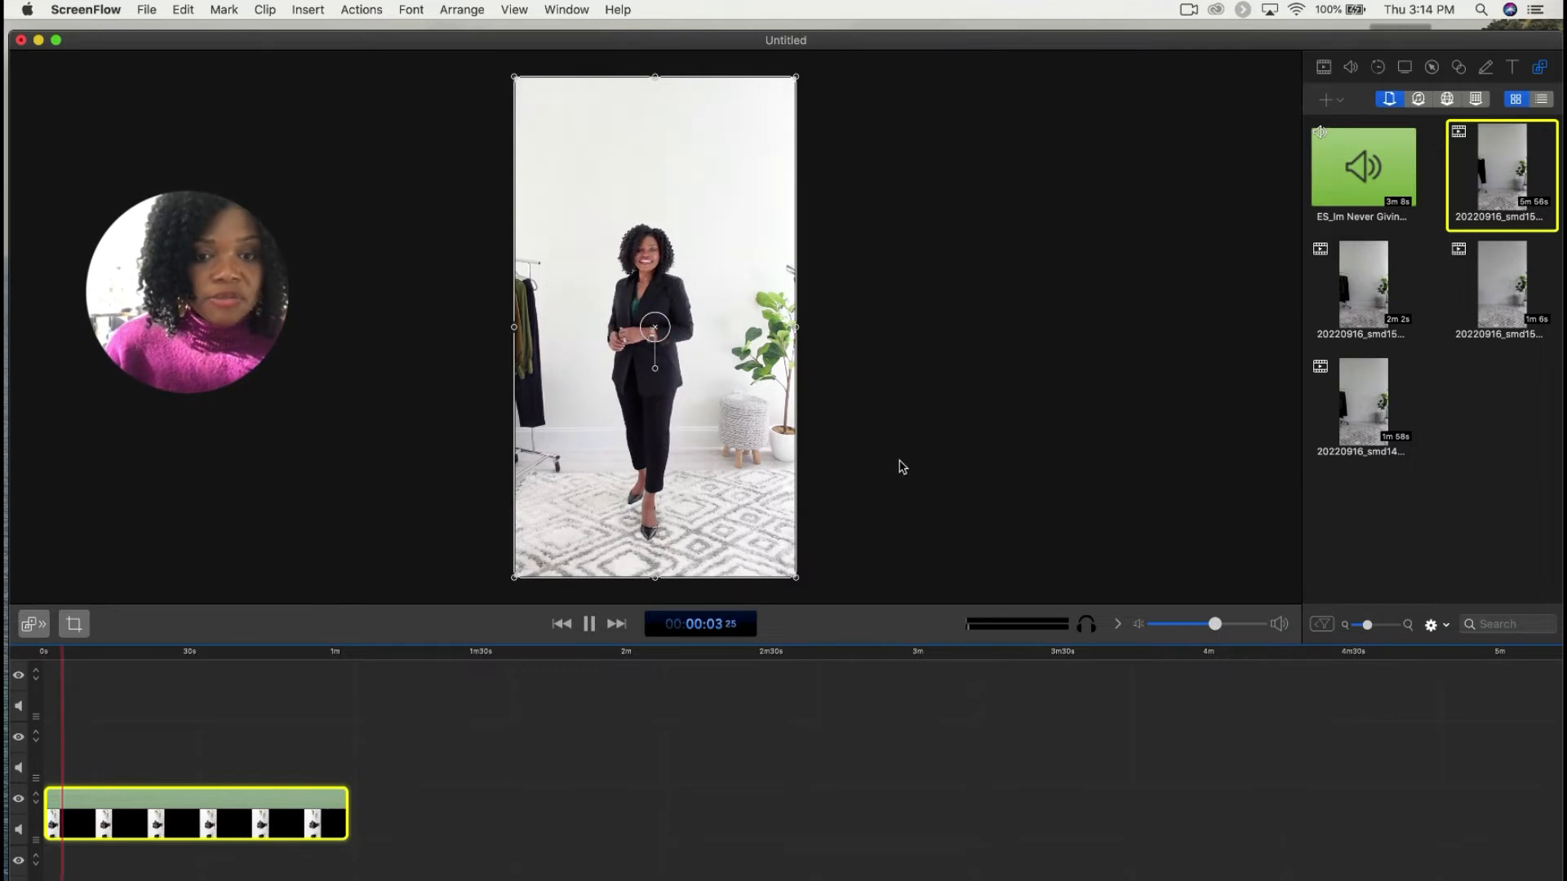
pyautogui.click(359, 567)
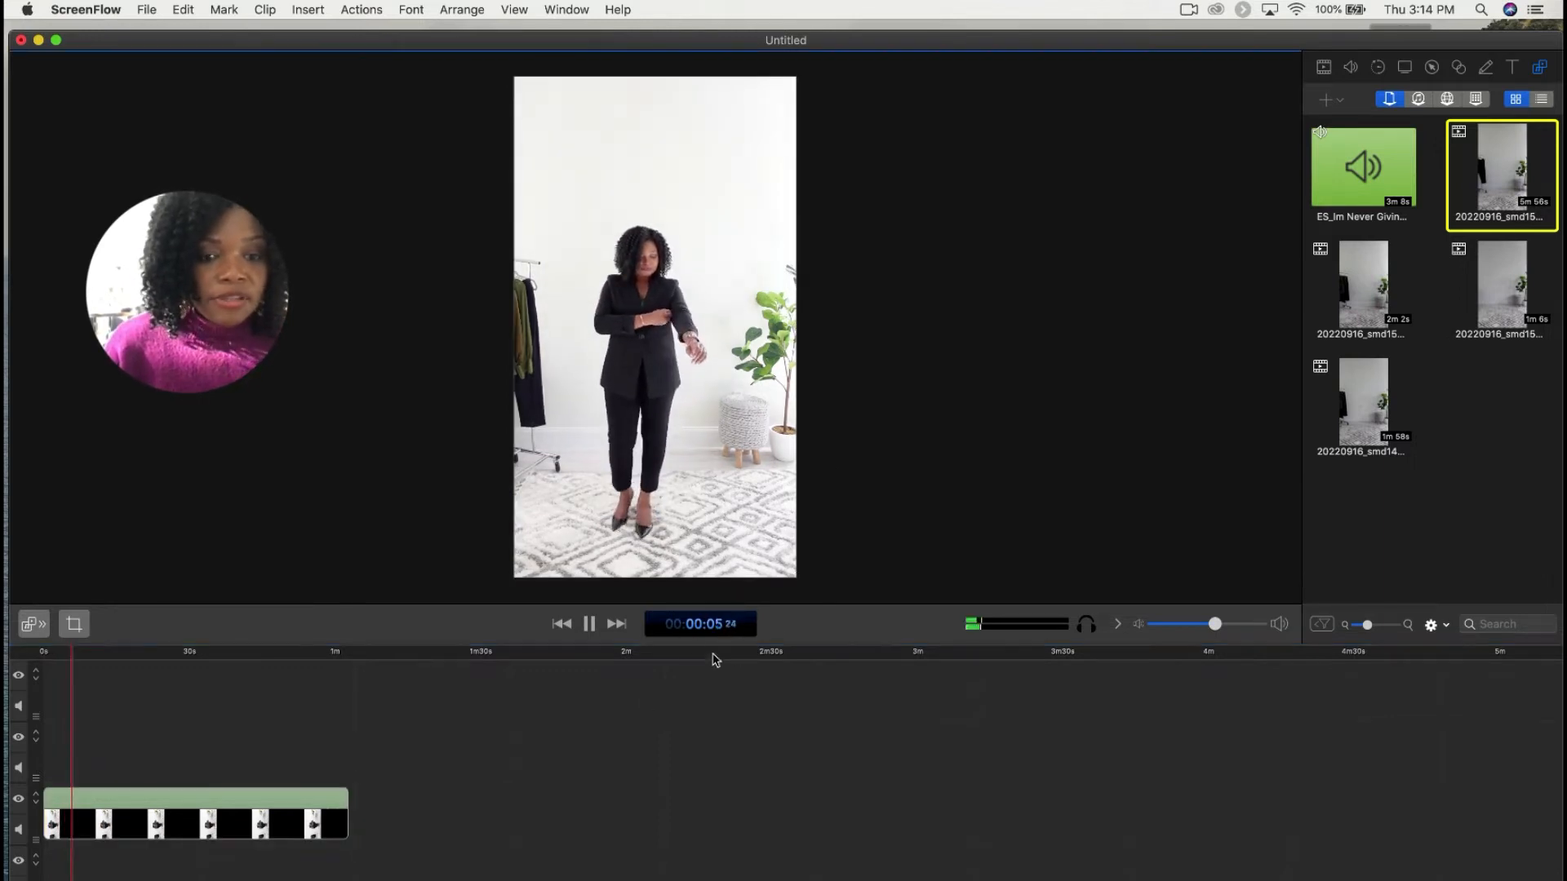
pyautogui.click(589, 625)
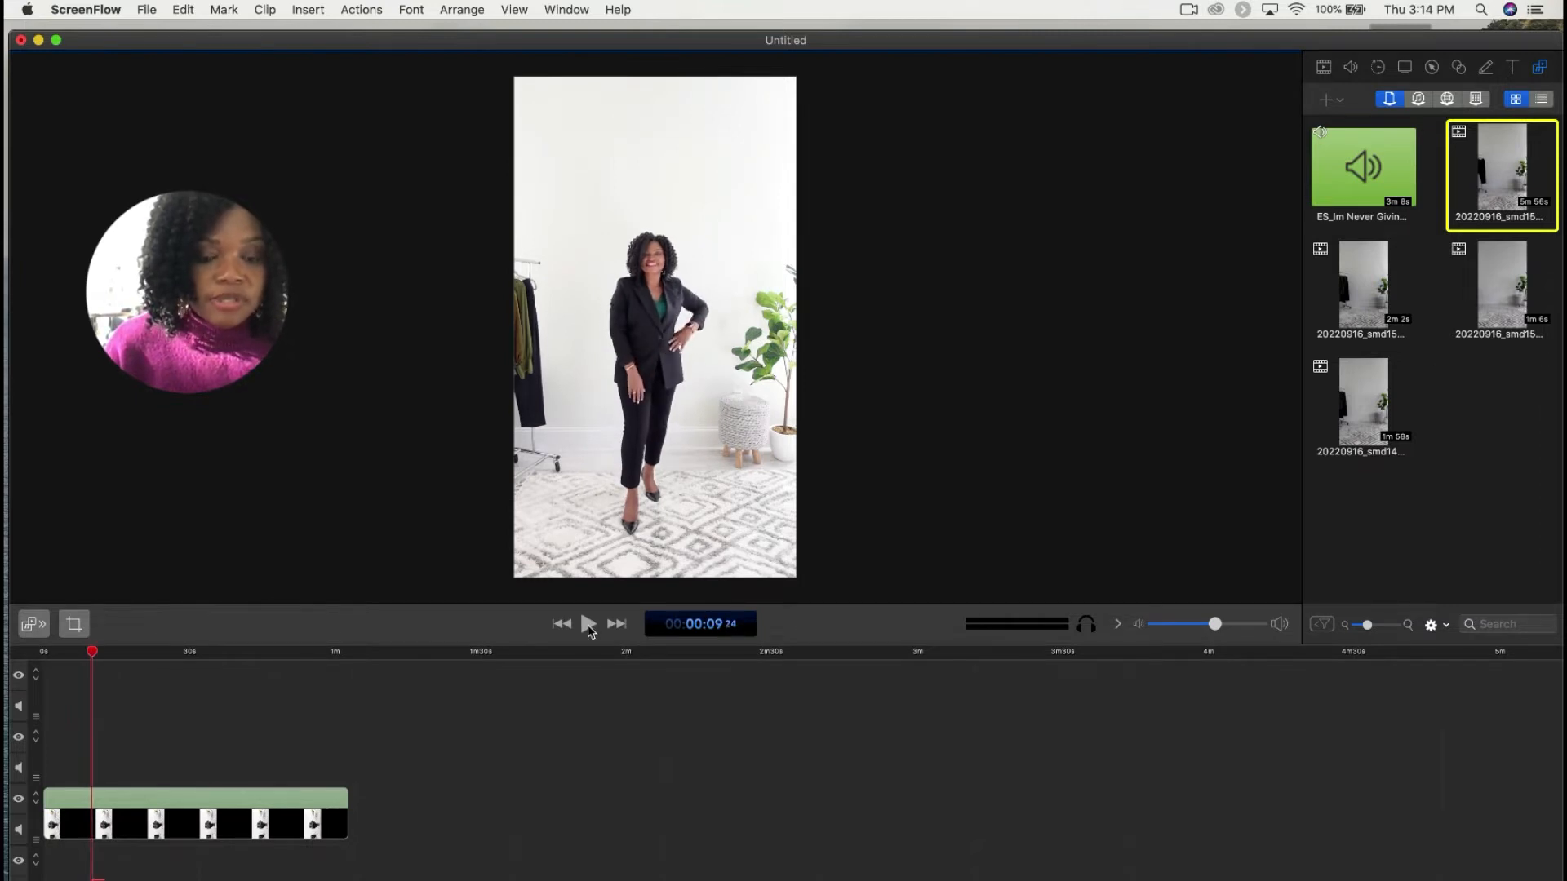
pyautogui.click(588, 624)
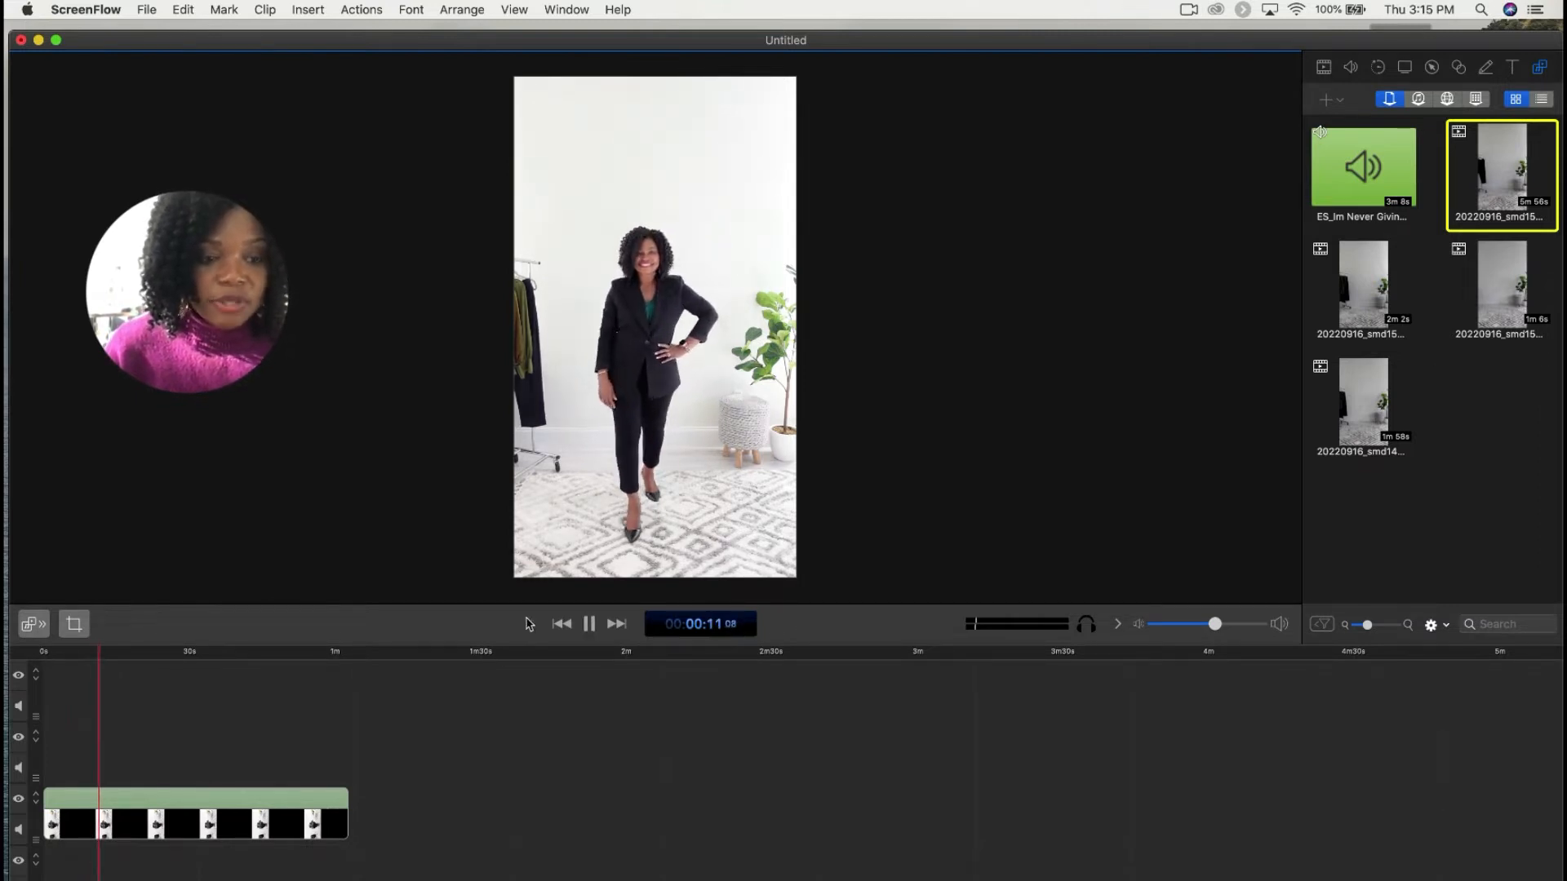
pyautogui.click(96, 697)
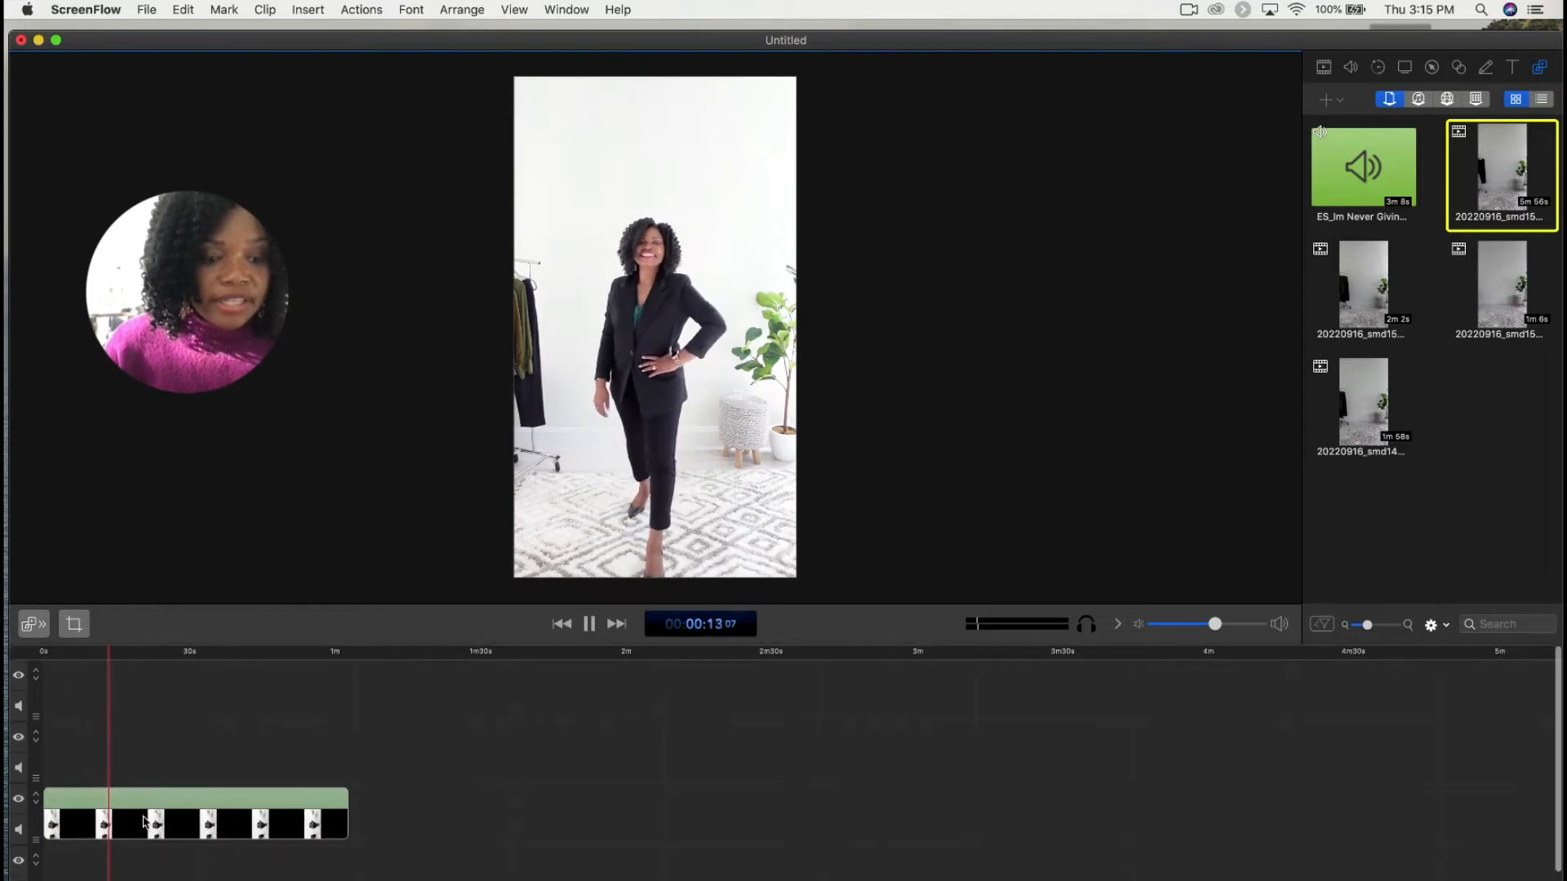
pyautogui.press('super+a')
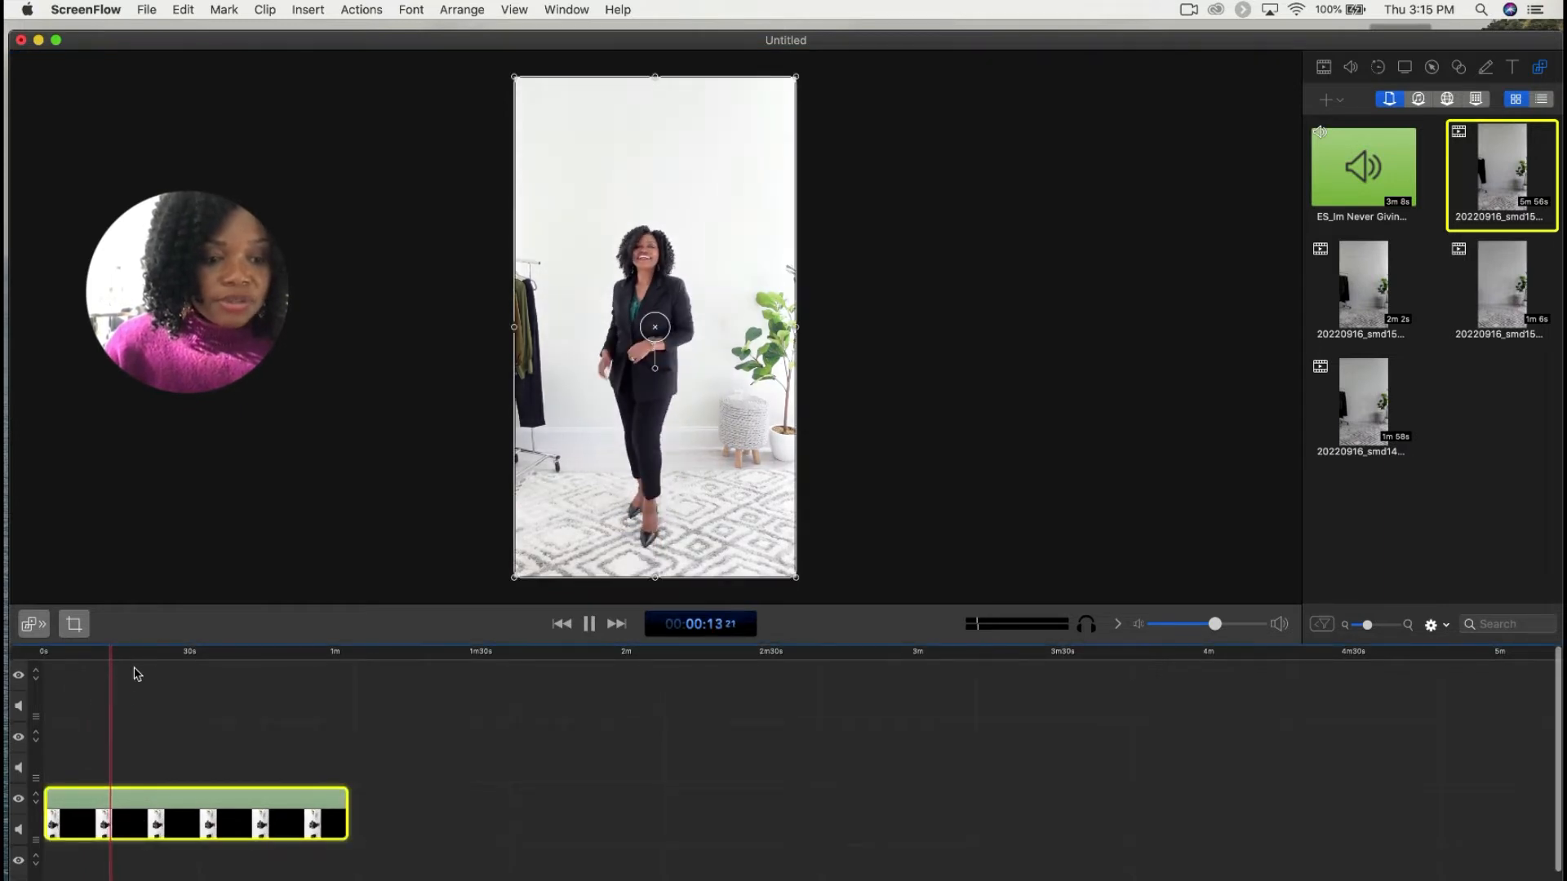
pyautogui.click(589, 625)
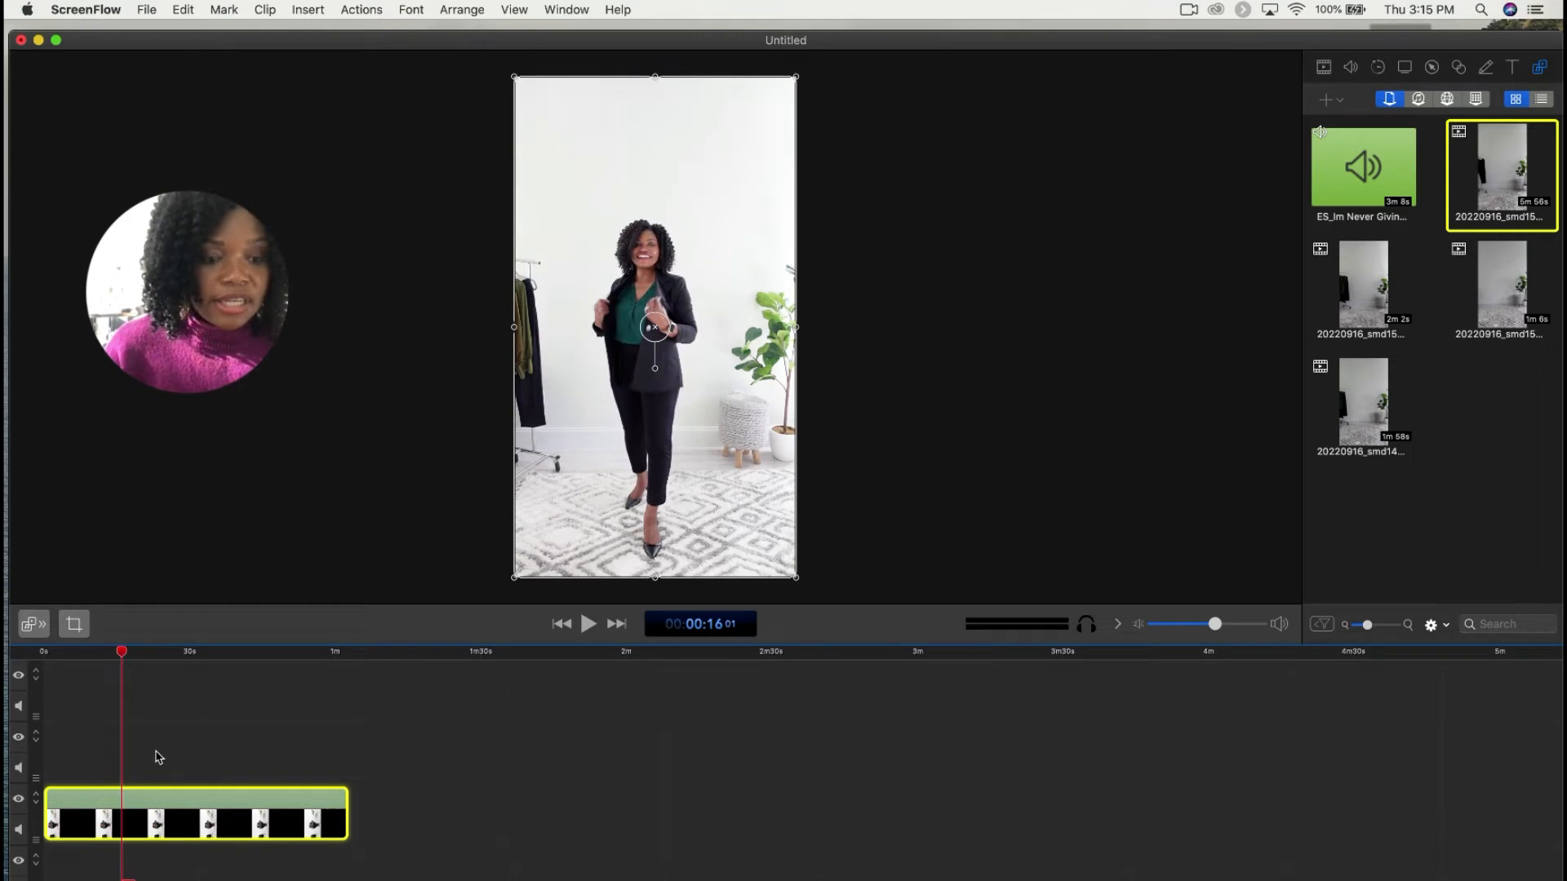
# Step: Split the clip at about 21 seconds and delete the portion after the cut
pyautogui.moveTo(124, 653)
pyautogui.mouseDown()
pyautogui.moveTo(46, 656)
pyautogui.moveTo(186, 684)
pyautogui.moveTo(86, 675)
pyautogui.moveTo(339, 671)
pyautogui.moveTo(43, 669)
pyautogui.moveTo(147, 658)
pyautogui.mouseUp()
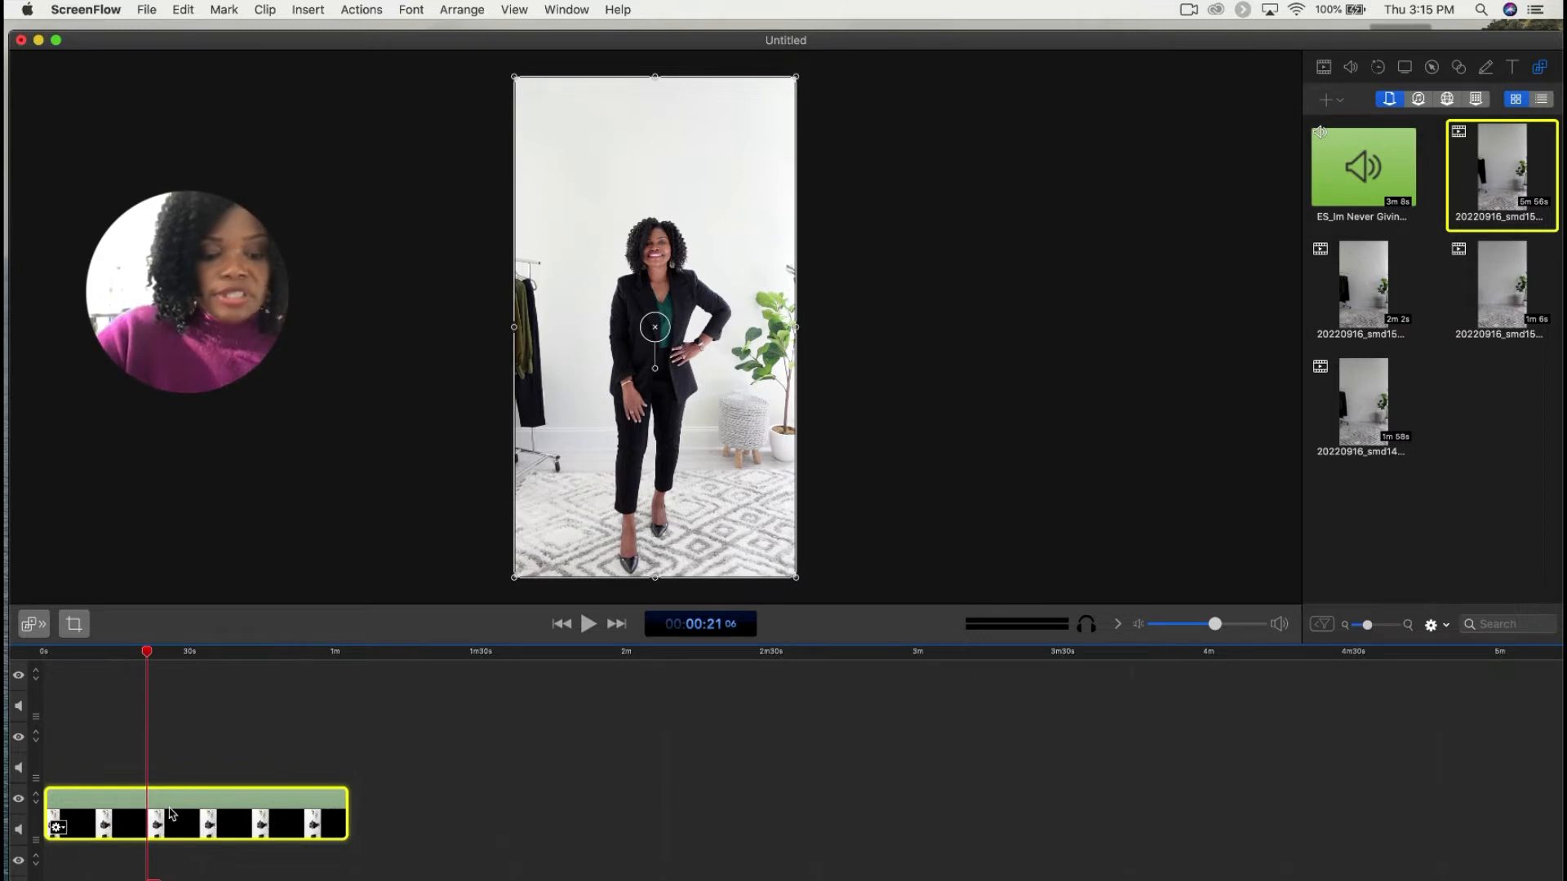
pyautogui.press('t')
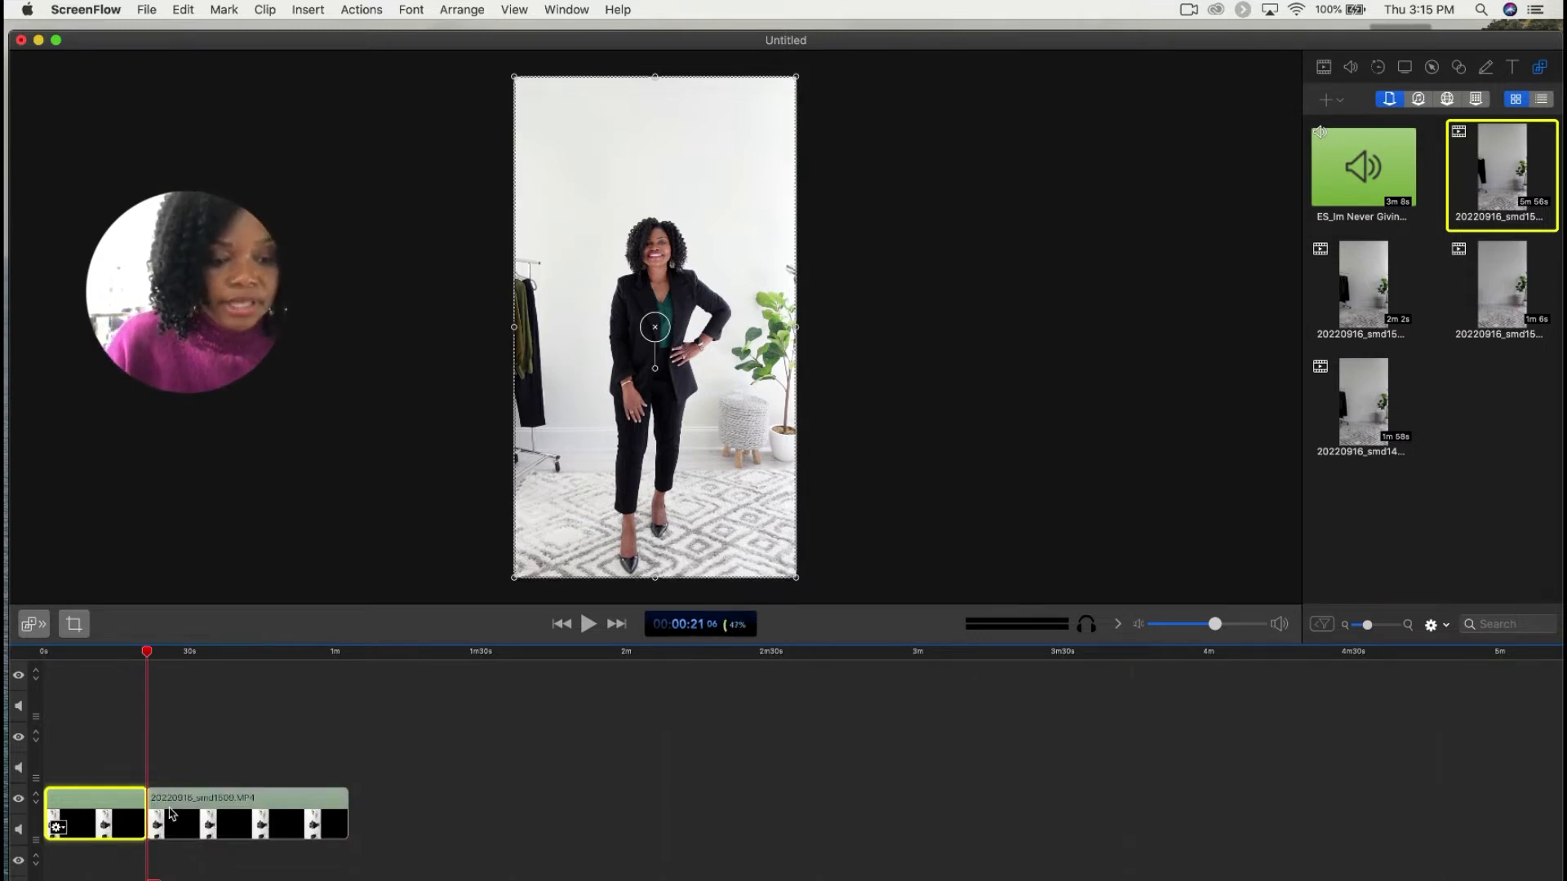
pyautogui.click(187, 814)
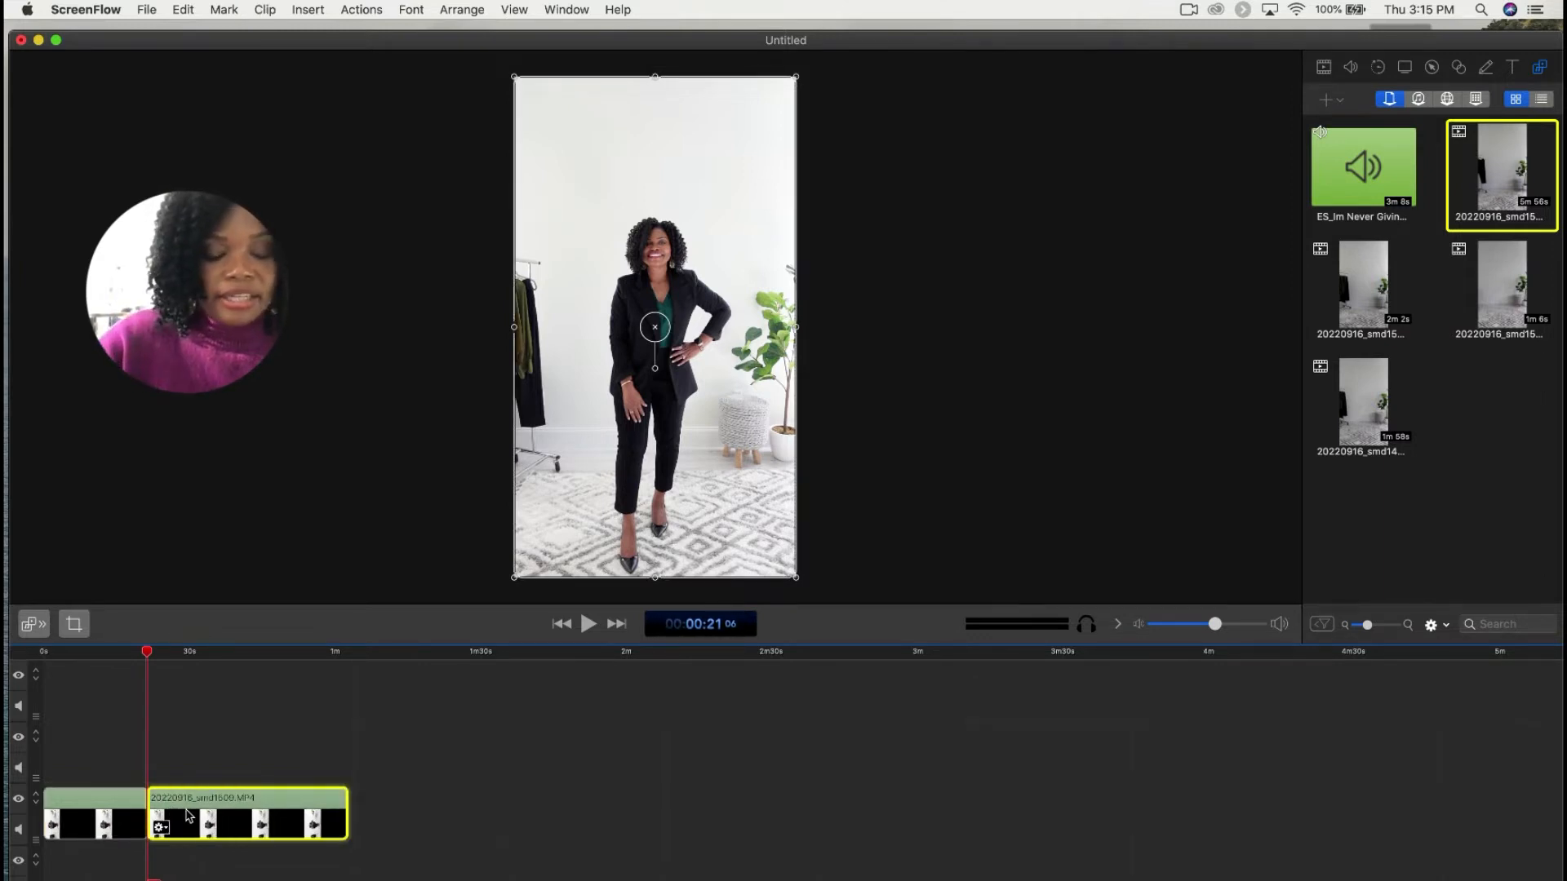
pyautogui.press('Delete')
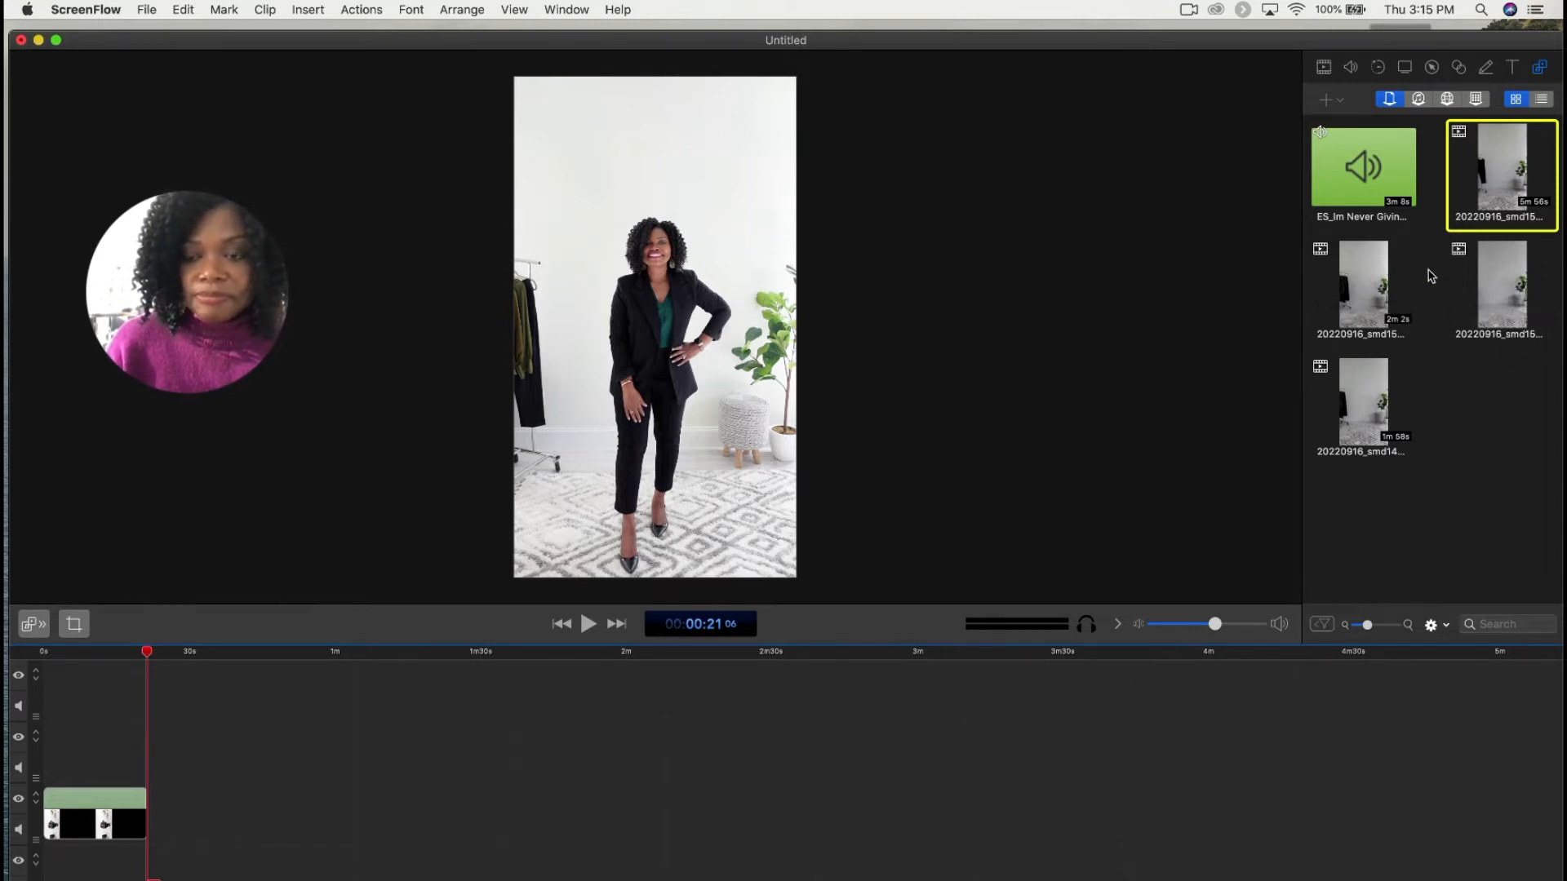
# Step: Add the 2m 2s recording just after the first clip and rotate it 90 degrees clockwise so it fills the vertical canvas
pyautogui.moveTo(1365, 298); pyautogui.dragTo(265, 840)
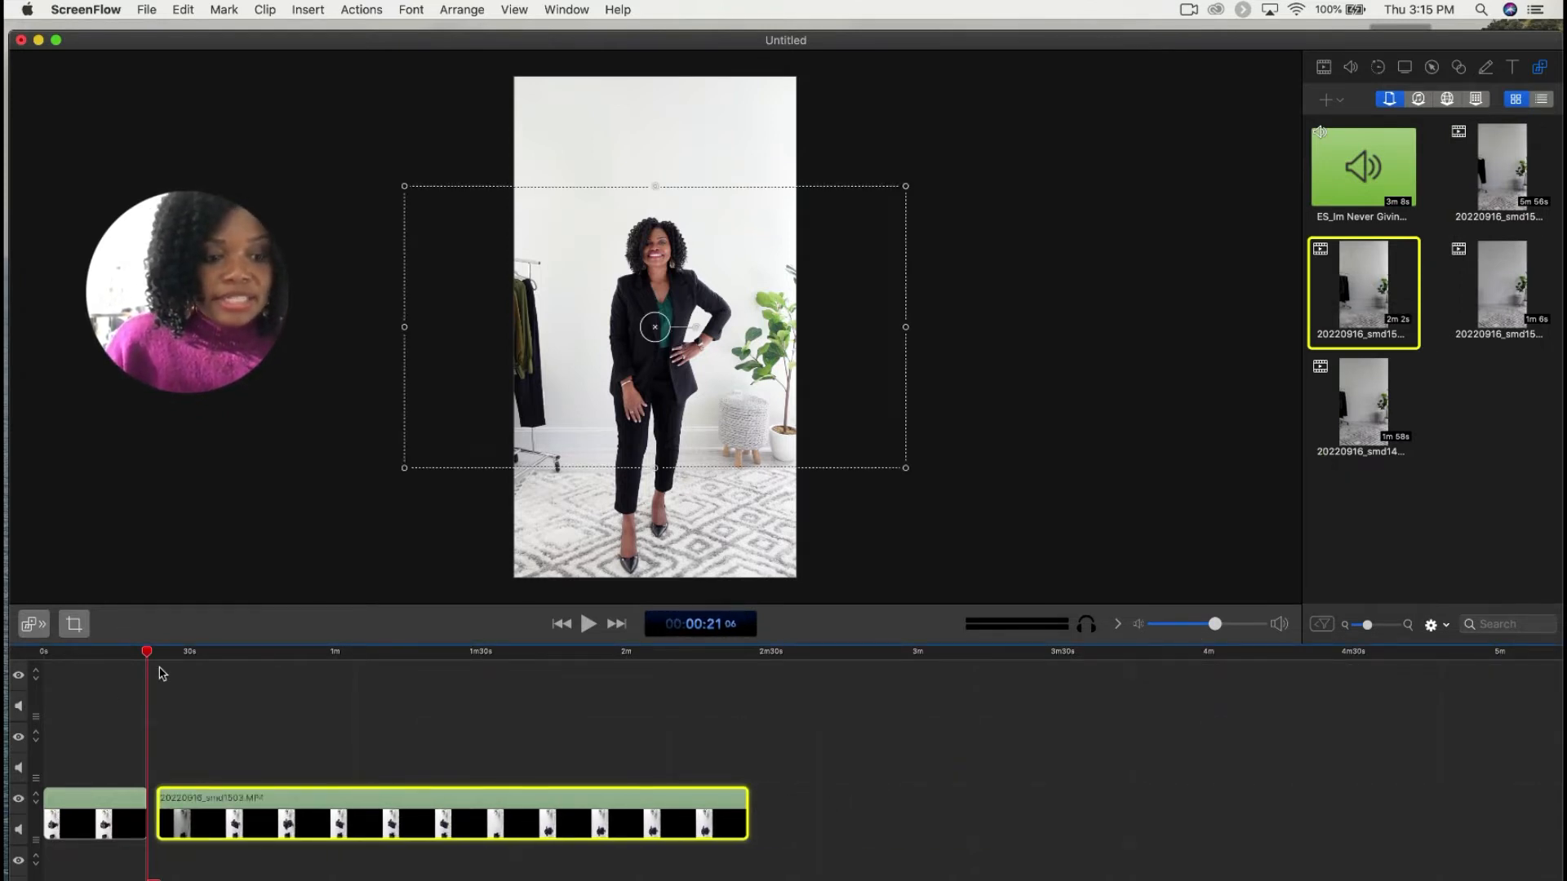
pyautogui.moveTo(146, 653); pyautogui.dragTo(198, 657)
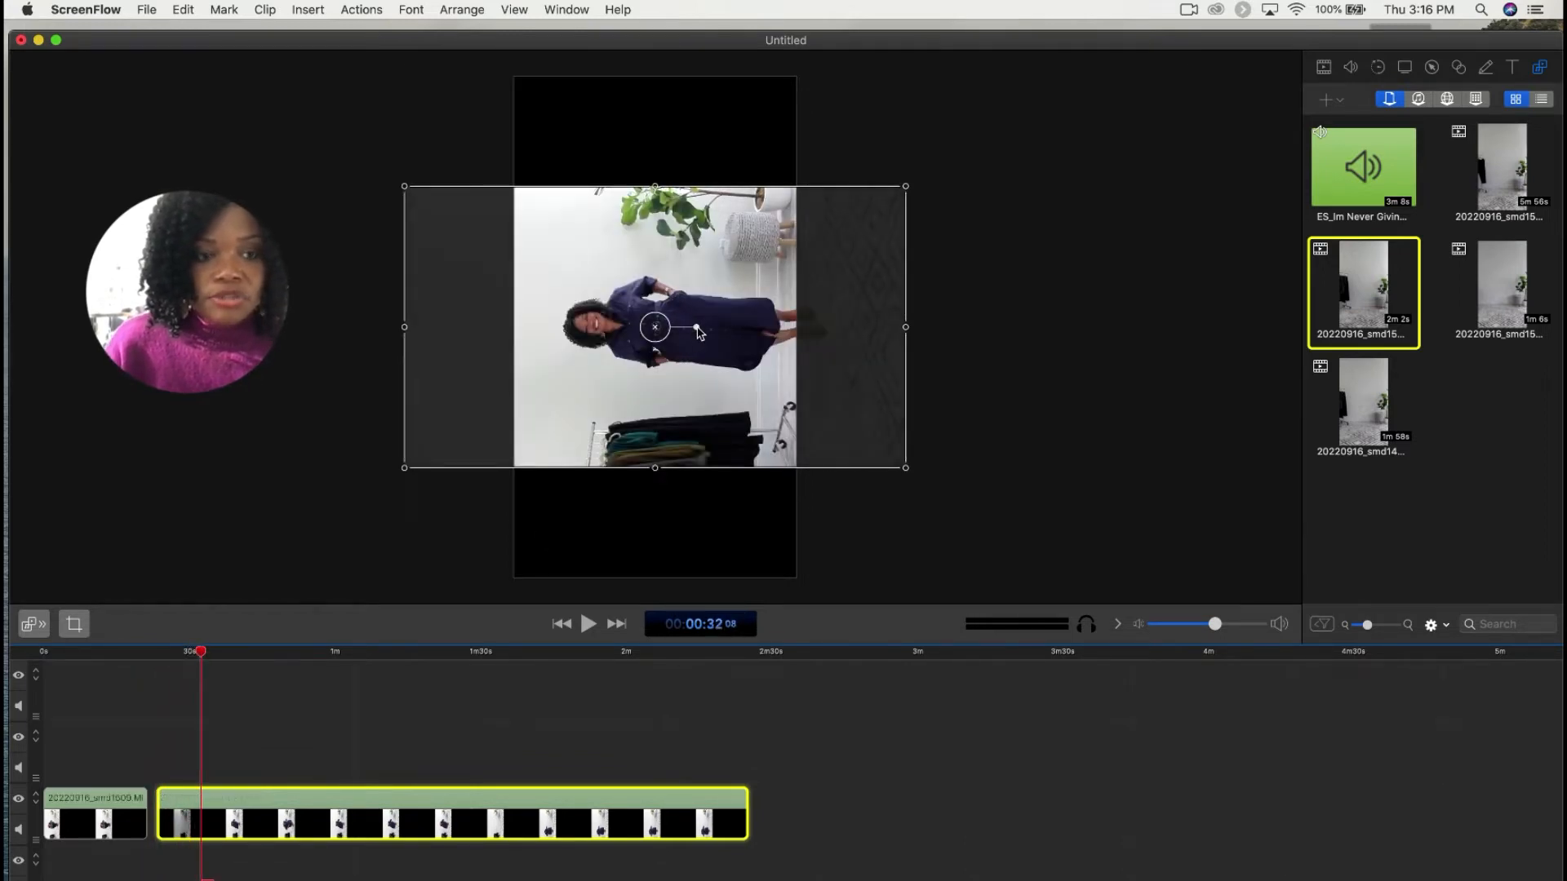
pyautogui.click(697, 330)
pyautogui.moveTo(700, 332); pyautogui.dragTo(656, 376)
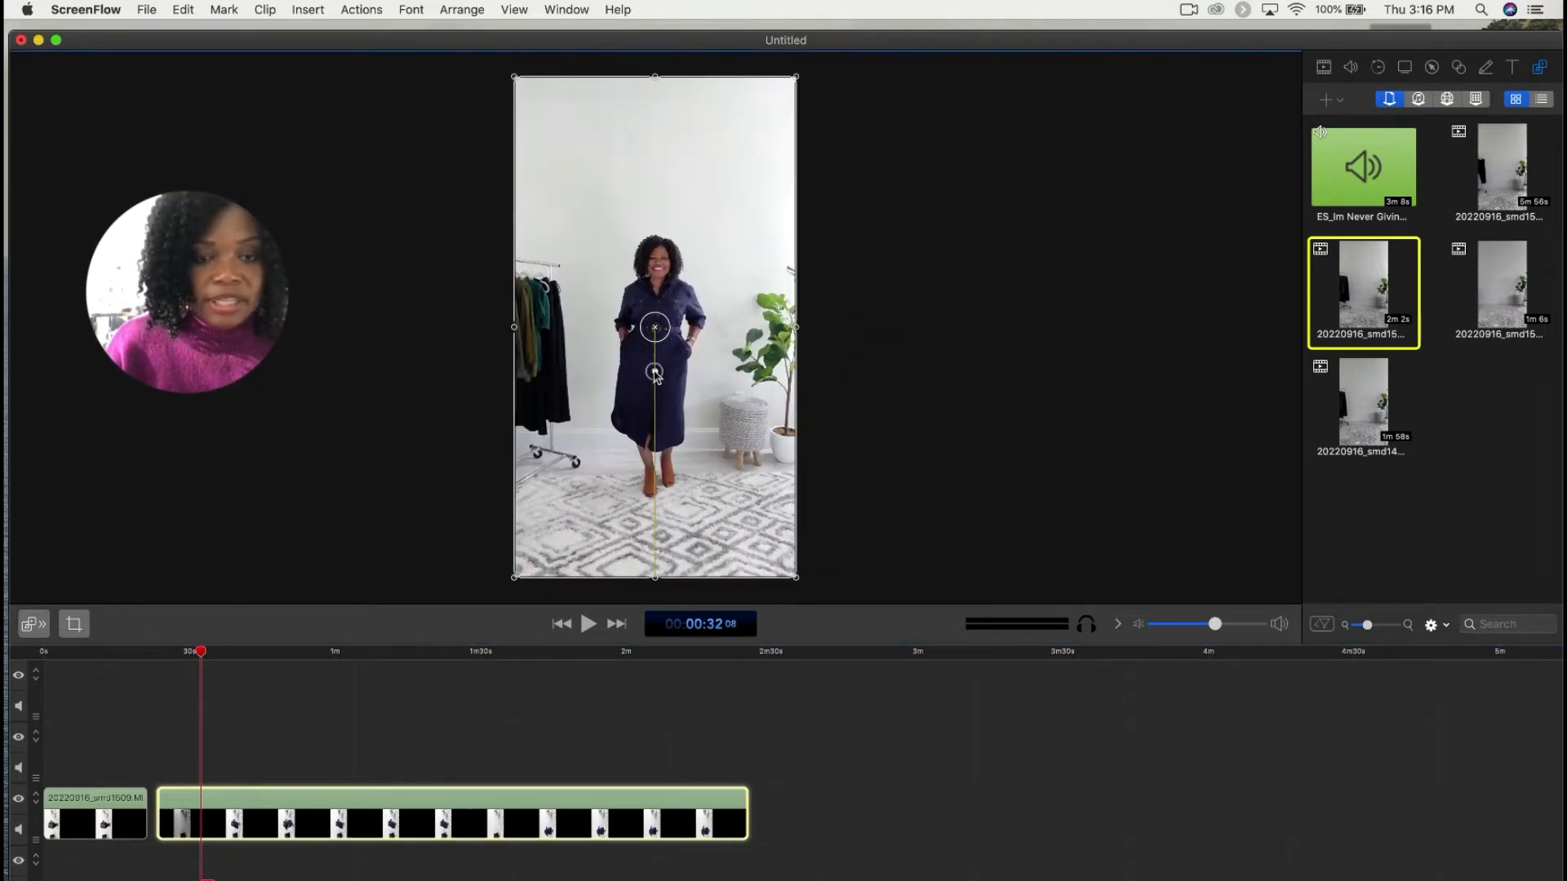
pyautogui.click(917, 778)
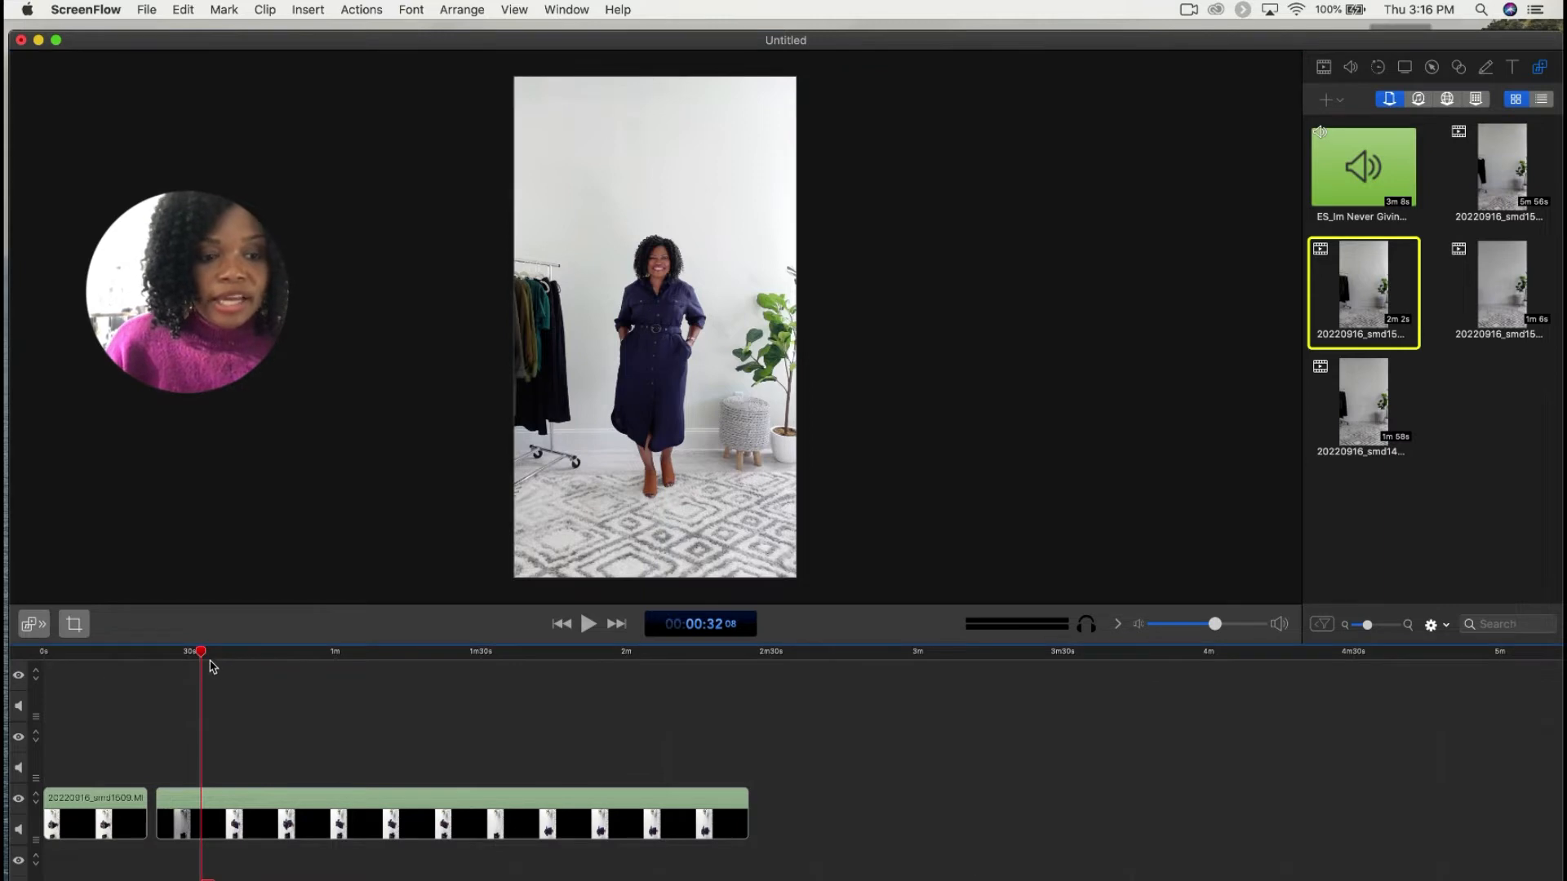
# Step: Split the navy dress clip at about 52 seconds
pyautogui.moveTo(200, 653); pyautogui.dragTo(296, 679)
pyautogui.click(281, 785)
pyautogui.press('t')
# Step: Split the second dress portion at about 1:26 and delete everything after the cut
pyautogui.moveTo(294, 649); pyautogui.dragTo(466, 726)
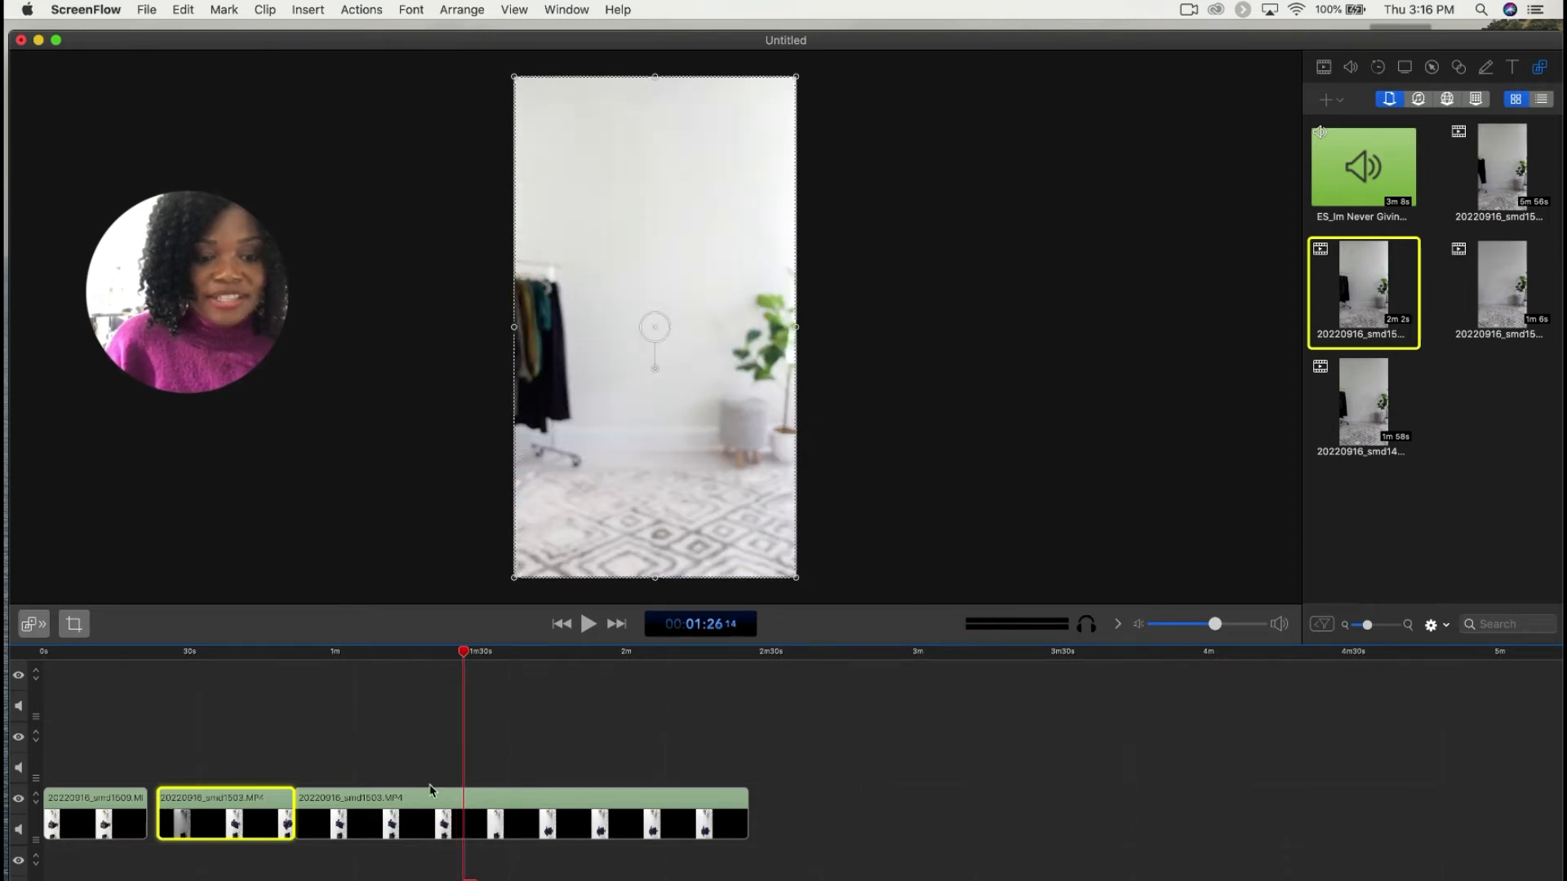
pyautogui.click(426, 803)
pyautogui.press('t')
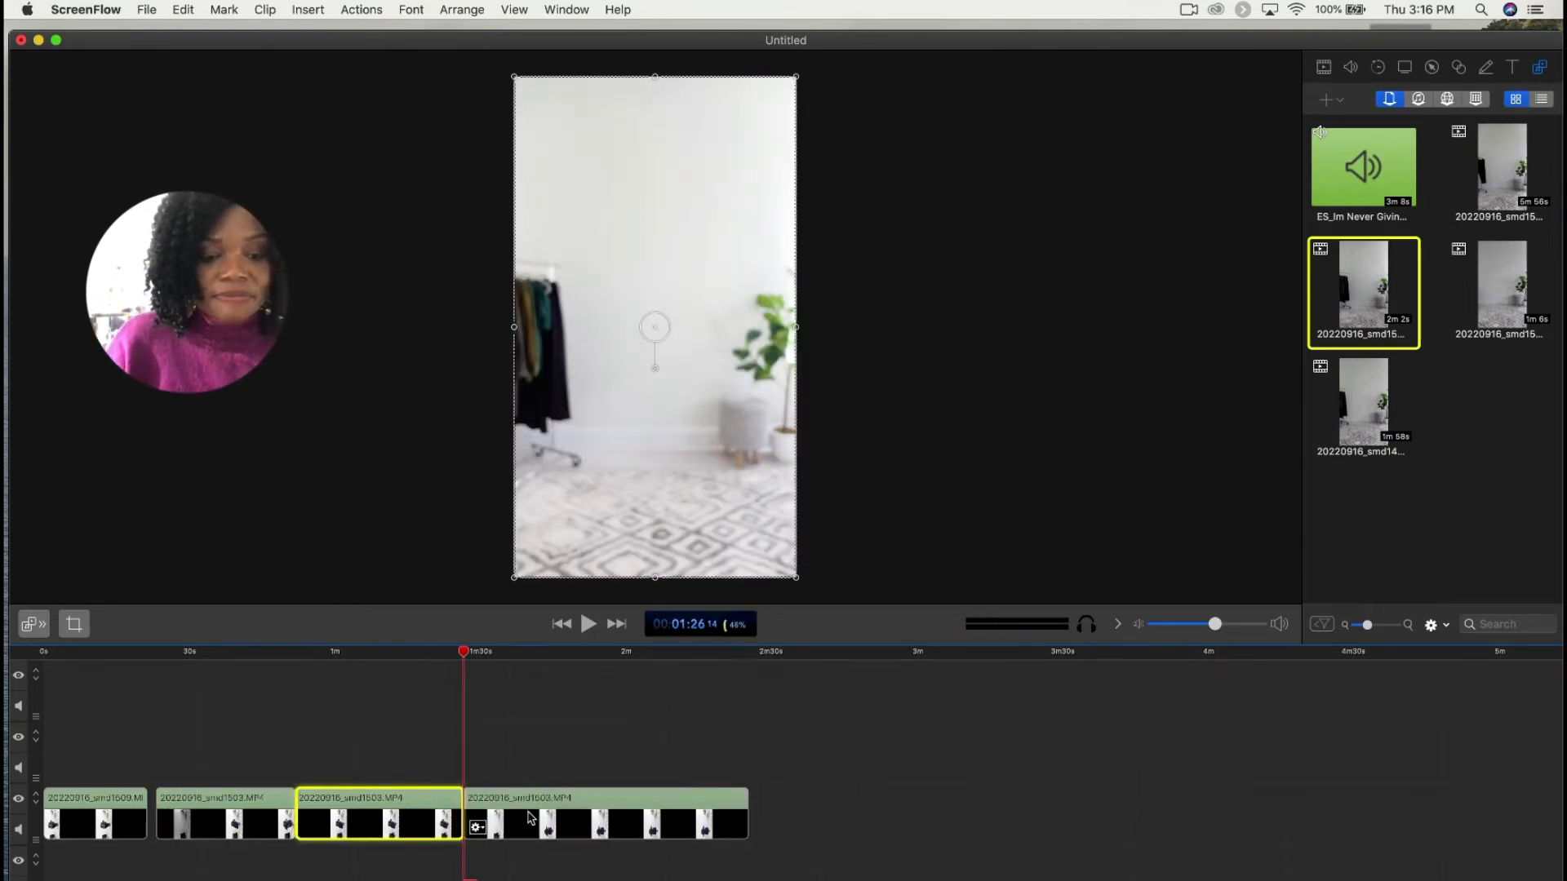
pyautogui.click(518, 808)
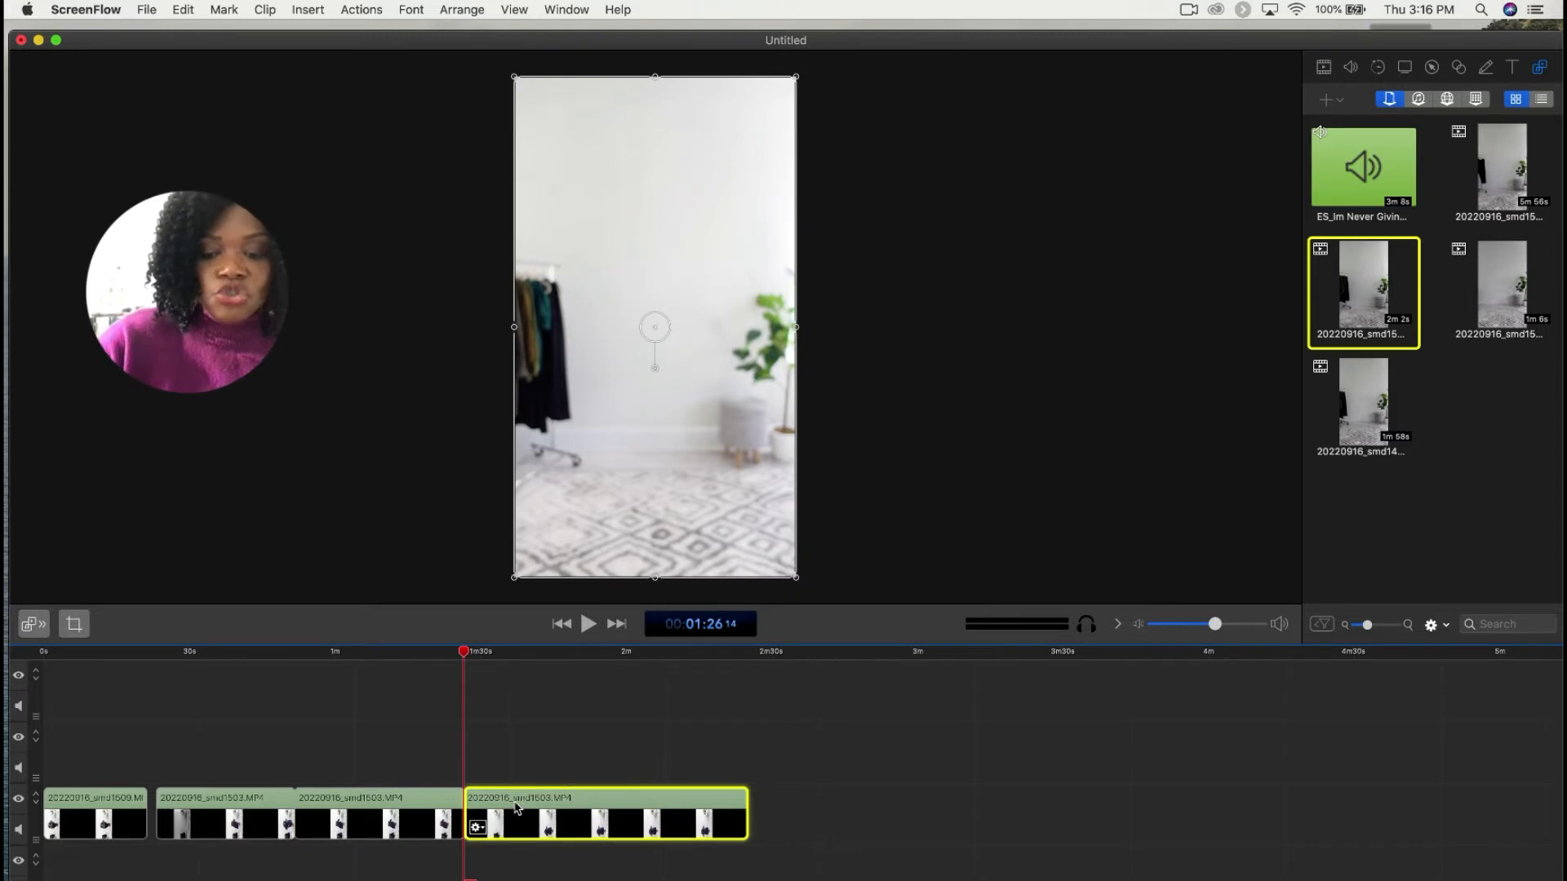
pyautogui.press('Delete')
# Step: Split the remaining dress footage at about 1:07 and delete both portions before the cut
pyautogui.click(441, 816)
pyautogui.moveTo(465, 655); pyautogui.dragTo(371, 659)
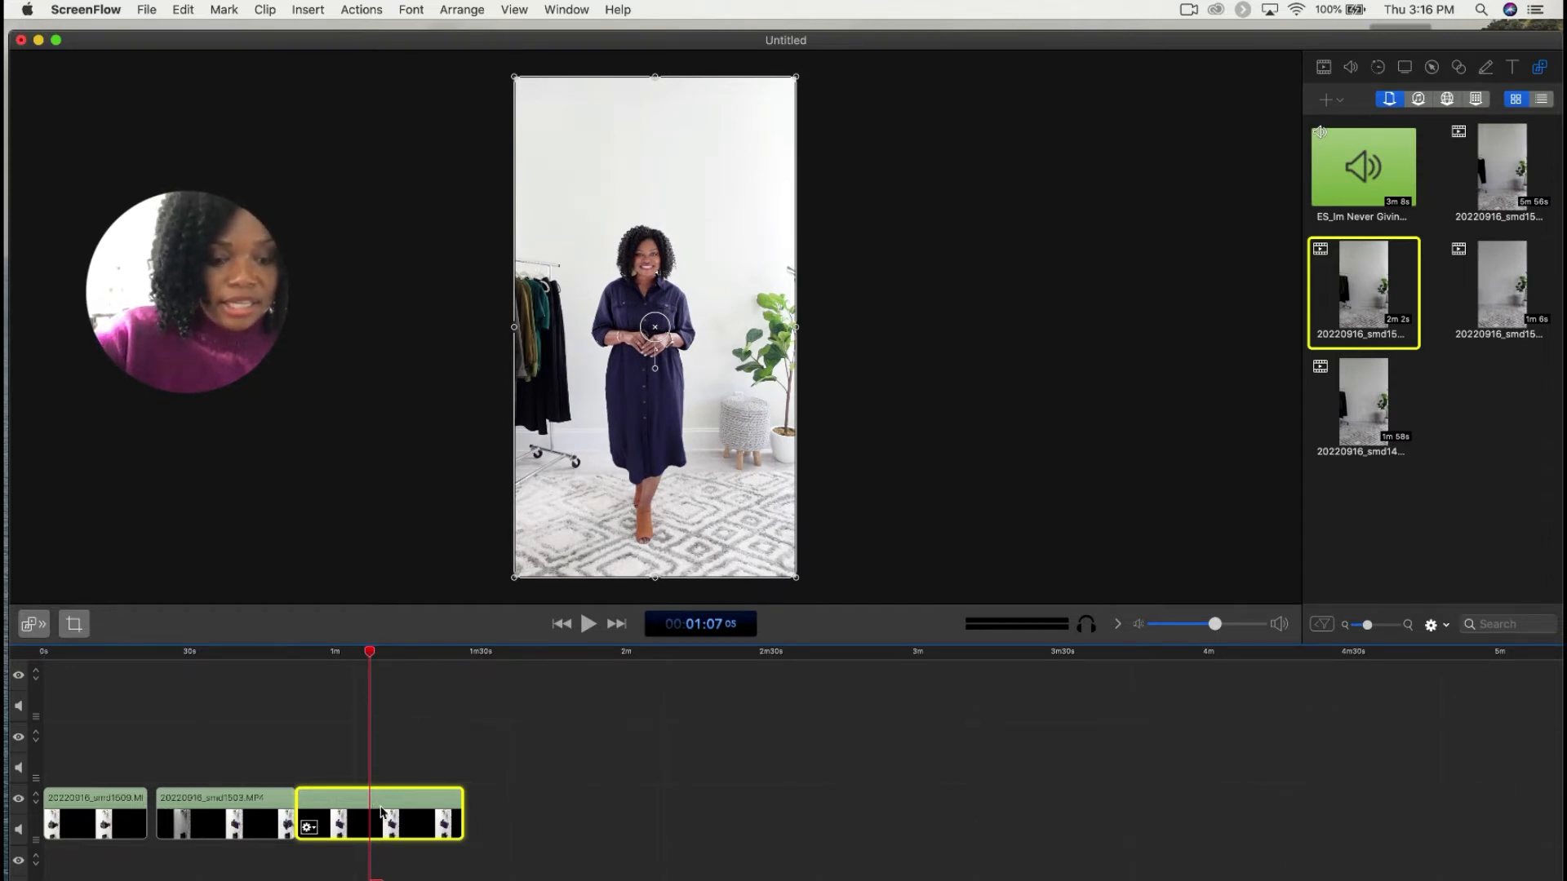
pyautogui.press('t')
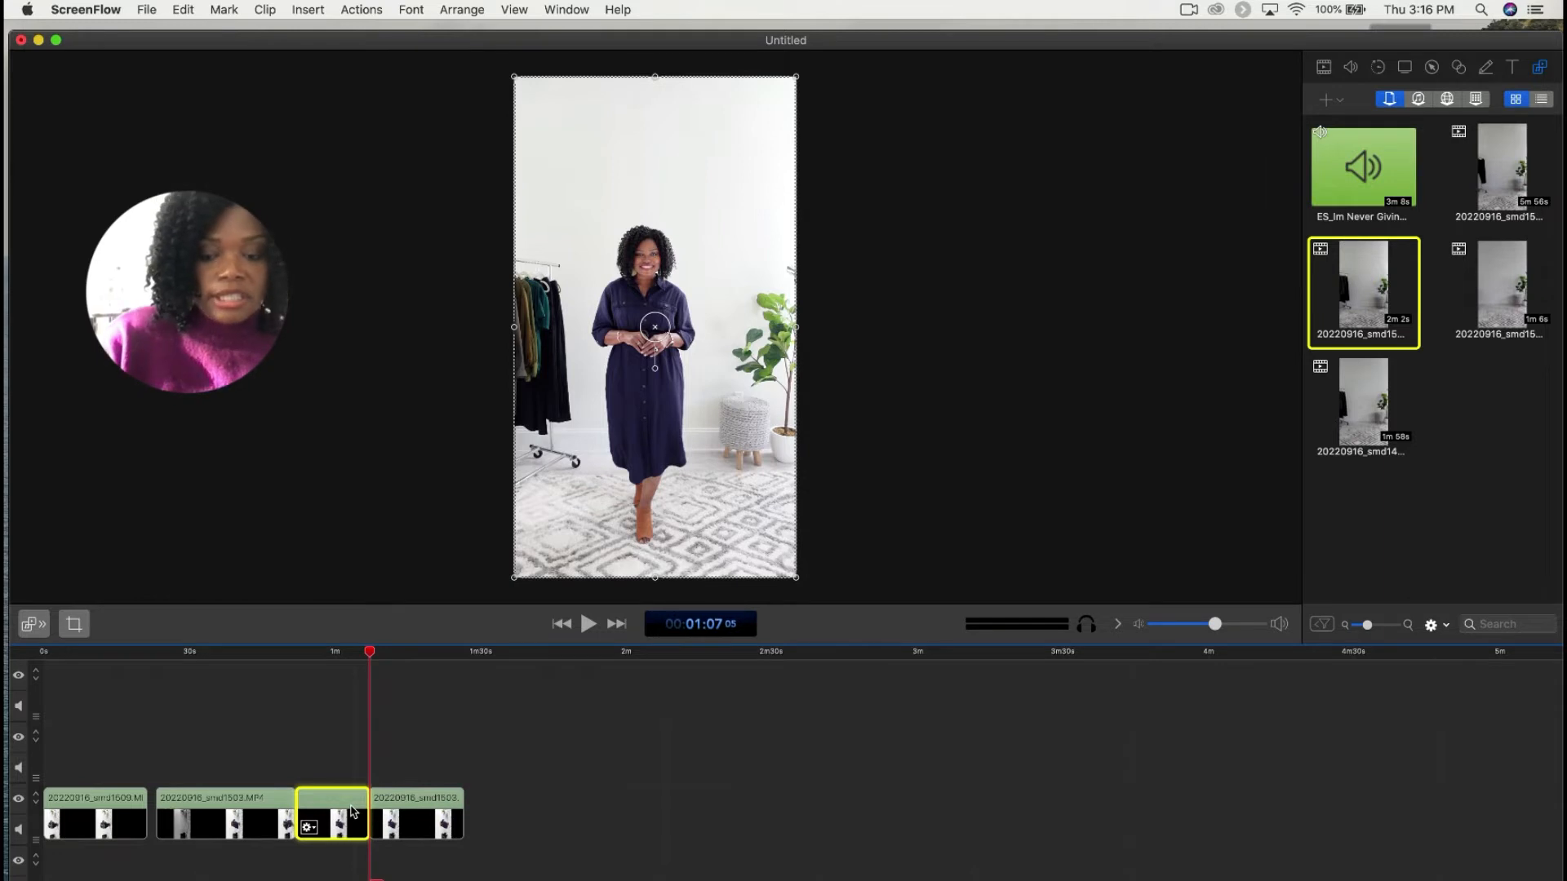
pyautogui.press('Delete')
pyautogui.click(210, 809)
pyautogui.press('Delete')
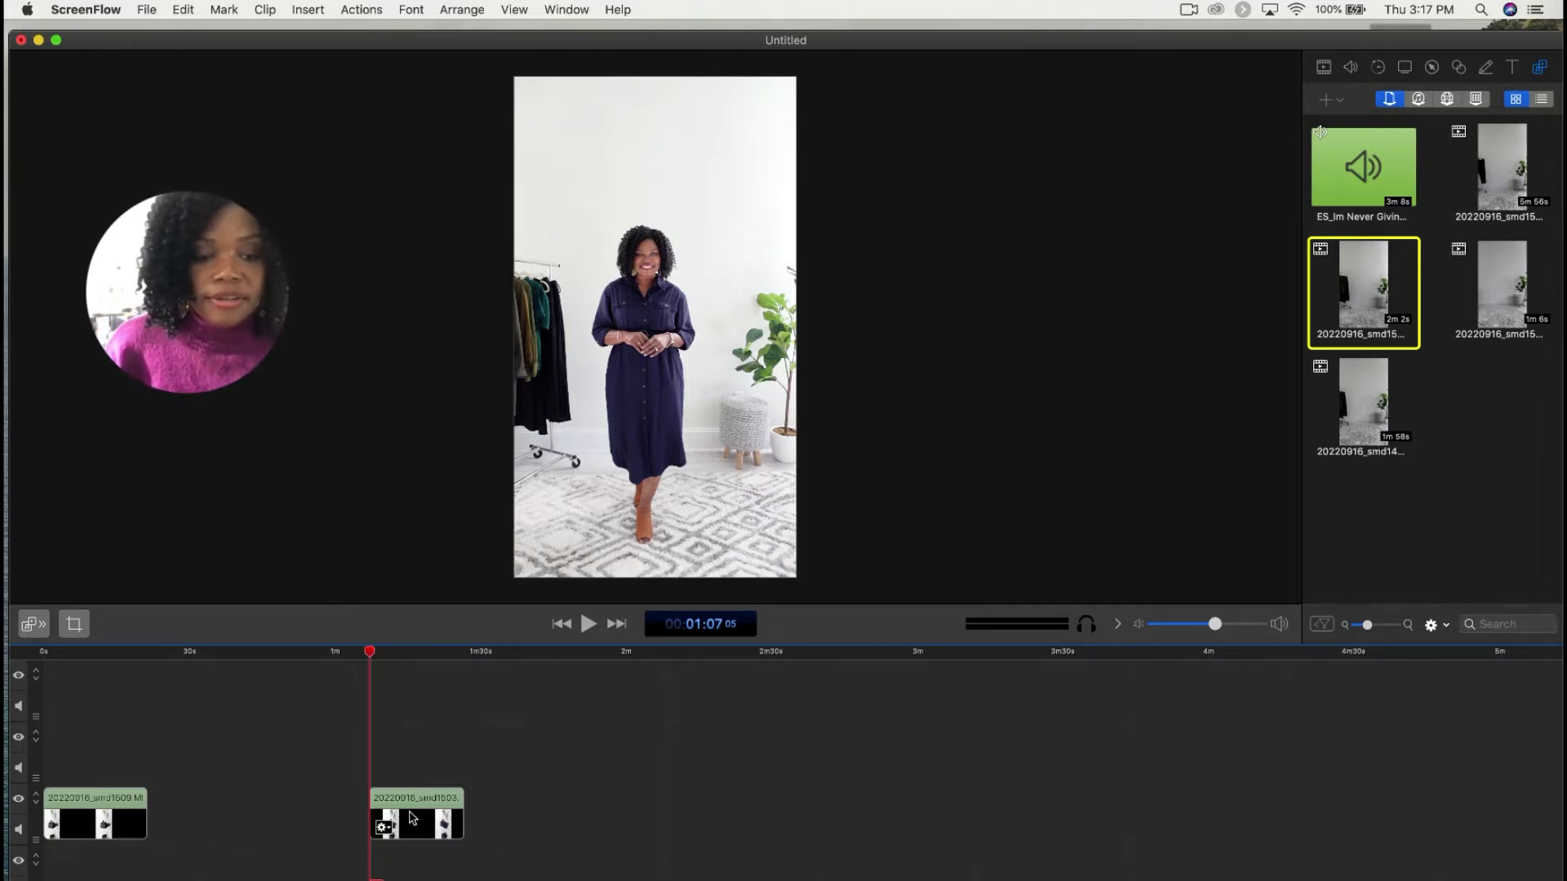
# Step: Move the trimmed dress clip to about 2:13 and add the 1m 6s recording on the track above at about 34 seconds
pyautogui.moveTo(416, 807); pyautogui.dragTo(594, 804)
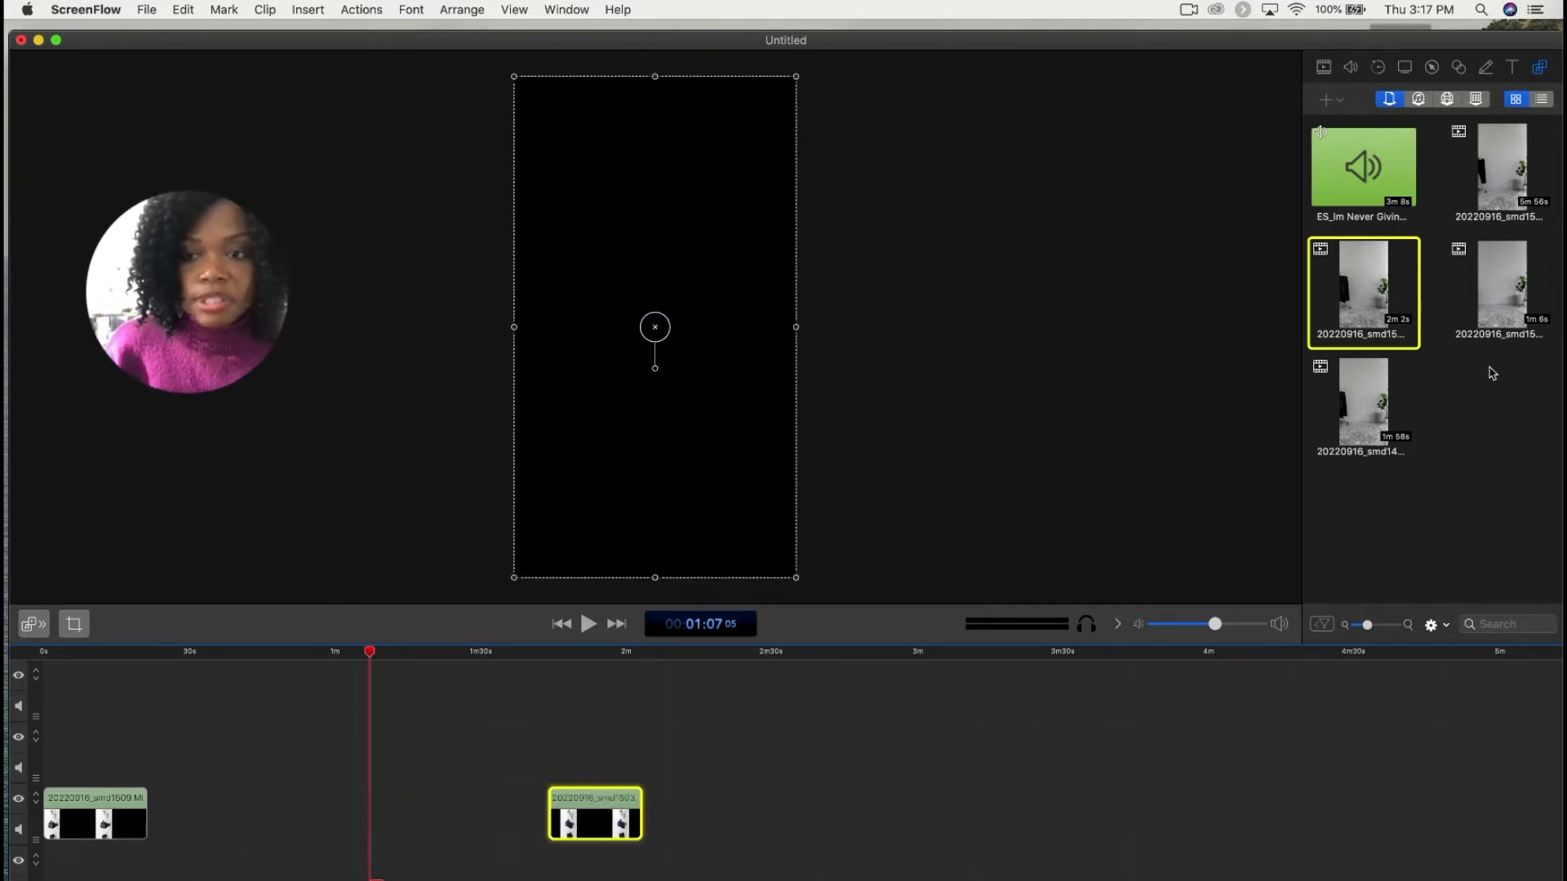
pyautogui.click(1505, 294)
pyautogui.moveTo(1506, 285); pyautogui.dragTo(284, 749)
pyautogui.moveTo(614, 816); pyautogui.dragTo(759, 820)
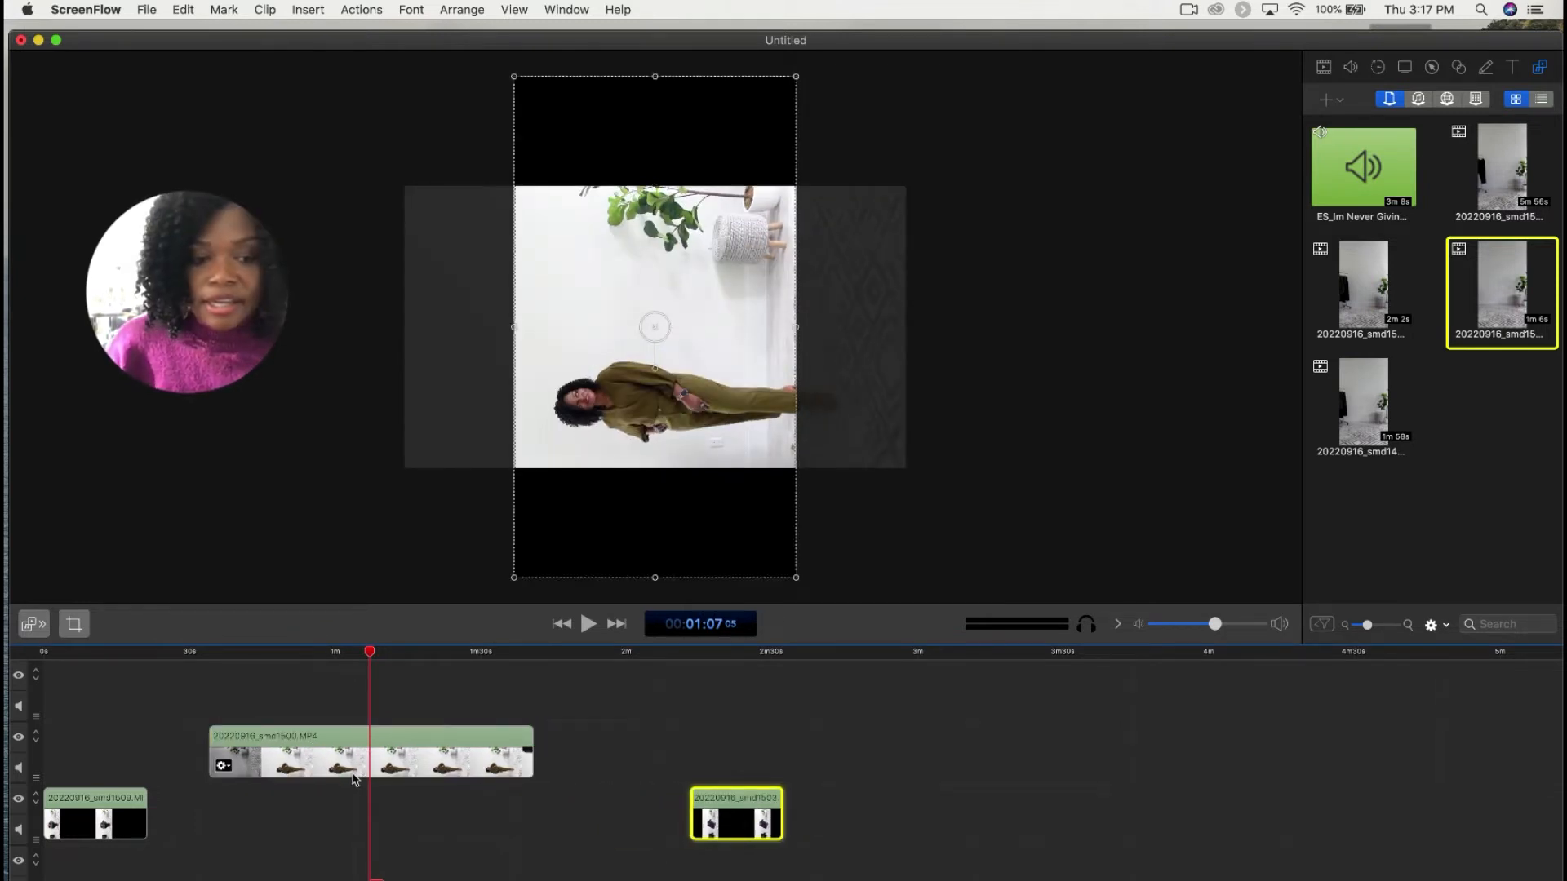
# Step: Rotate the 1m 6s clip 90 degrees clockwise to stand upright and nudge it slightly right on the canvas
pyautogui.click(411, 755)
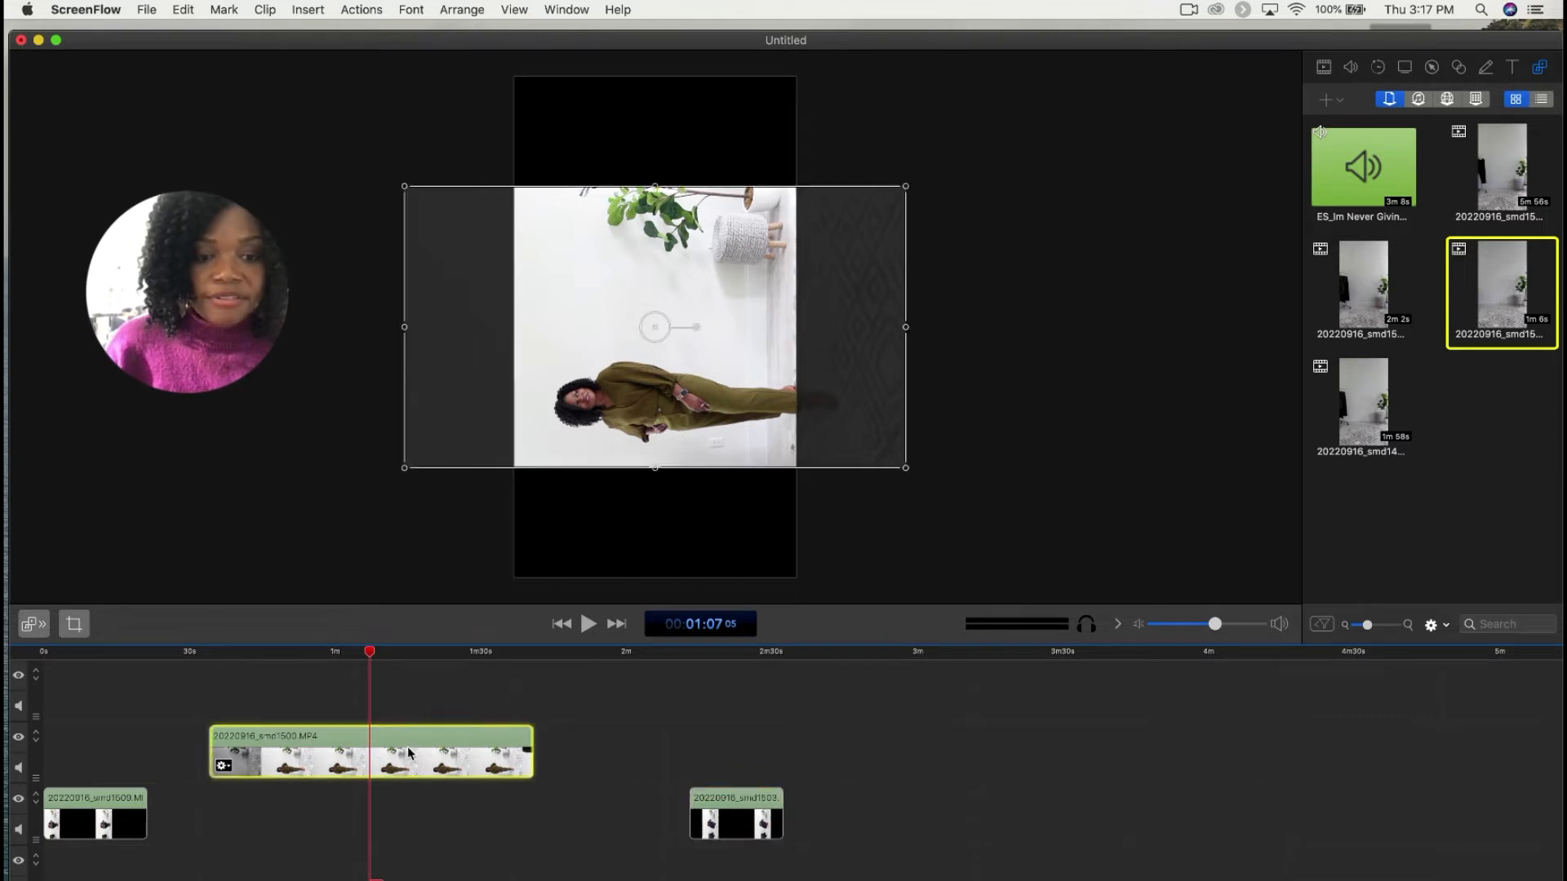
pyautogui.moveTo(697, 328); pyautogui.dragTo(652, 418)
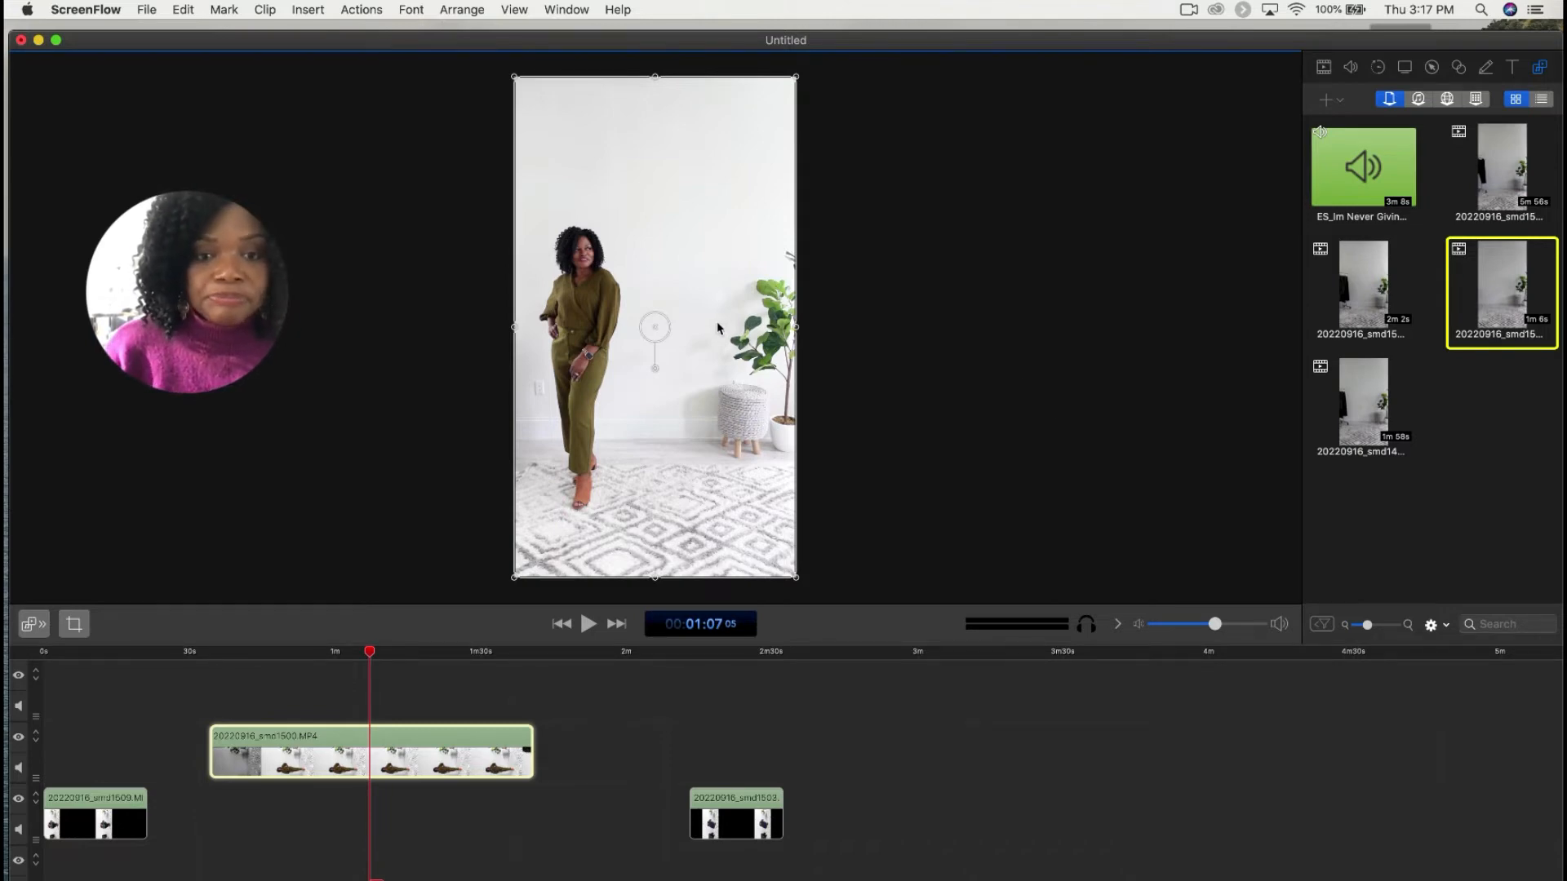
pyautogui.moveTo(616, 327)
pyautogui.mouseDown()
pyautogui.moveTo(677, 327)
pyautogui.moveTo(620, 328)
pyautogui.mouseUp()
# Step: Select the finished sample clips and music near 7:30 and move them together to about 4:32 on the timeline
pyautogui.hscroll(10, 1444, 825)
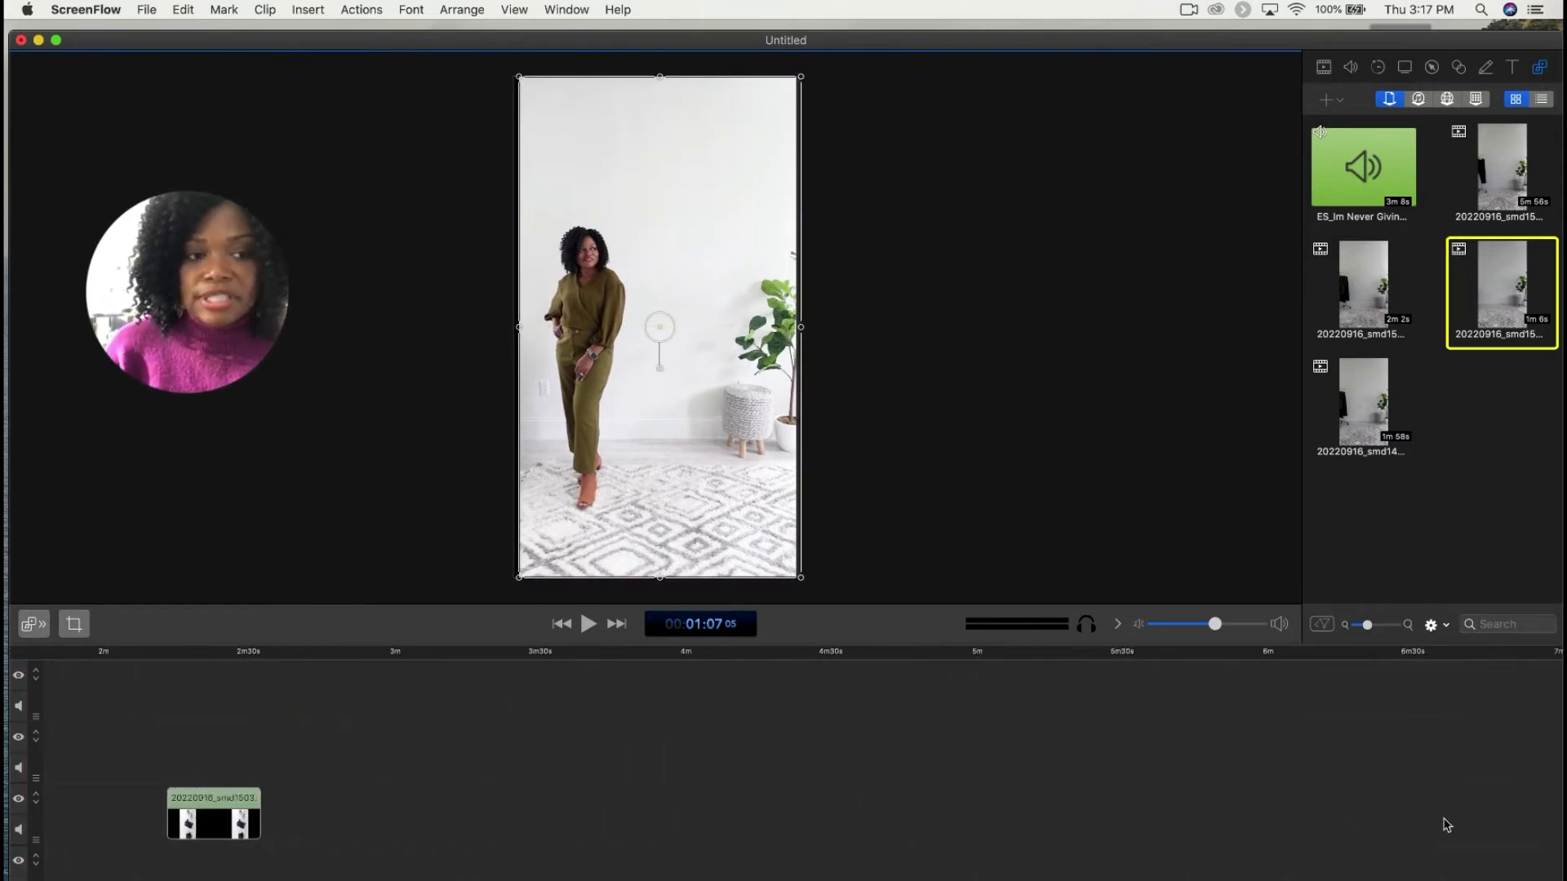
pyautogui.hscroll(5, 1444, 825)
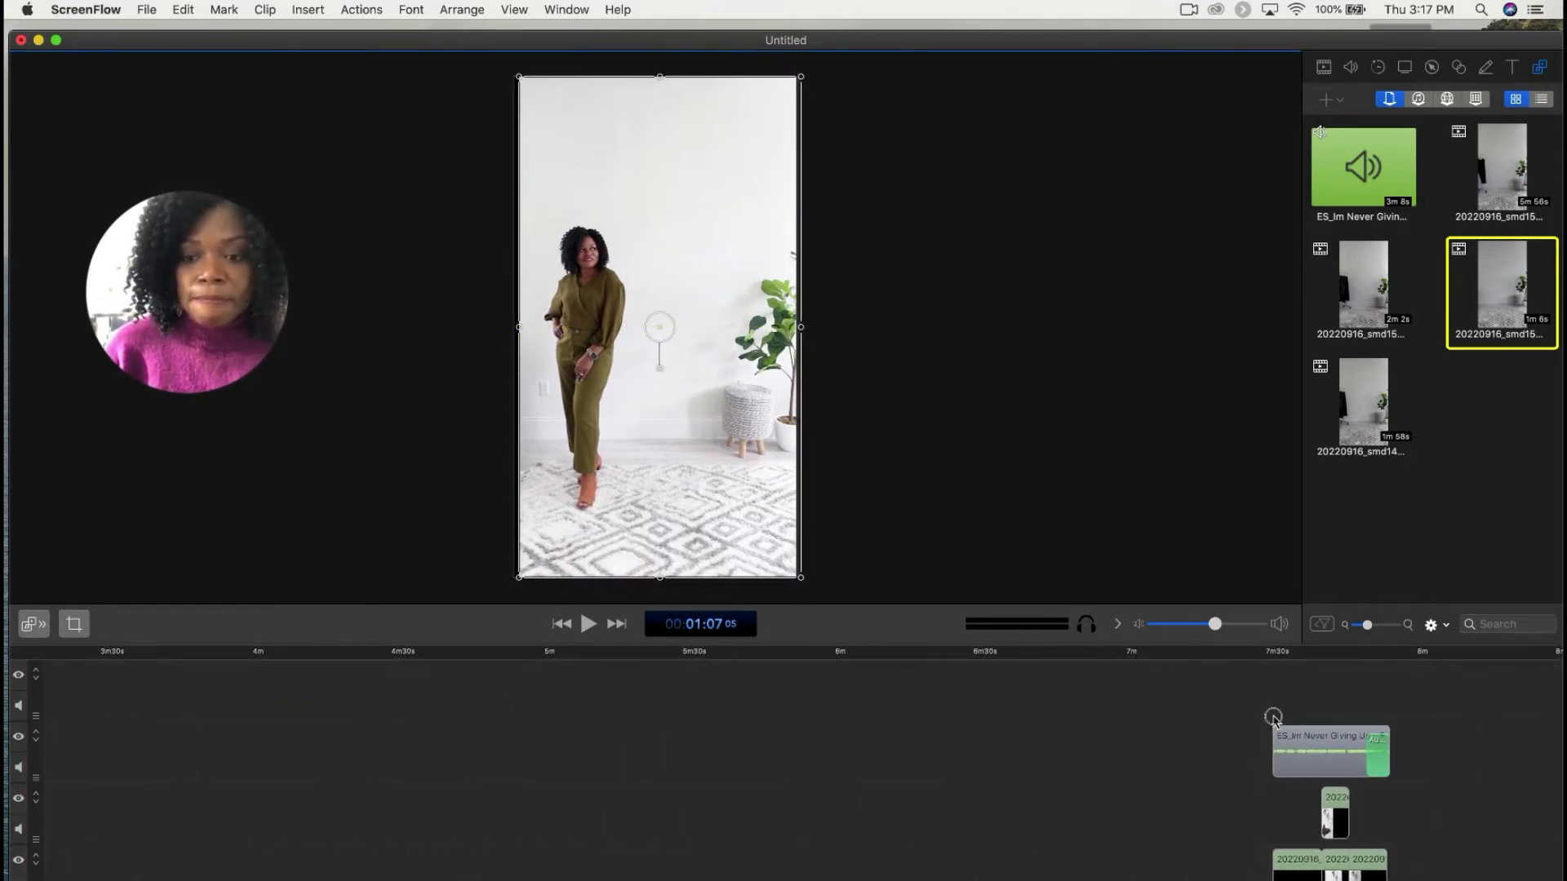
pyautogui.click(1273, 720)
pyautogui.click(588, 625)
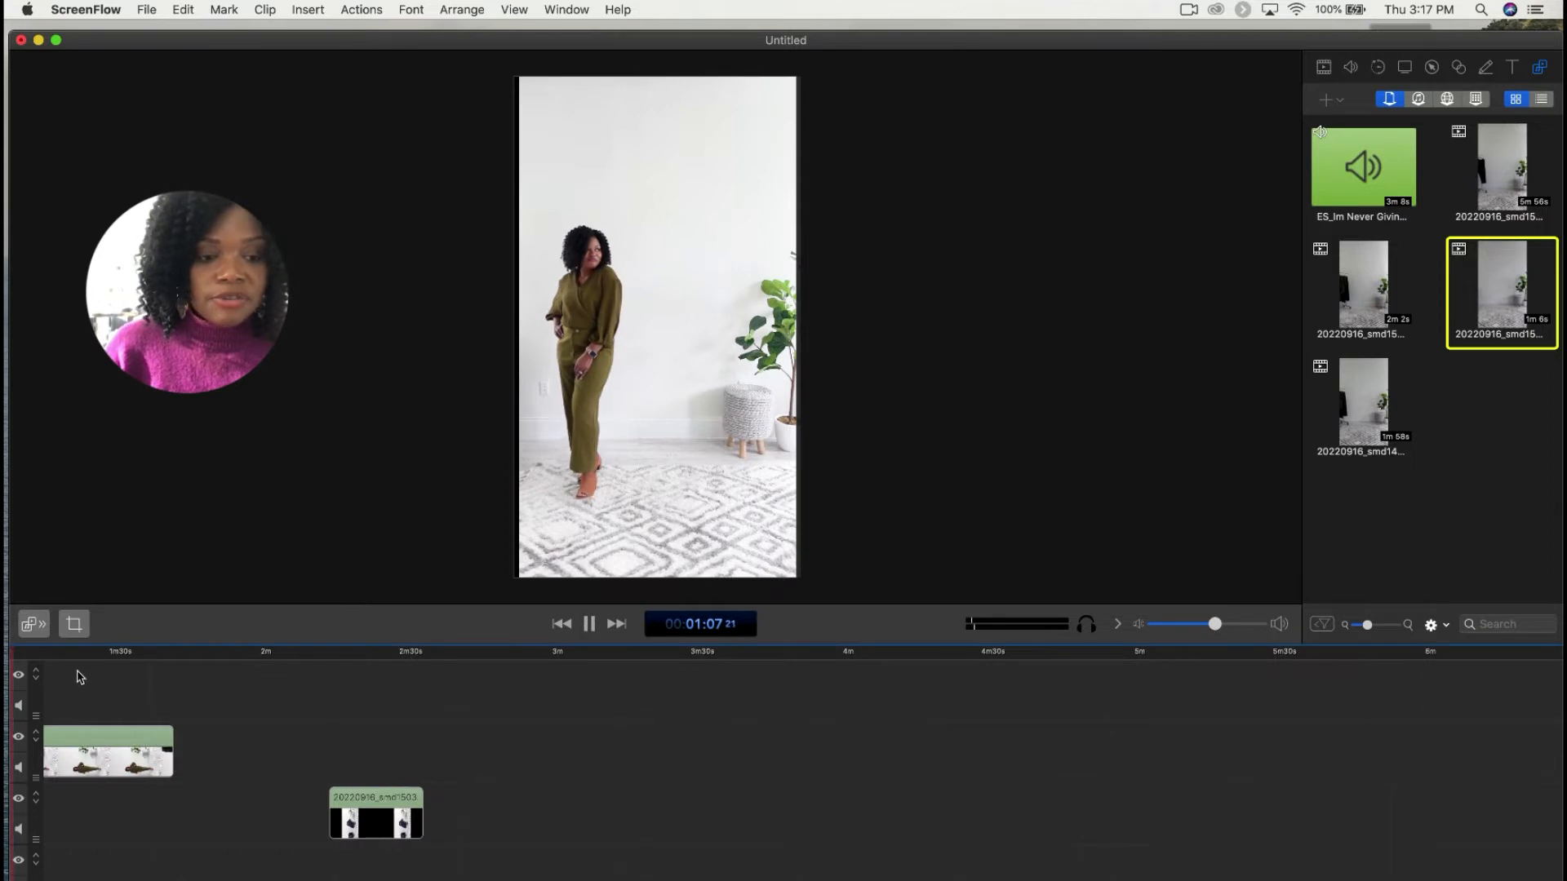
pyautogui.click(590, 625)
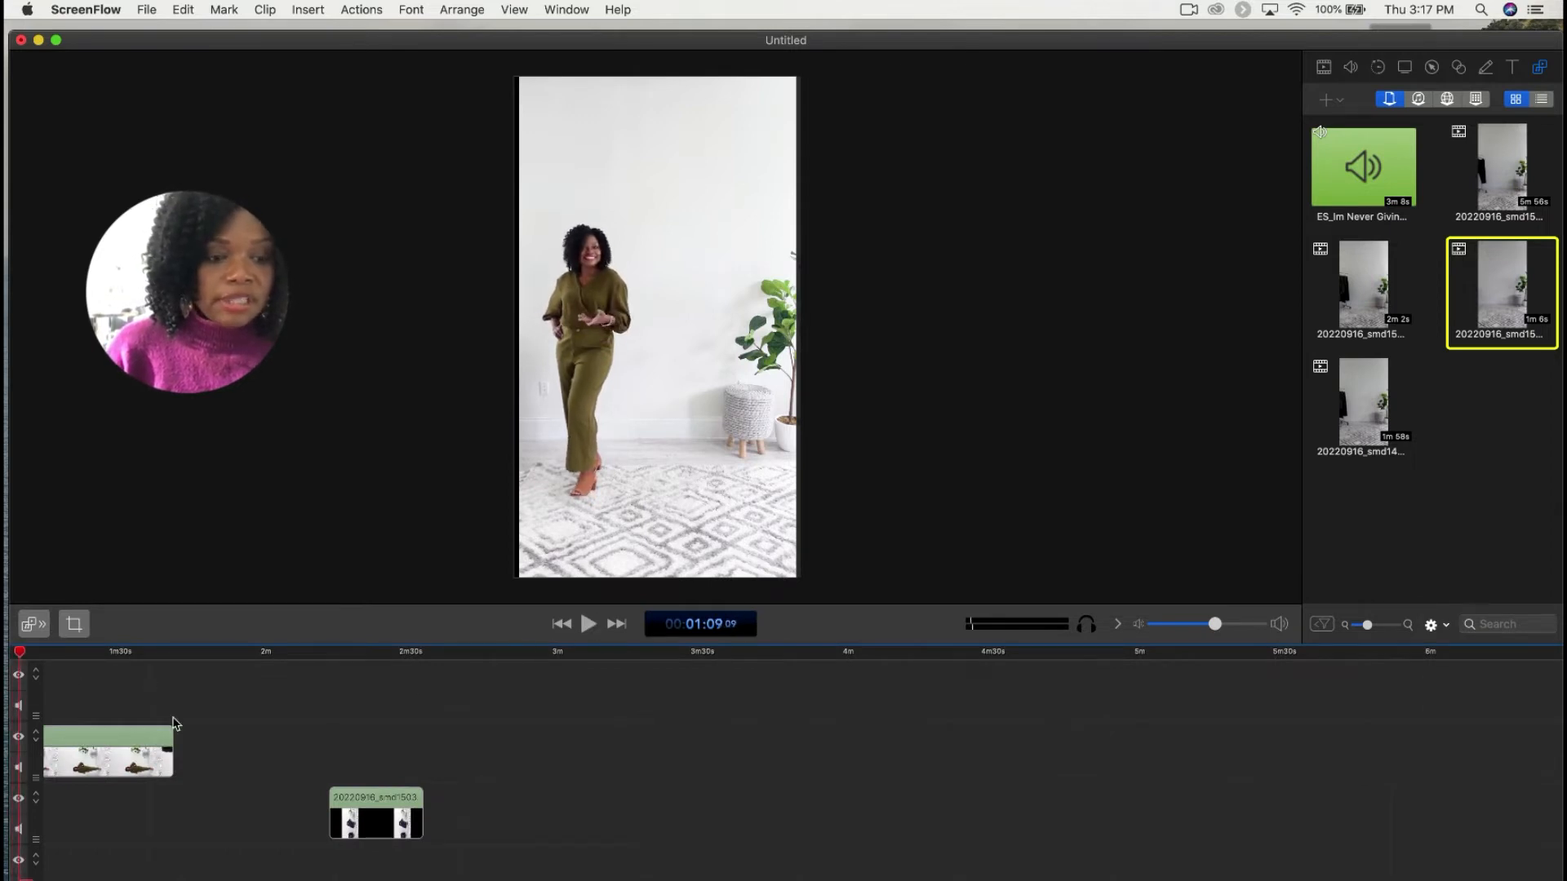
pyautogui.hscroll(-2, 148, 715)
pyautogui.moveTo(91, 657); pyautogui.dragTo(1427, 712)
pyautogui.hscroll(10, 1401, 686)
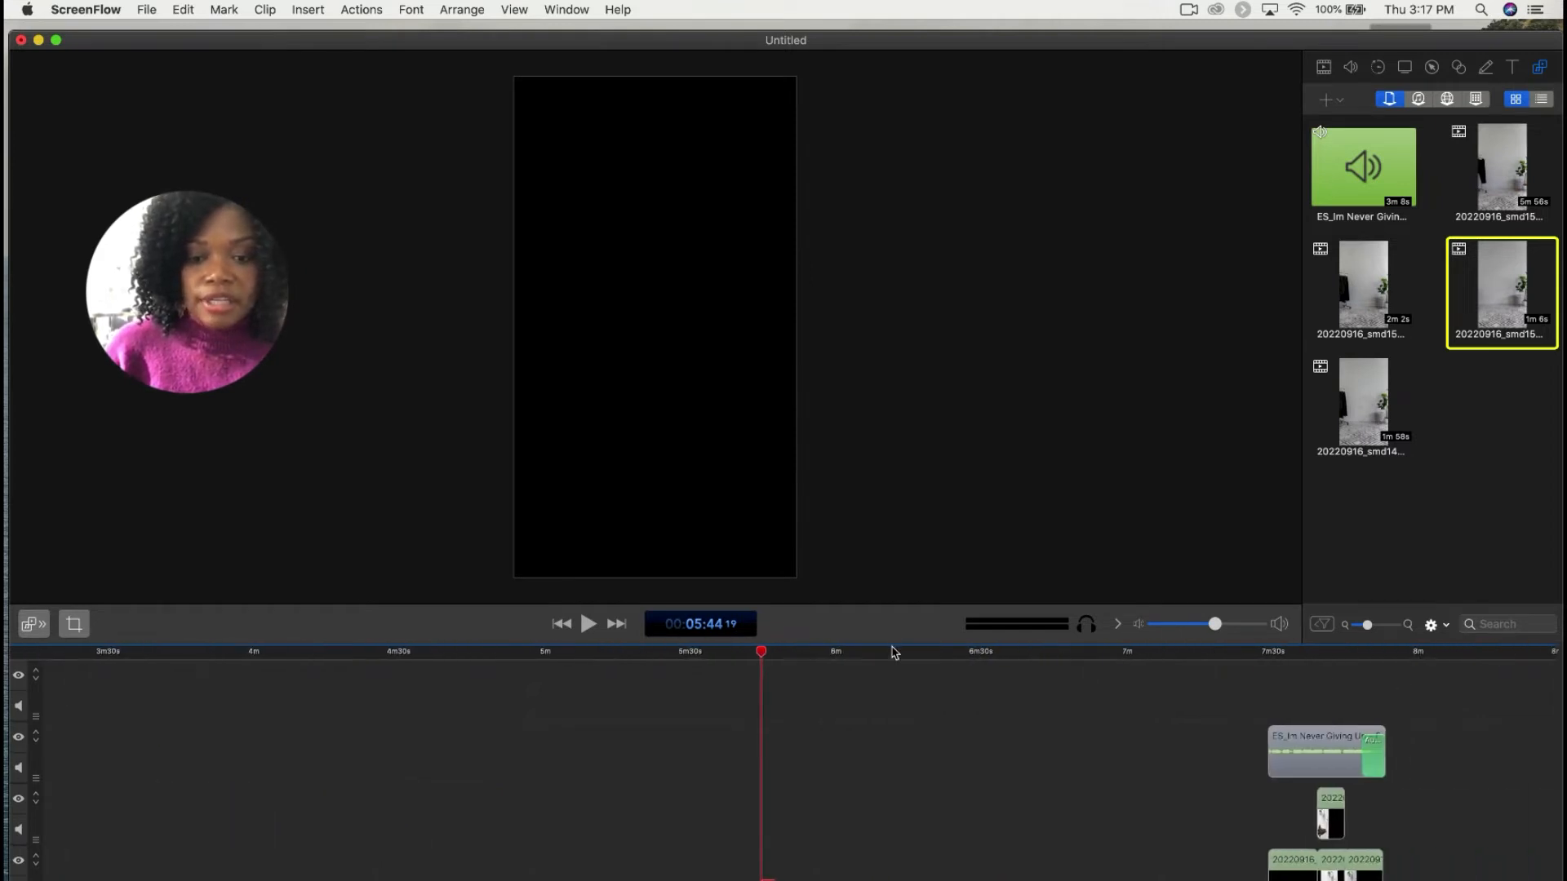
pyautogui.moveTo(1254, 721); pyautogui.dragTo(1444, 860)
pyautogui.moveTo(1324, 746); pyautogui.dragTo(385, 734)
pyautogui.hscroll(-14, 732, 659)
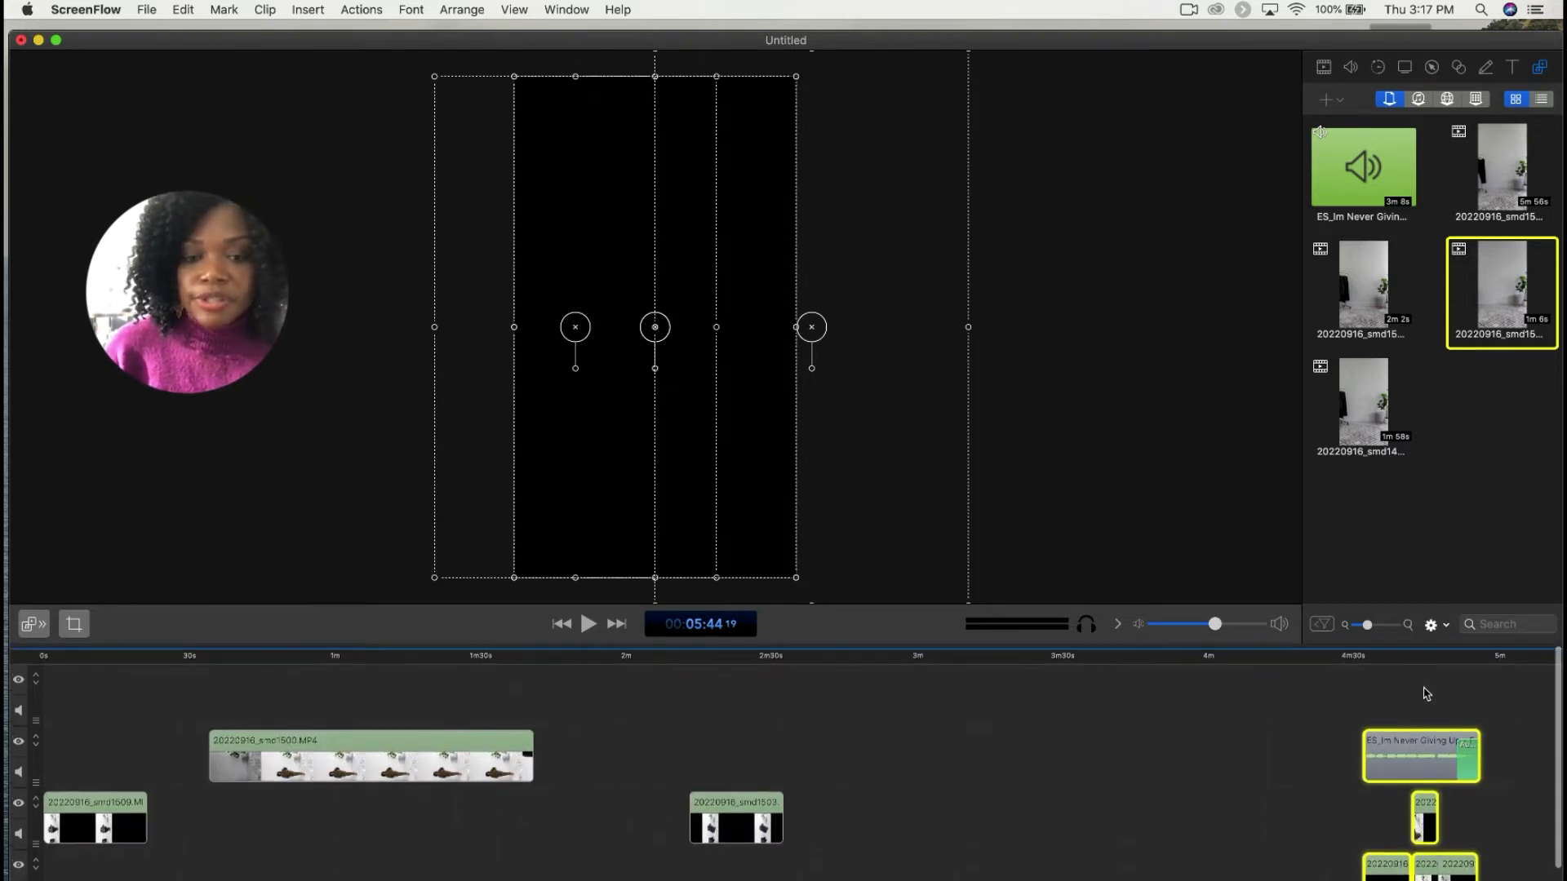
# Step: View the sample split-screen arrangement at about 4:41 and deselect its clips
pyautogui.click(1479, 651)
pyautogui.moveTo(1481, 652); pyautogui.dragTo(1411, 660)
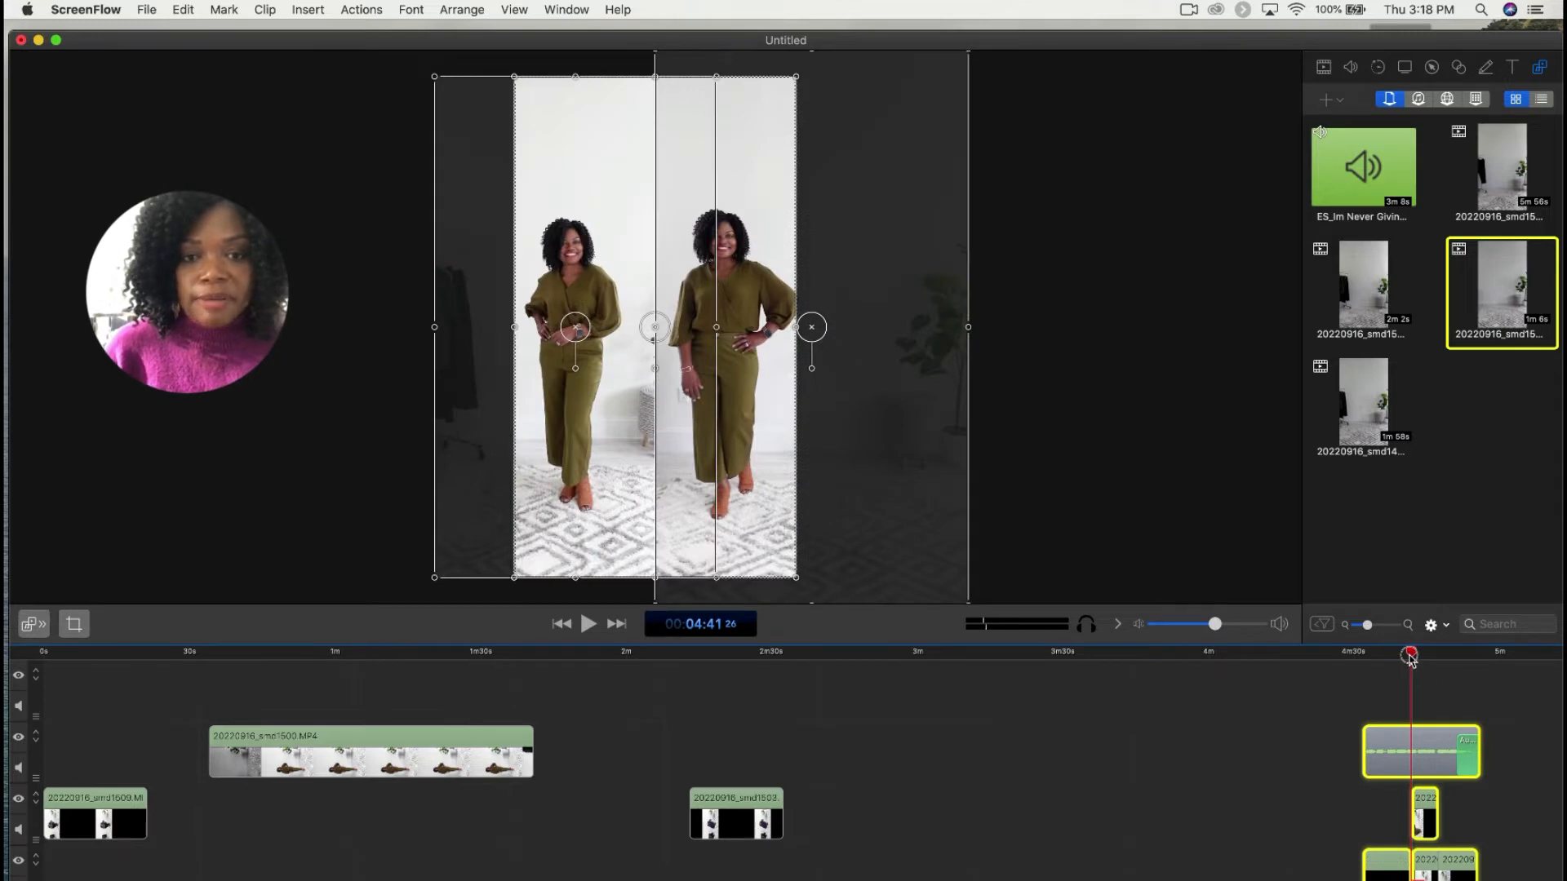
pyautogui.click(1274, 732)
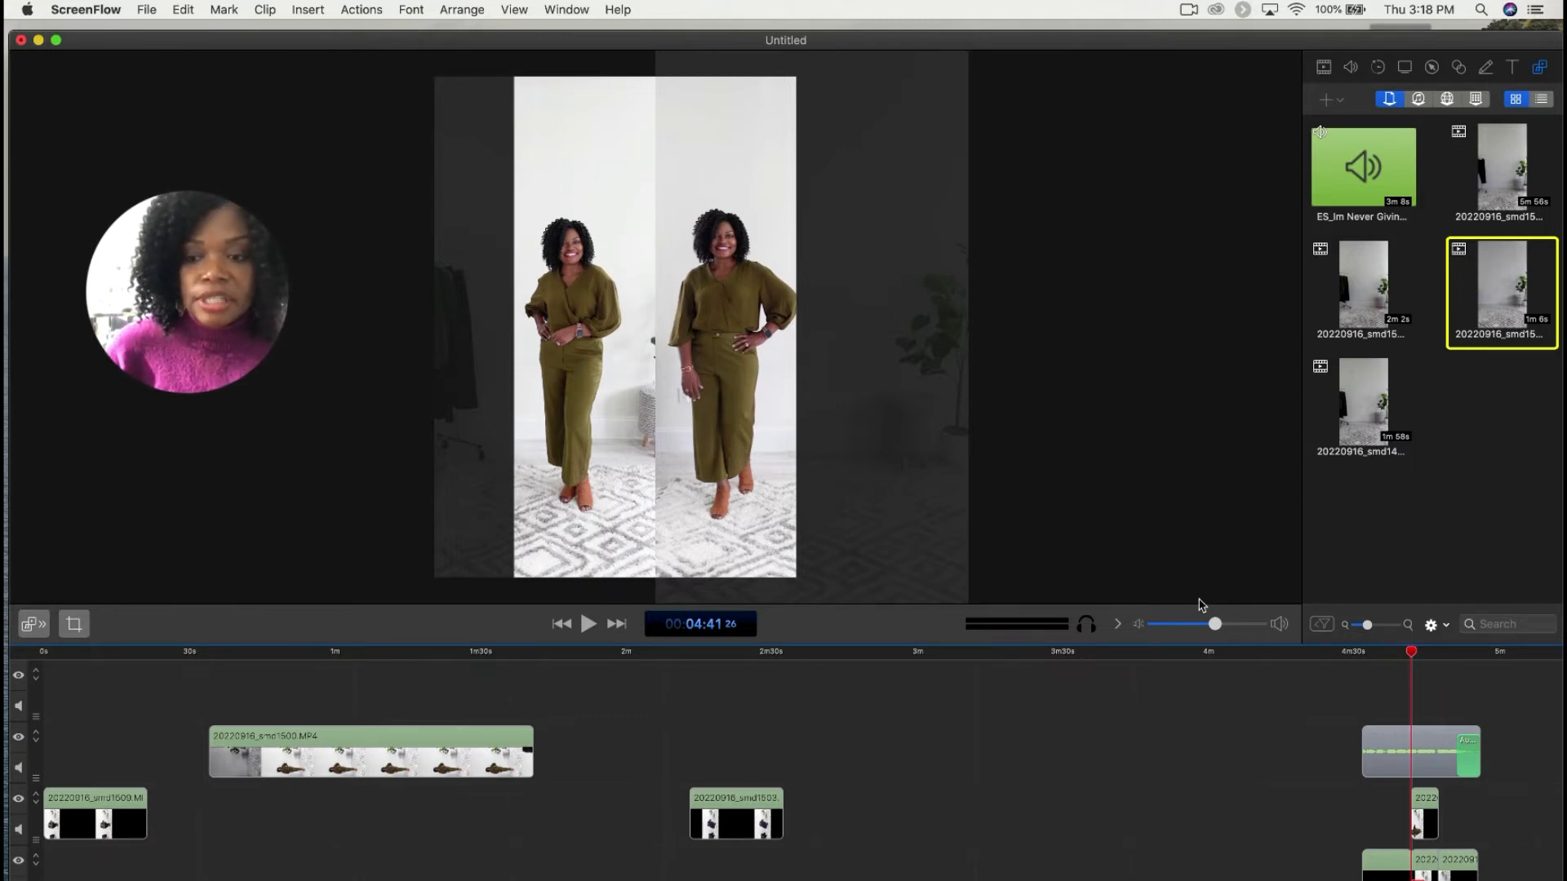
# Step: Add the 1m 58s recording beneath the olive outfit clip from about 30 seconds and move the trimmed dress clip to about 2:44
pyautogui.click(377, 757)
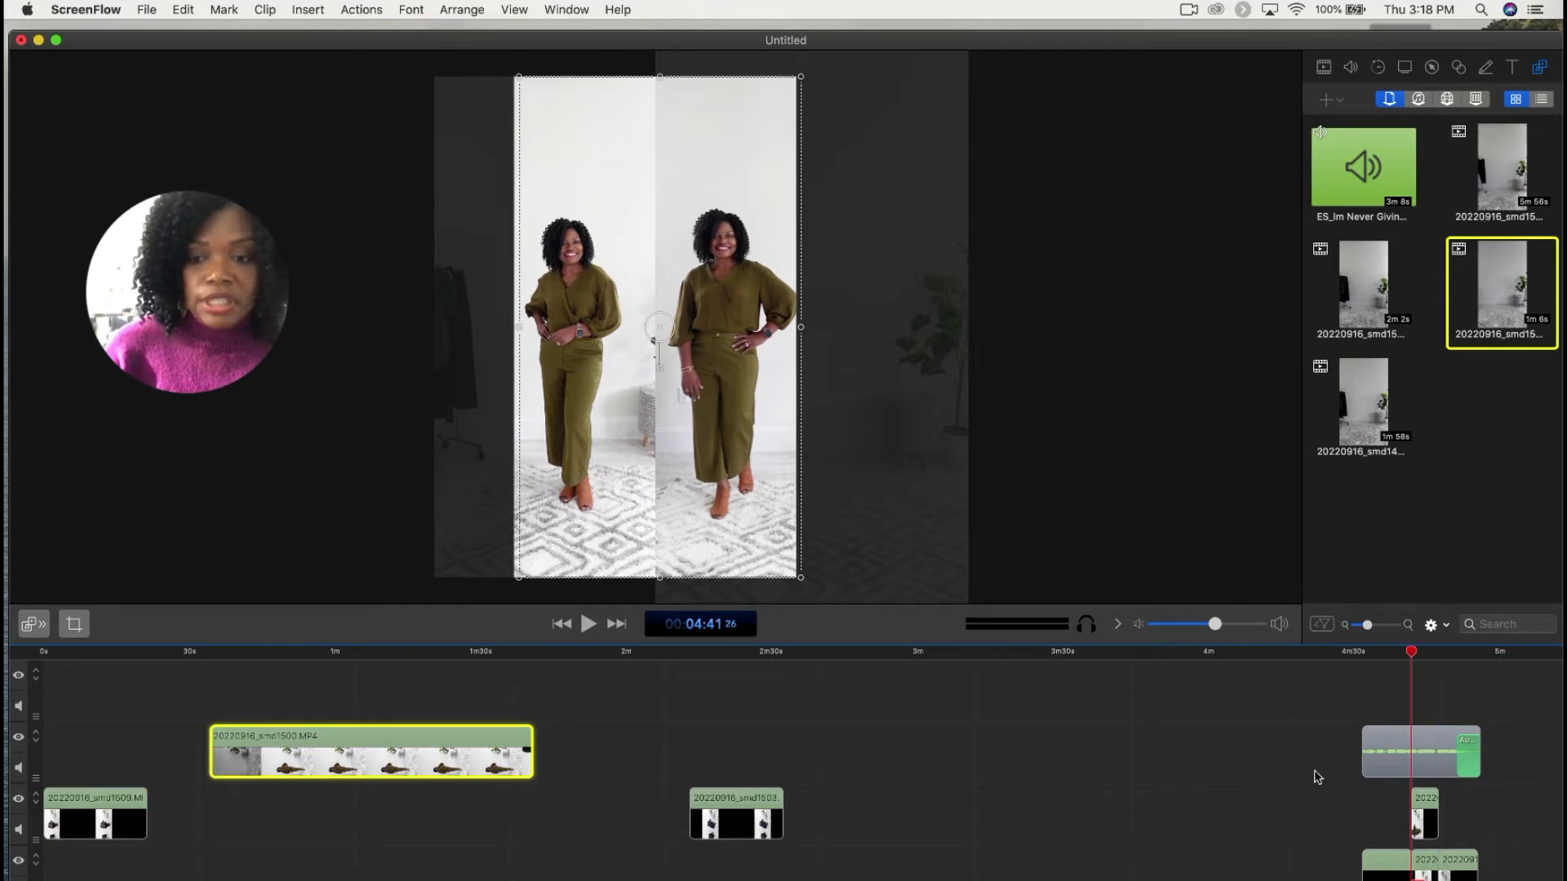
pyautogui.moveTo(1412, 655); pyautogui.dragTo(315, 793)
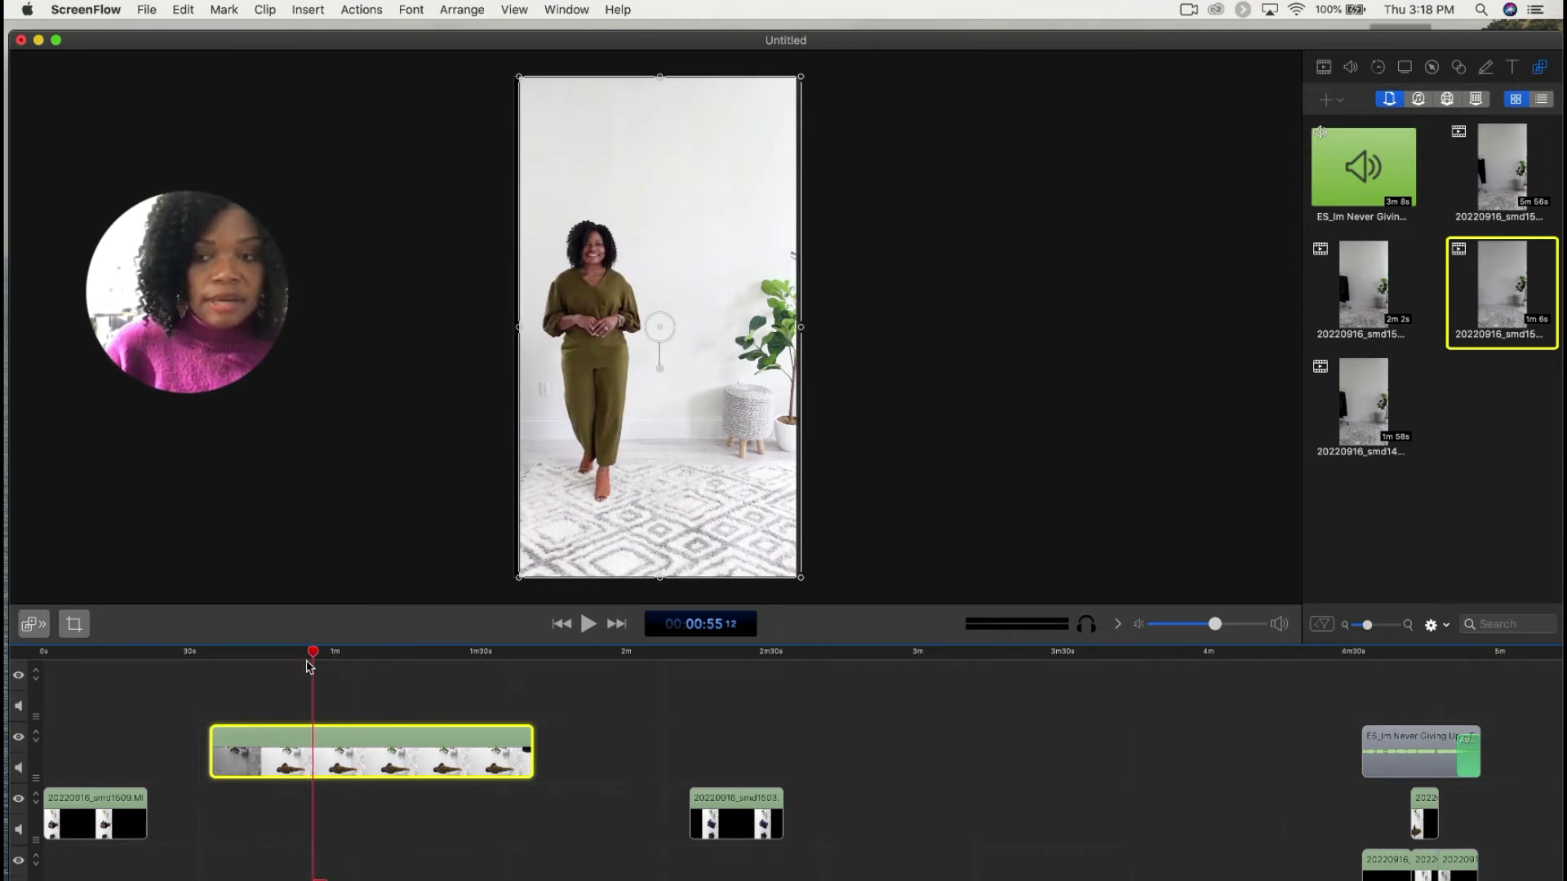
pyautogui.click(1385, 405)
pyautogui.moveTo(1379, 406); pyautogui.dragTo(470, 810)
pyautogui.moveTo(737, 869); pyautogui.dragTo(885, 812)
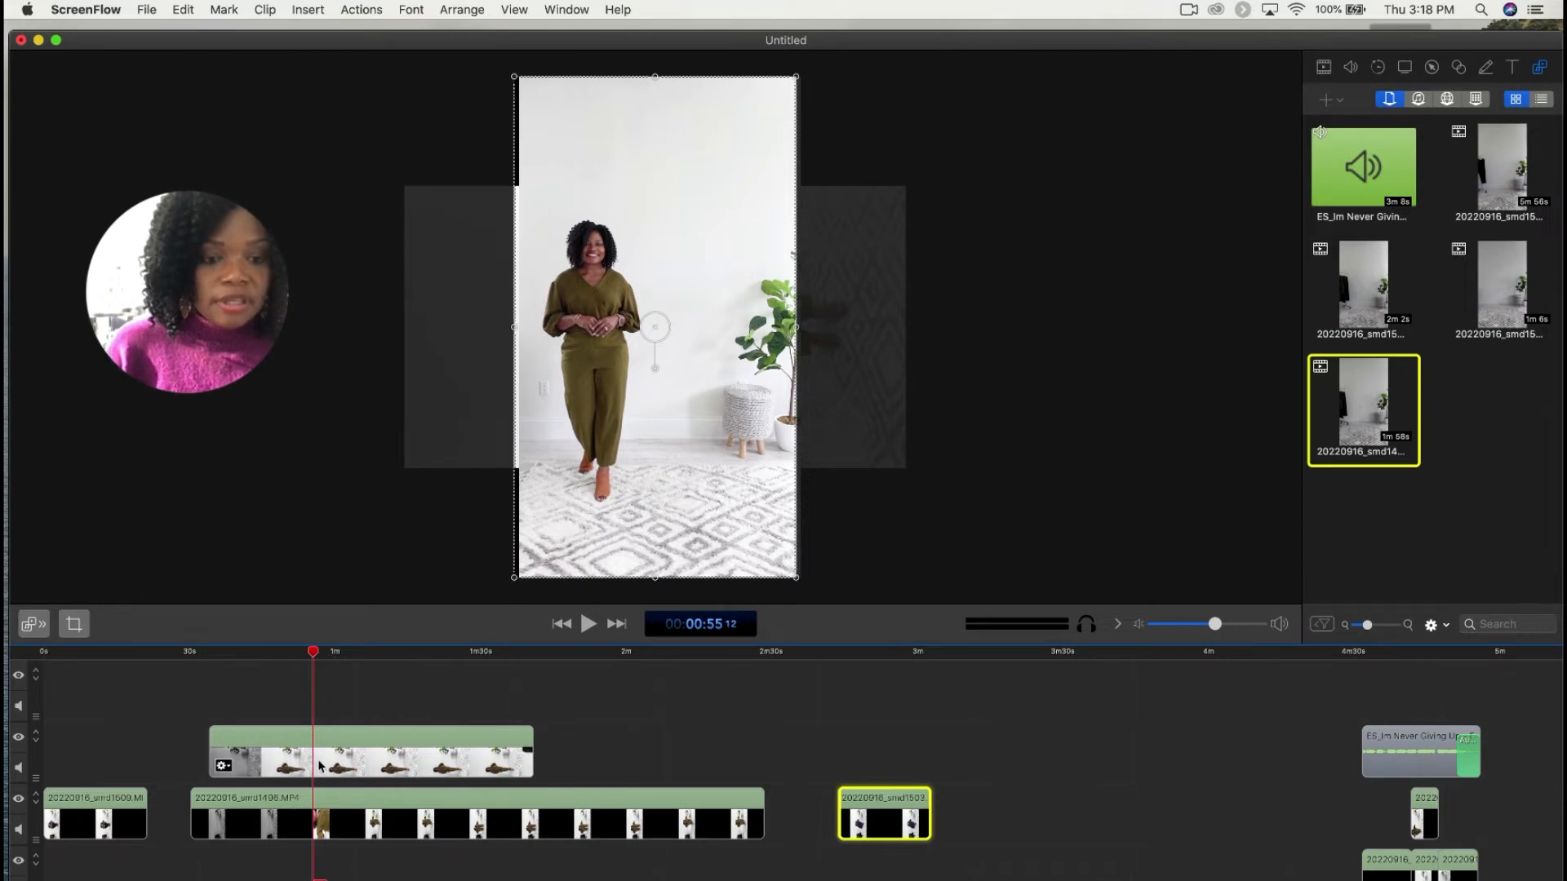
# Step: Rotate the 1m 58s clip 90 degrees clockwise so it fills the vertical canvas
pyautogui.click(334, 834)
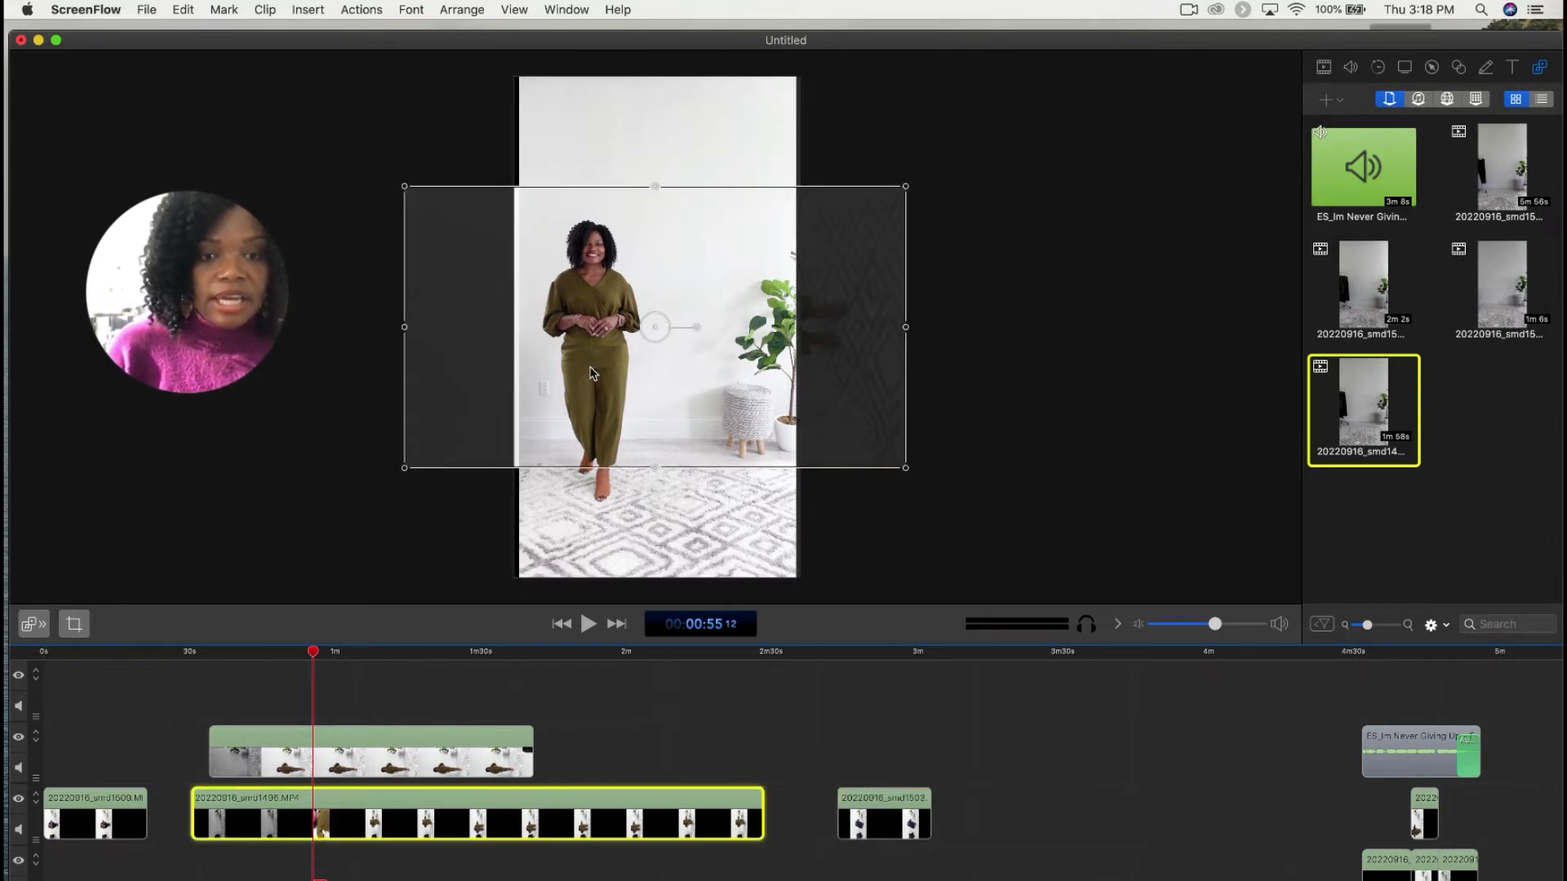
pyautogui.moveTo(696, 331); pyautogui.dragTo(657, 379)
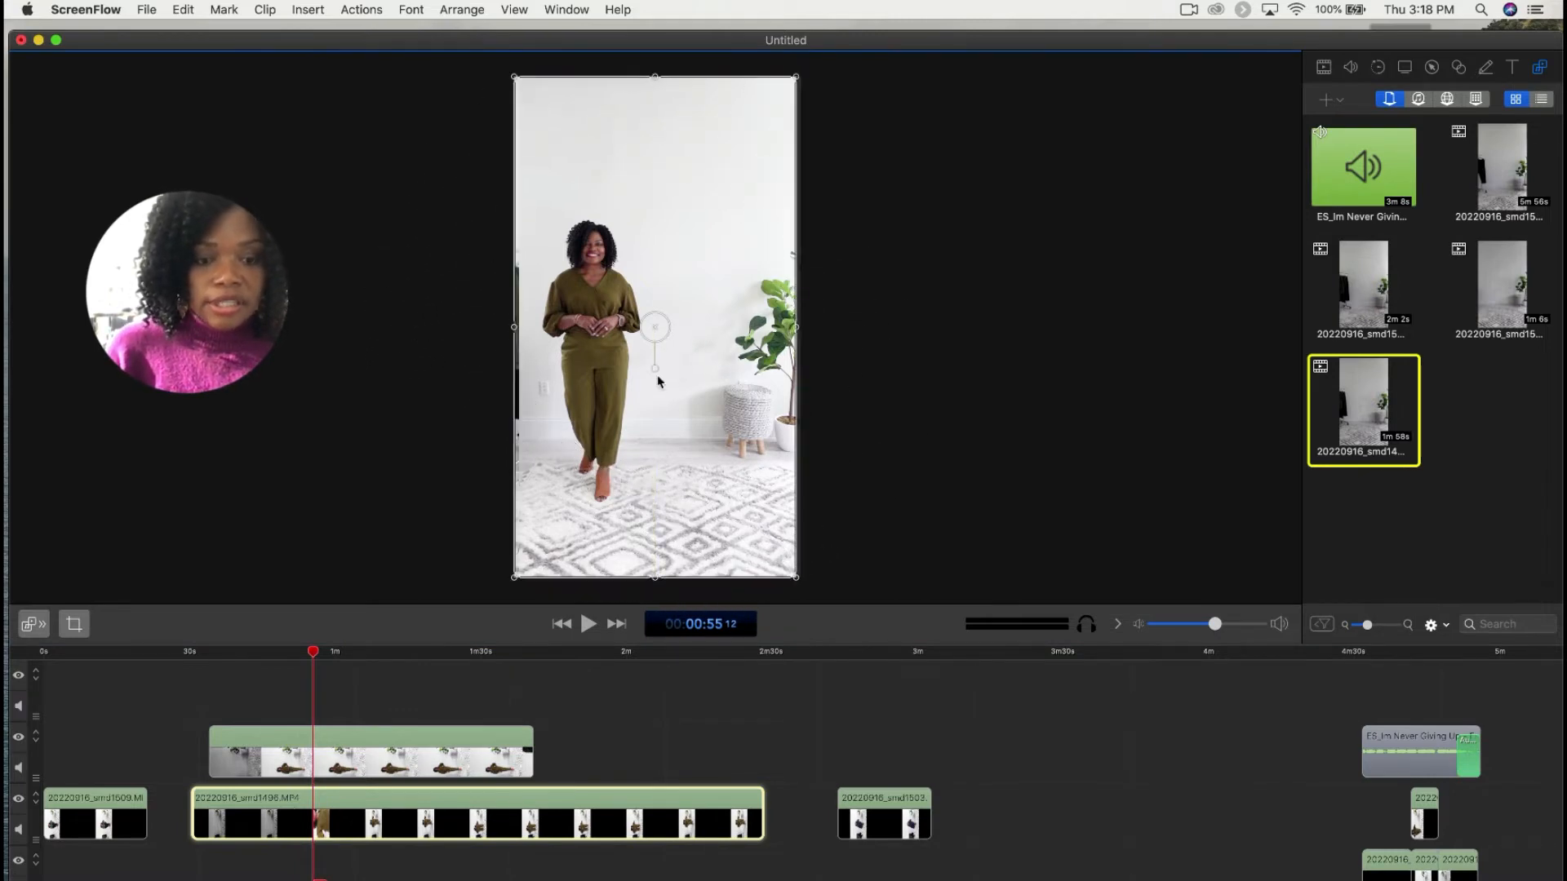
pyautogui.click(391, 805)
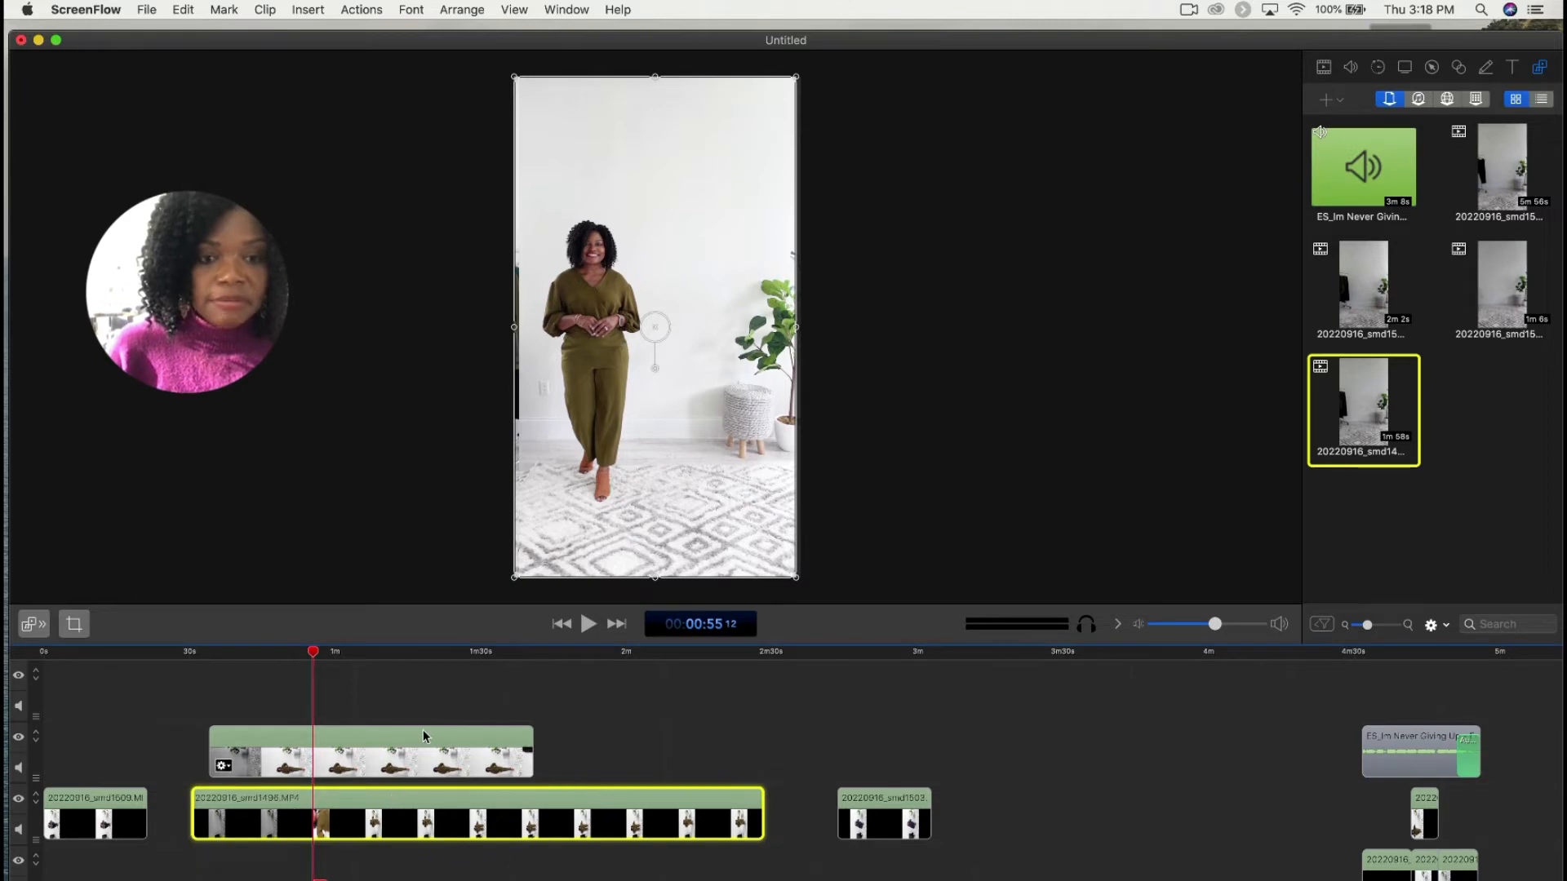
# Step: Arrange the two olive outfit clips side by side, the upper-track clip on the right half and the lower-track clip on the left
pyautogui.click(404, 765)
pyautogui.moveTo(643, 397); pyautogui.dragTo(779, 401)
pyautogui.click(612, 378)
pyautogui.moveTo(612, 378); pyautogui.dragTo(543, 378)
pyautogui.click(1035, 431)
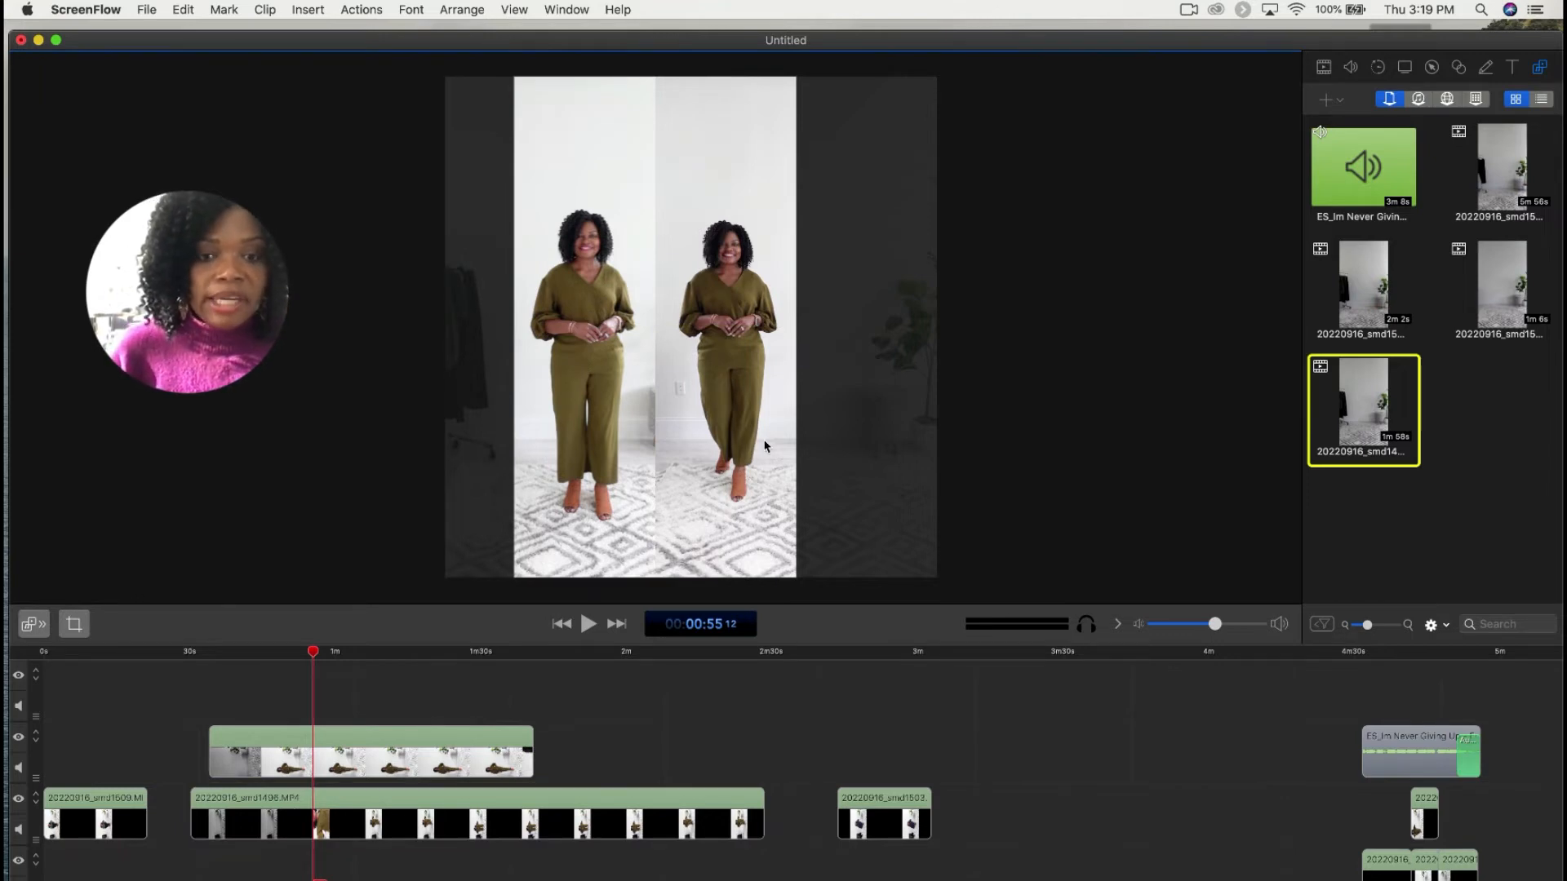
pyautogui.moveTo(766, 445); pyautogui.dragTo(744, 446)
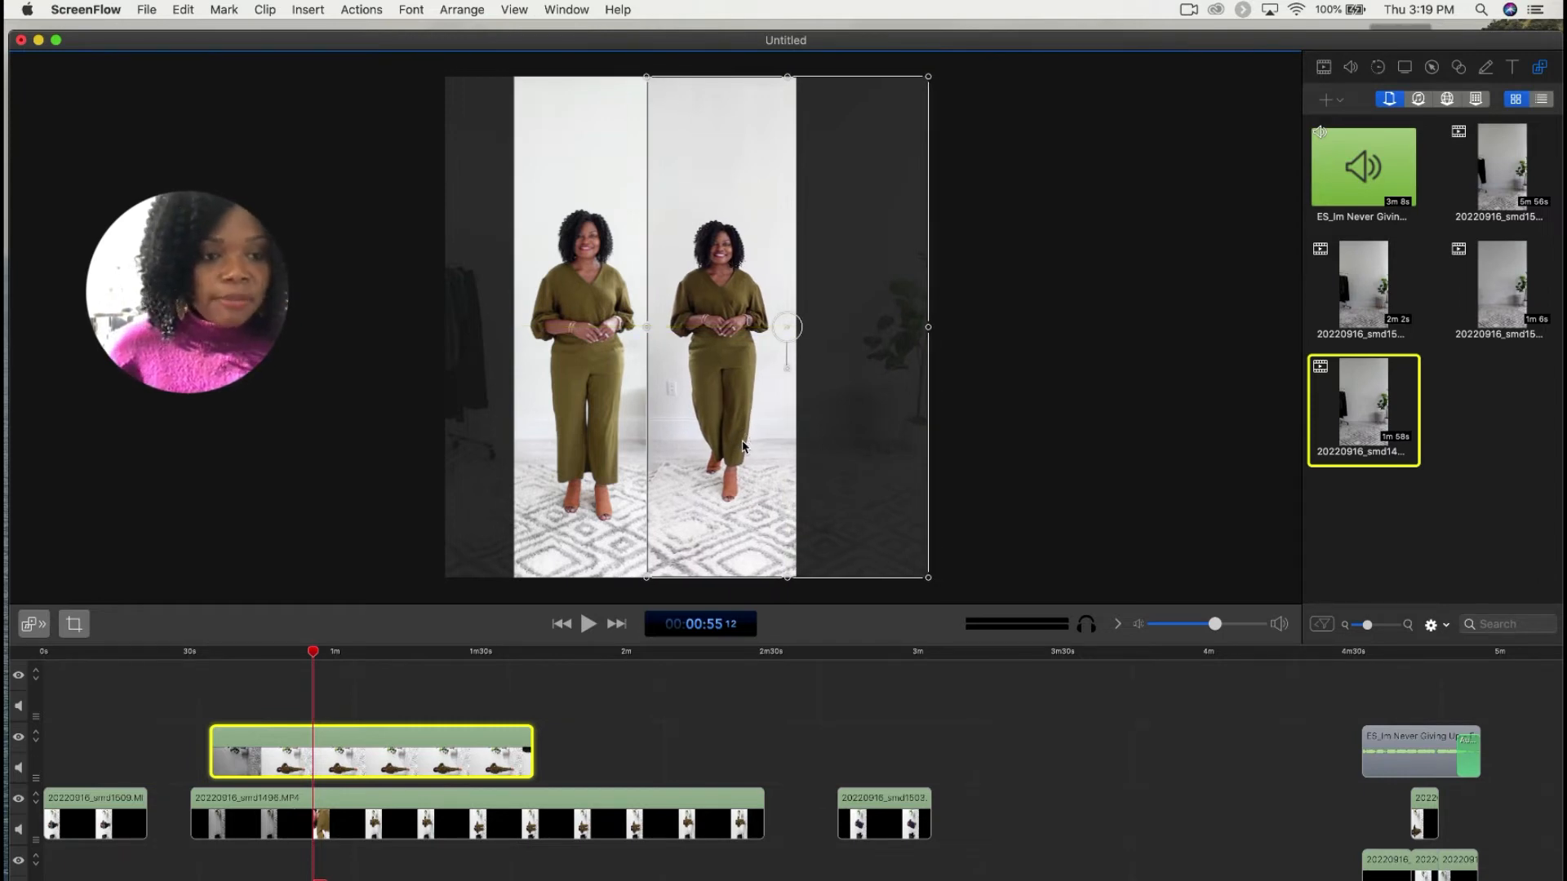
# Step: Compare the two stacked olive outfit clips to see which half of the split screen each one fills
pyautogui.click(366, 813)
pyautogui.click(368, 759)
pyautogui.click(367, 811)
pyautogui.click(383, 767)
pyautogui.click(483, 810)
pyautogui.click(482, 759)
pyautogui.click(494, 809)
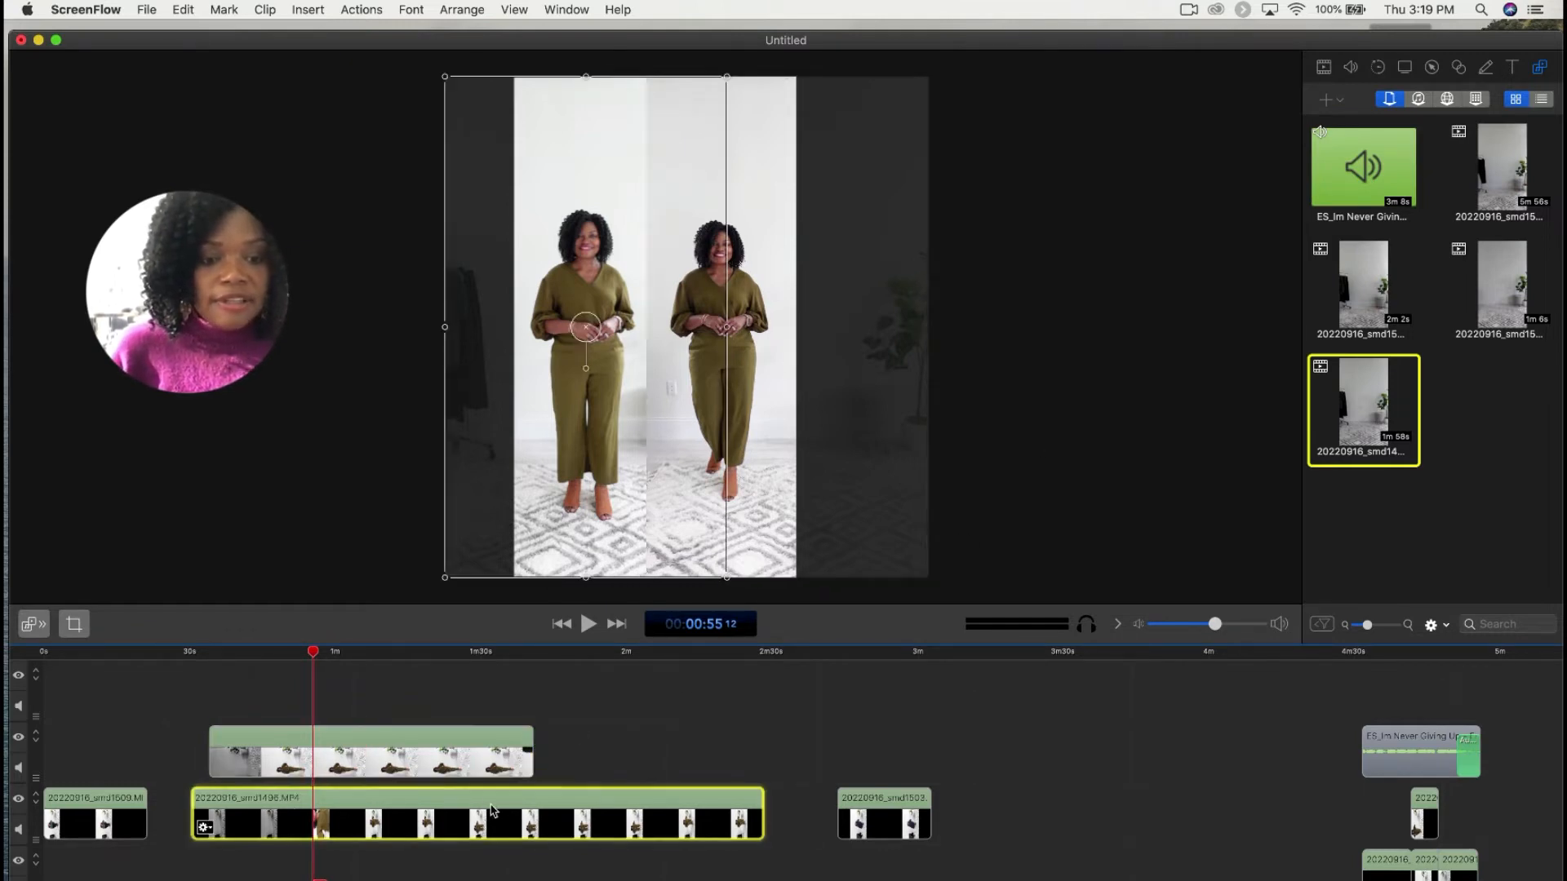
# Step: Split the upper-track olive outfit clip at about 47 seconds and delete the portion before the cut
pyautogui.click(357, 755)
pyautogui.moveTo(314, 655)
pyautogui.mouseDown()
pyautogui.moveTo(272, 656)
pyautogui.moveTo(304, 659)
pyautogui.mouseUp()
pyautogui.moveTo(293, 661)
pyautogui.mouseDown()
pyautogui.moveTo(311, 658)
pyautogui.moveTo(275, 659)
pyautogui.mouseUp()
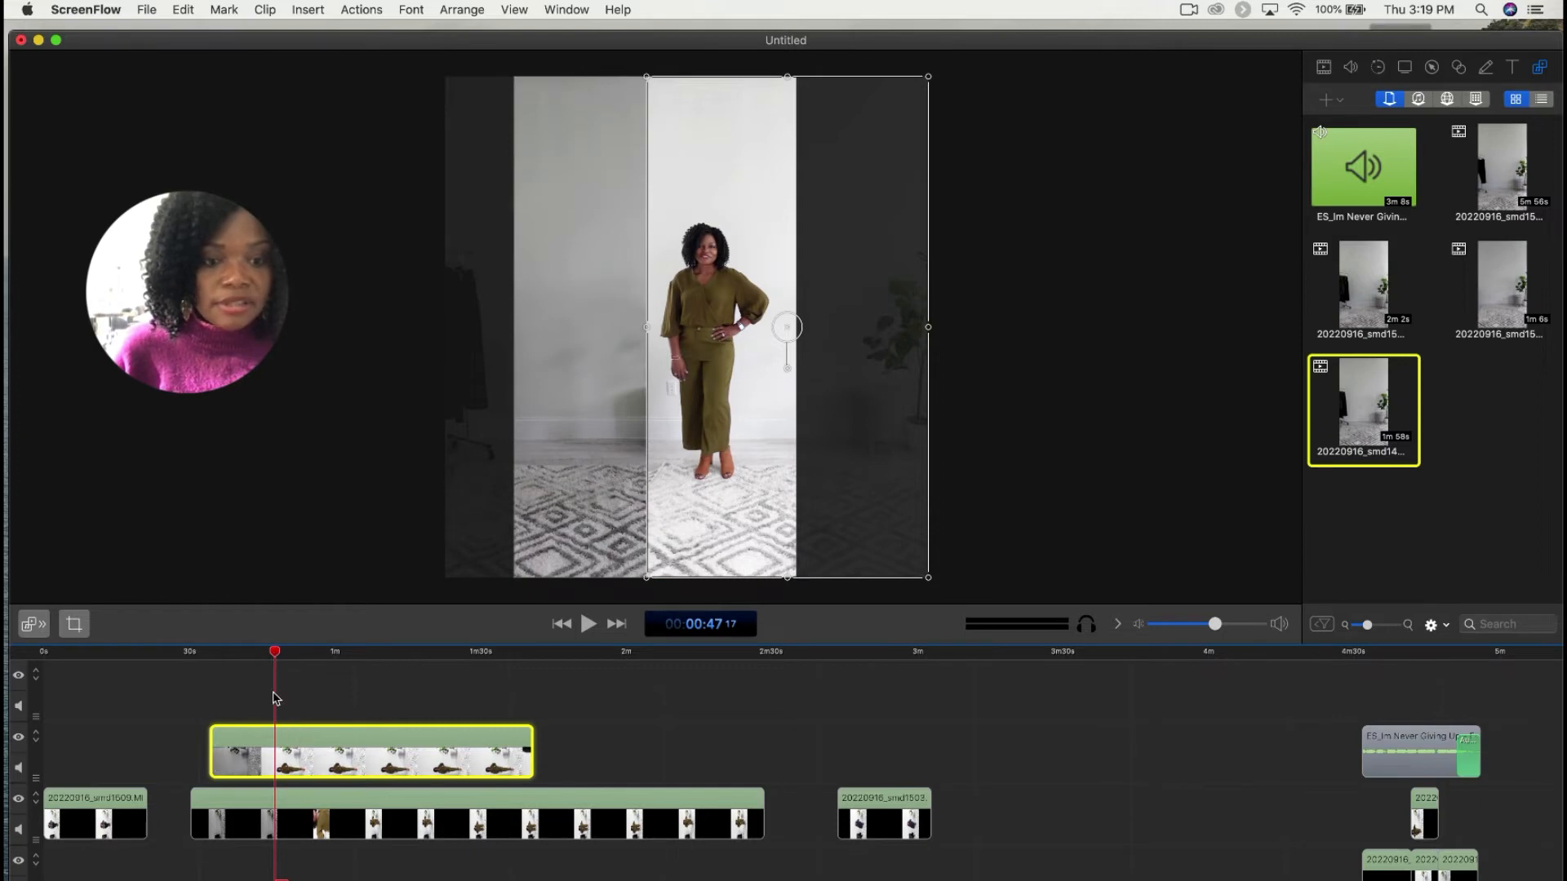
pyautogui.press('t')
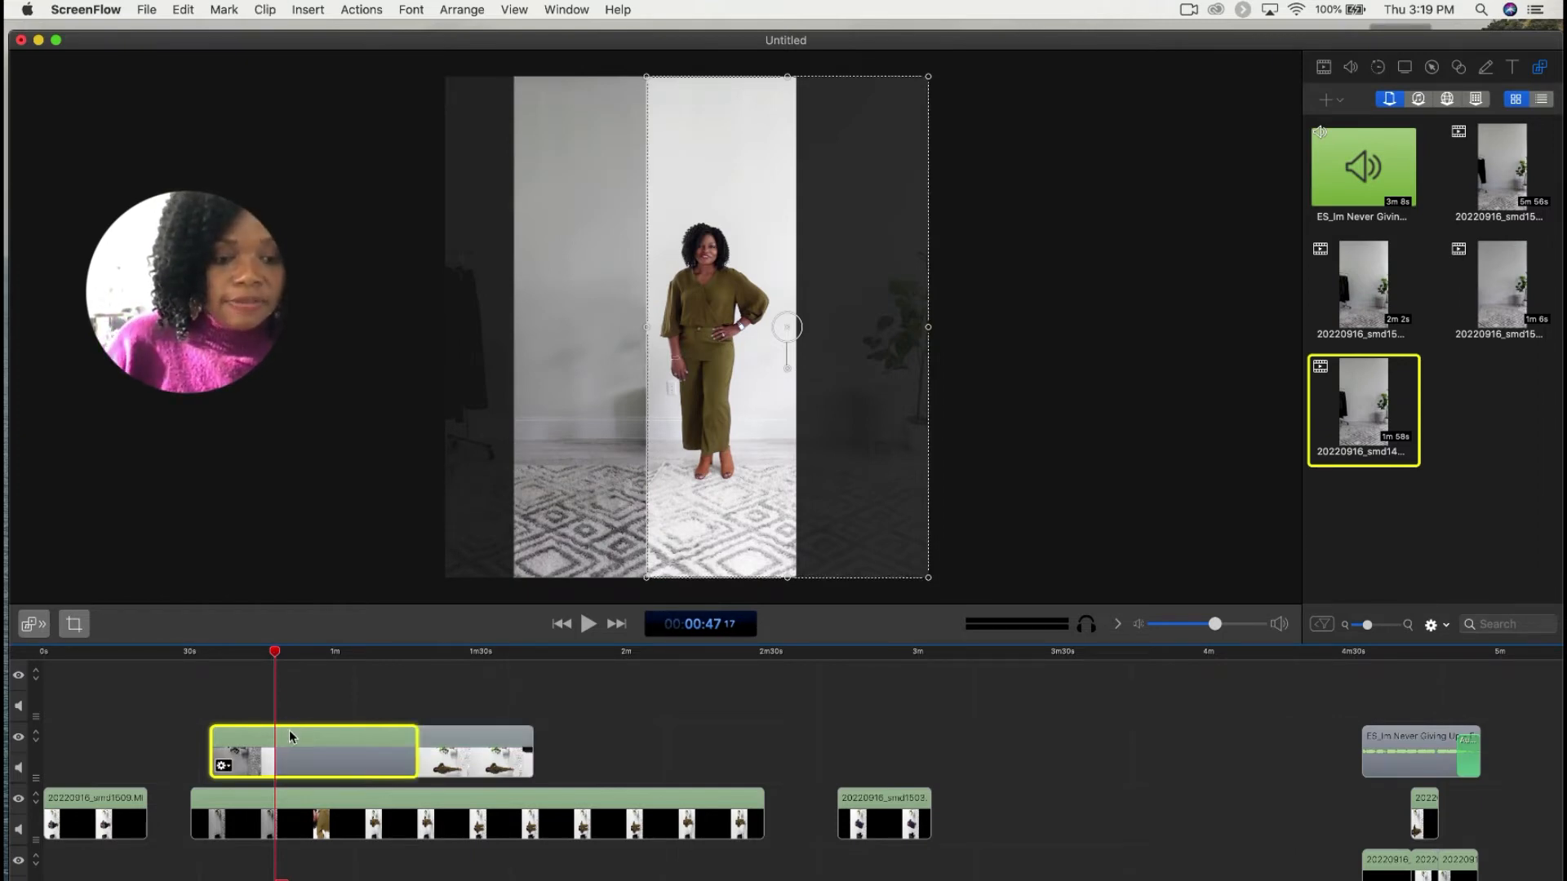
pyautogui.press('Delete')
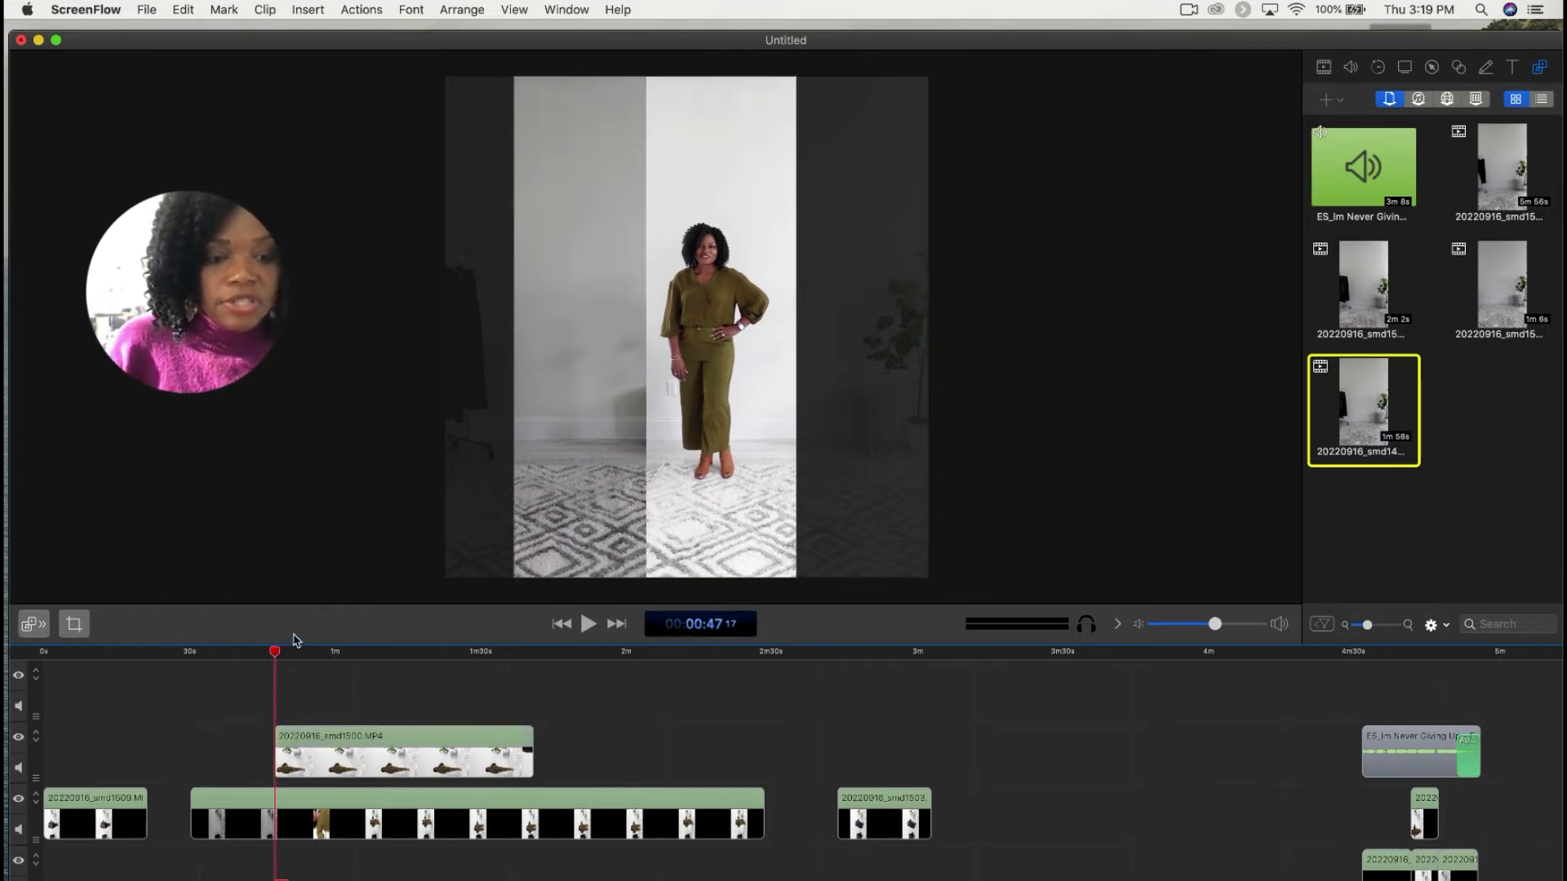
# Step: Split the upper-track olive outfit clip at about 1m 9s and delete the portion after the cut
pyautogui.moveTo(277, 657); pyautogui.dragTo(381, 667)
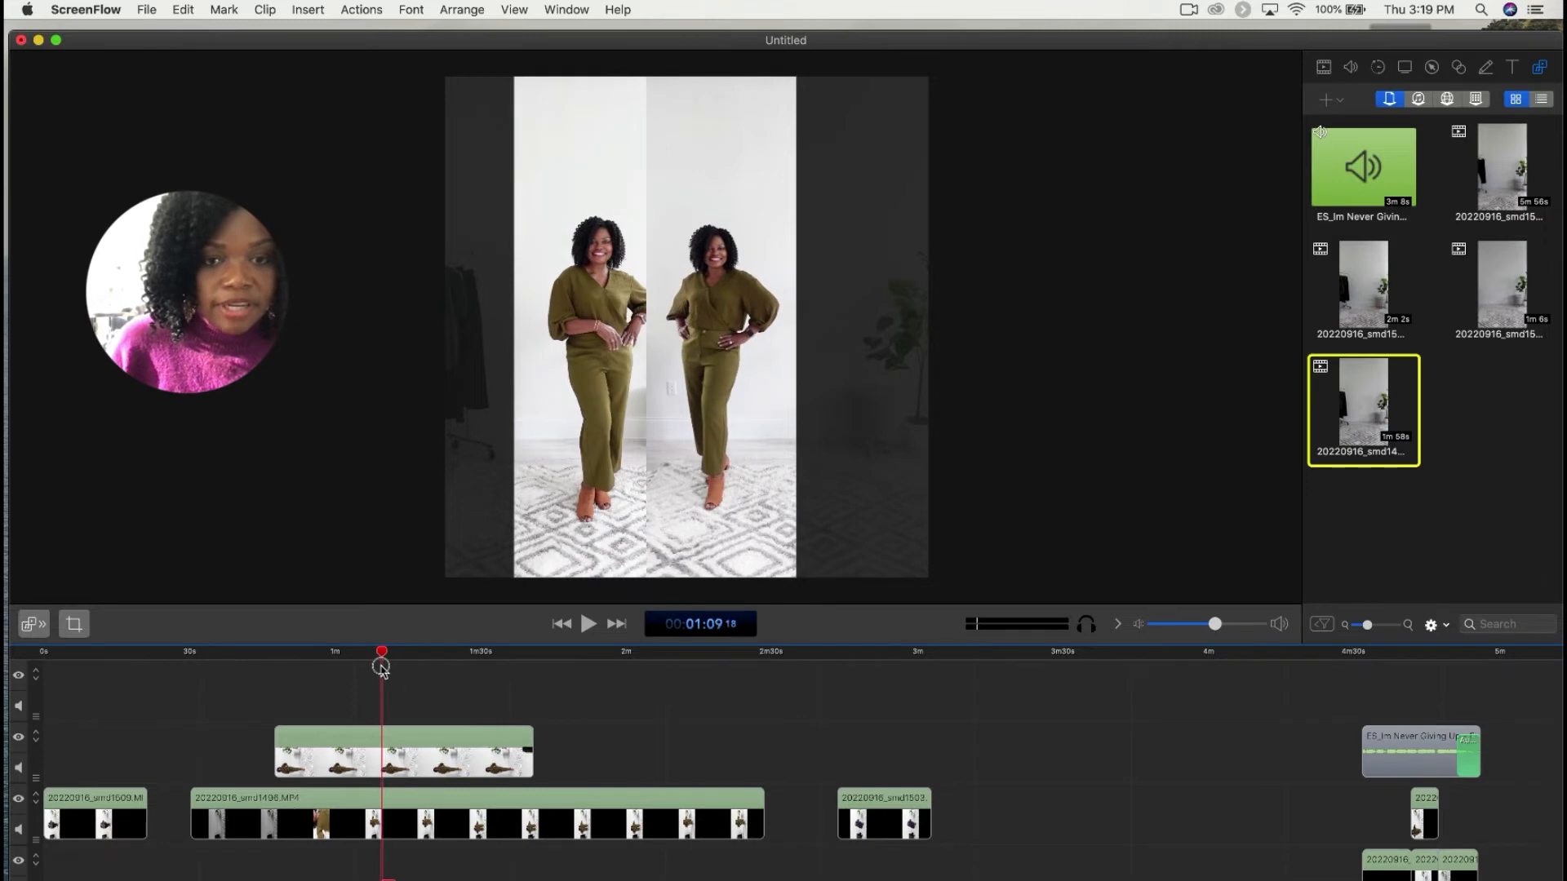
pyautogui.click(382, 764)
pyautogui.press('t')
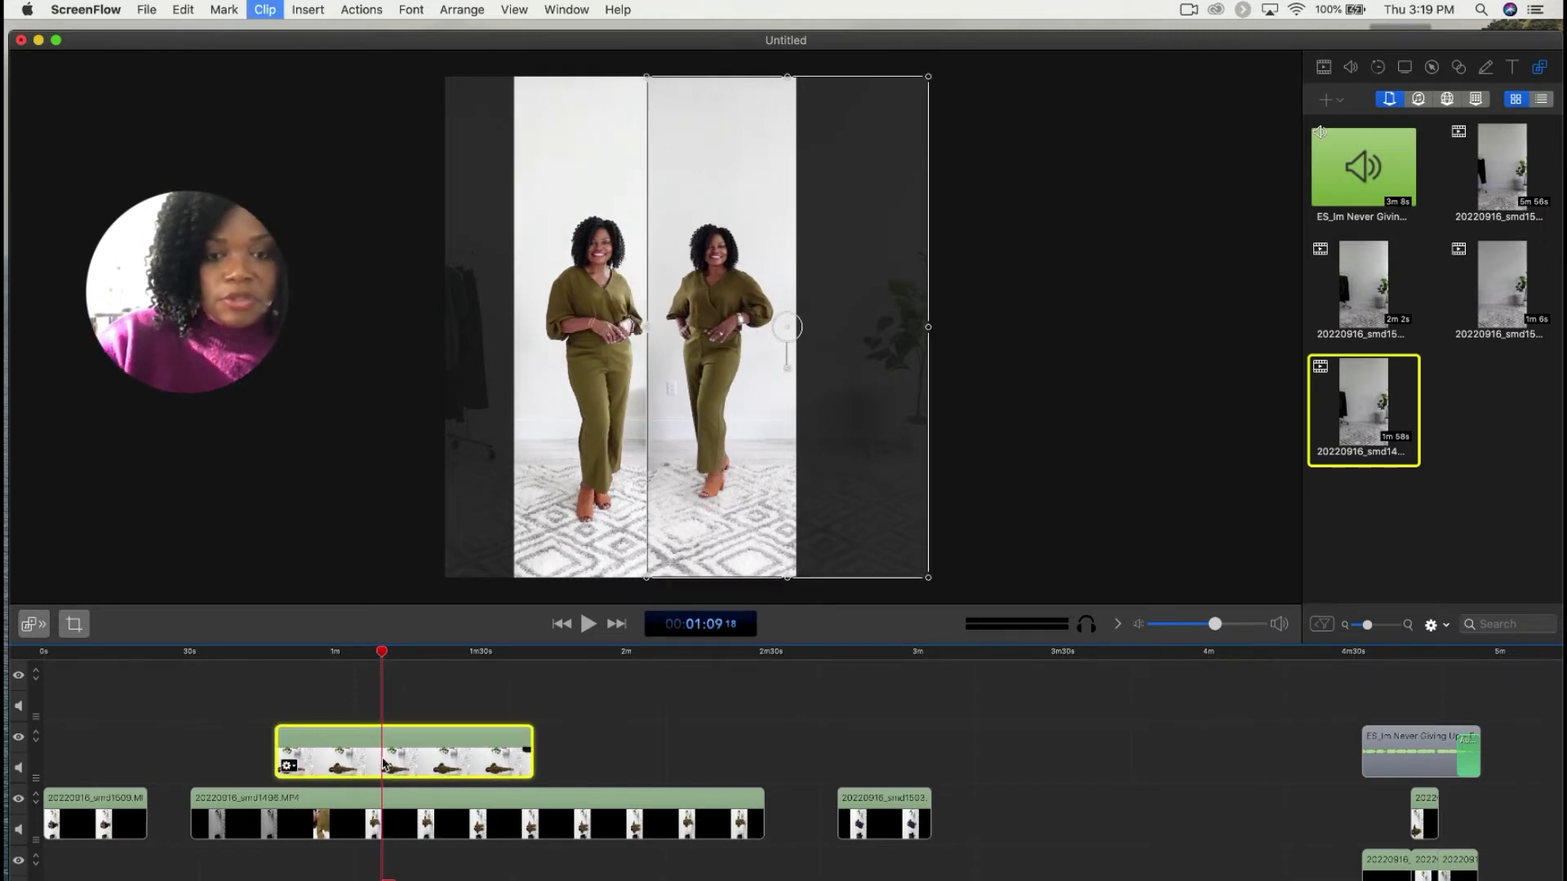
pyautogui.click(467, 760)
pyautogui.press('BackSpace')
# Step: Delete the part of the lower-track olive clip before about 1m 5s and align its start with the upper-track clip at about 47 seconds
pyautogui.click(403, 820)
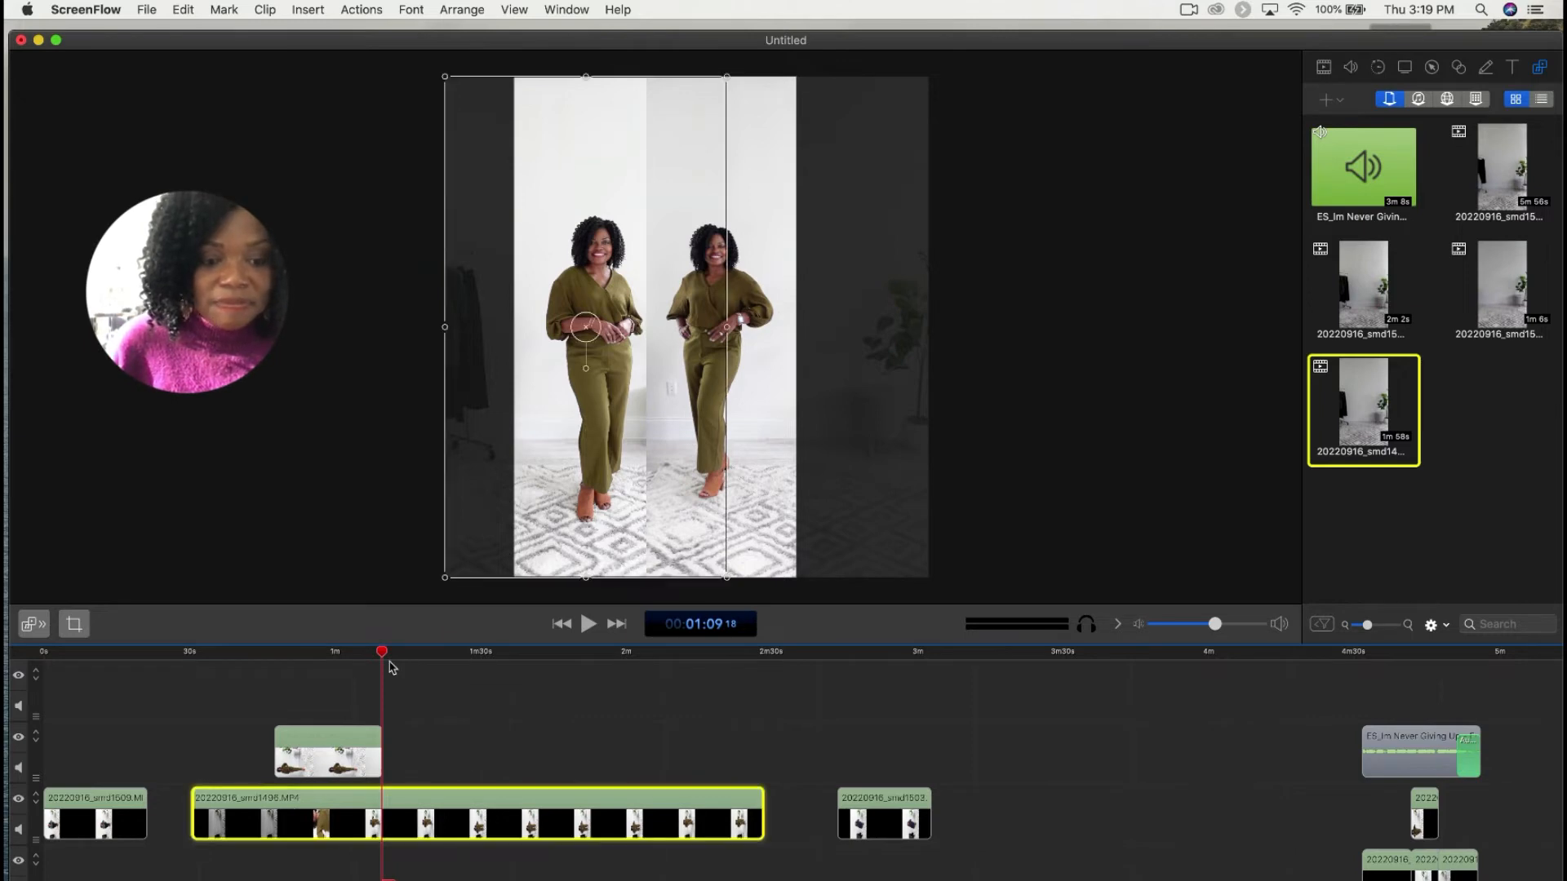
pyautogui.moveTo(382, 653)
pyautogui.mouseDown()
pyautogui.moveTo(276, 647)
pyautogui.moveTo(361, 658)
pyautogui.mouseUp()
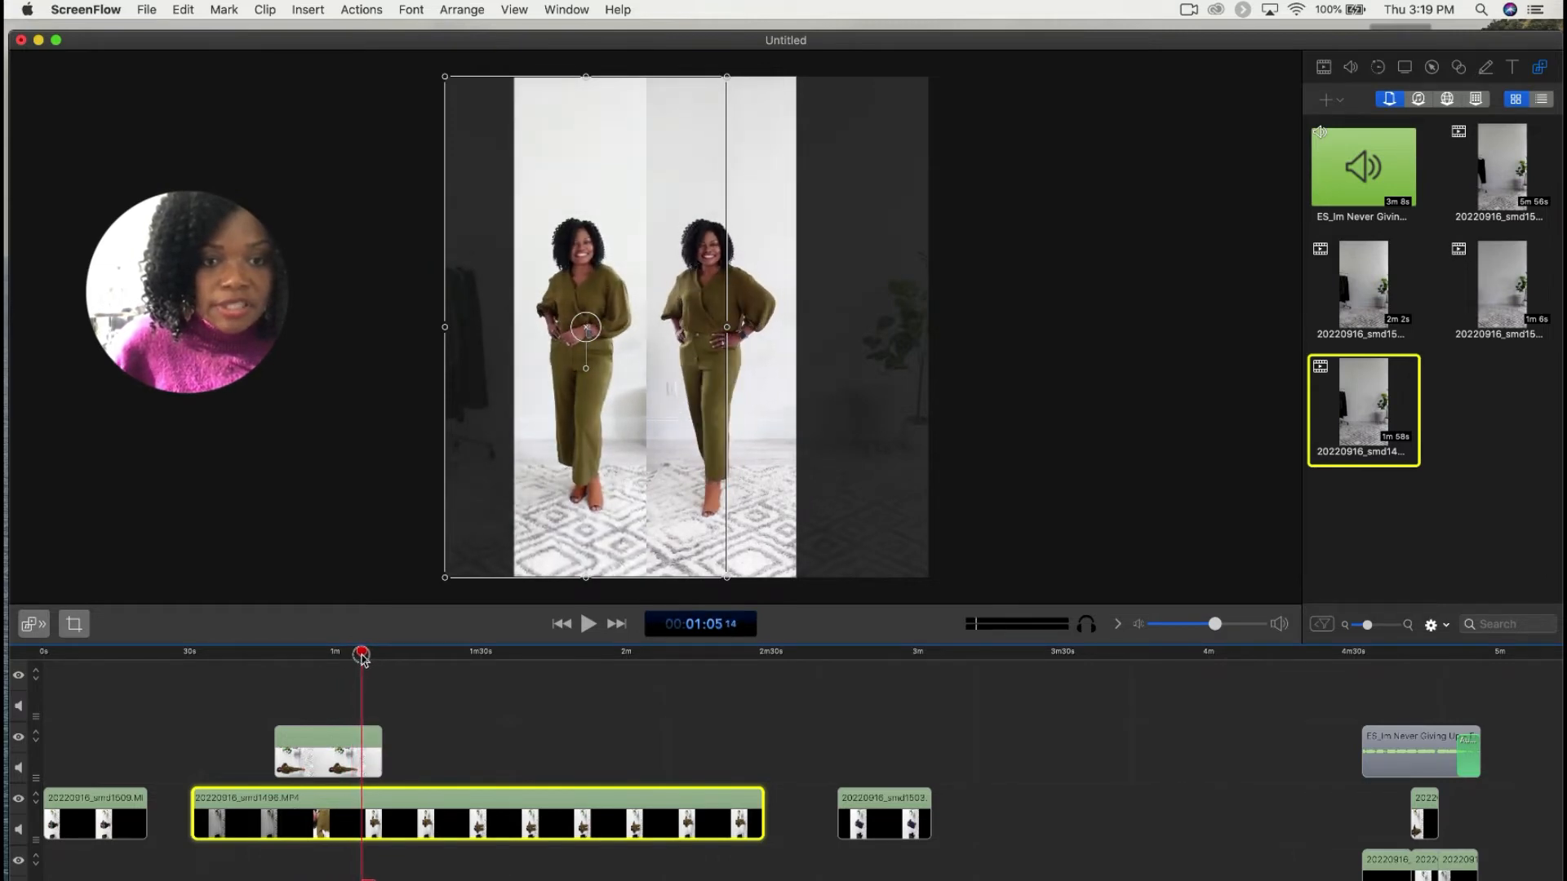
pyautogui.press('t')
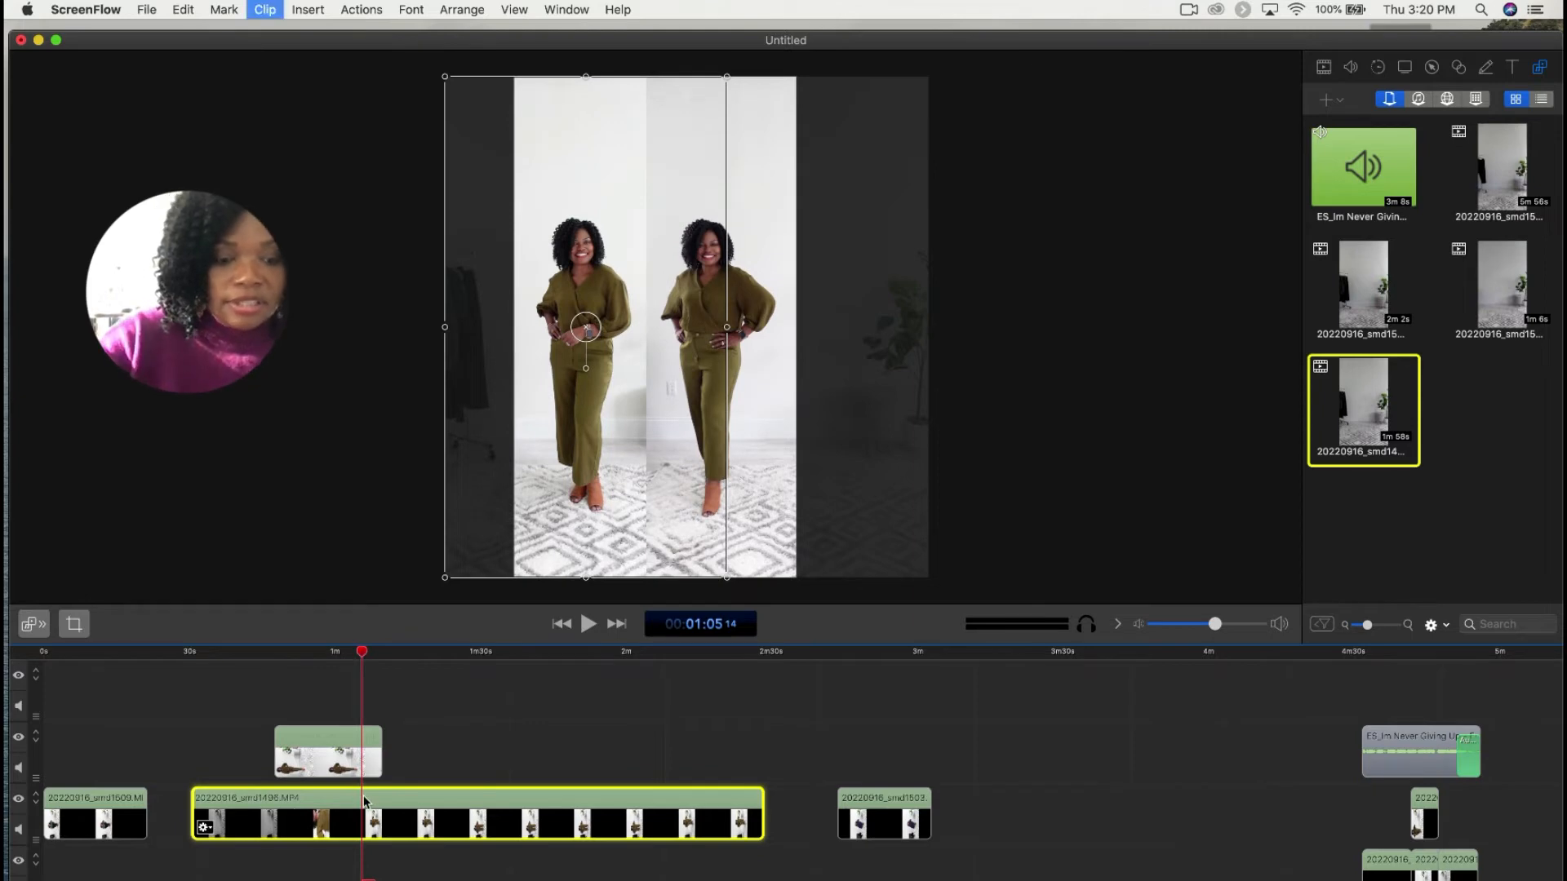
pyautogui.press('Delete')
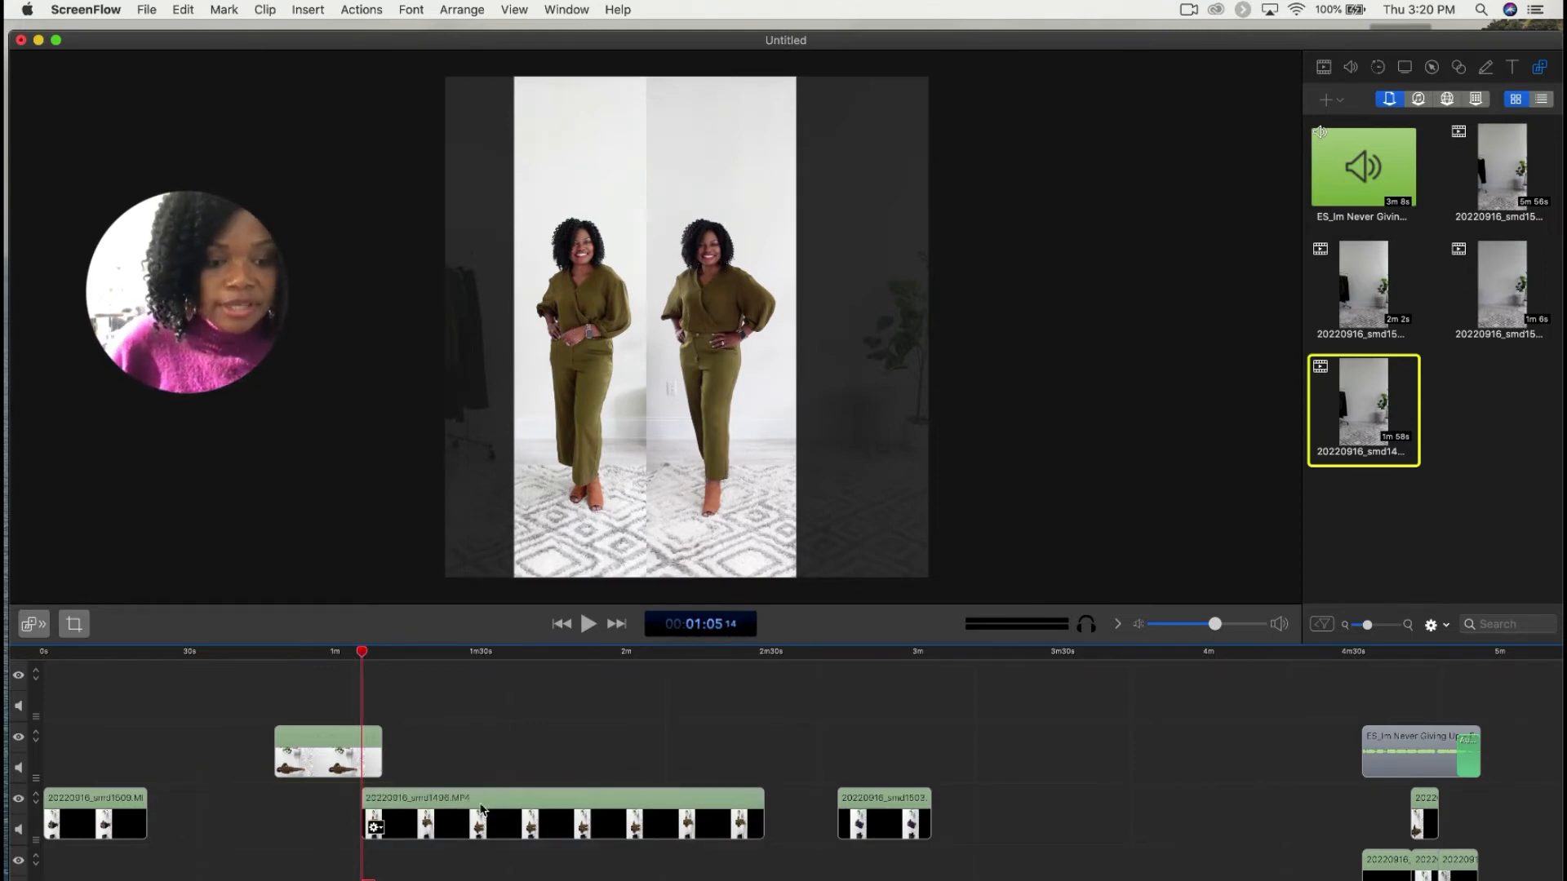
pyautogui.moveTo(487, 814); pyautogui.dragTo(403, 808)
# Step: Split the lower-track olive outfit clip at 1m 4s and delete the portion after the cut
pyautogui.moveTo(360, 652)
pyautogui.mouseDown()
pyautogui.moveTo(278, 658)
pyautogui.moveTo(354, 671)
pyautogui.mouseUp()
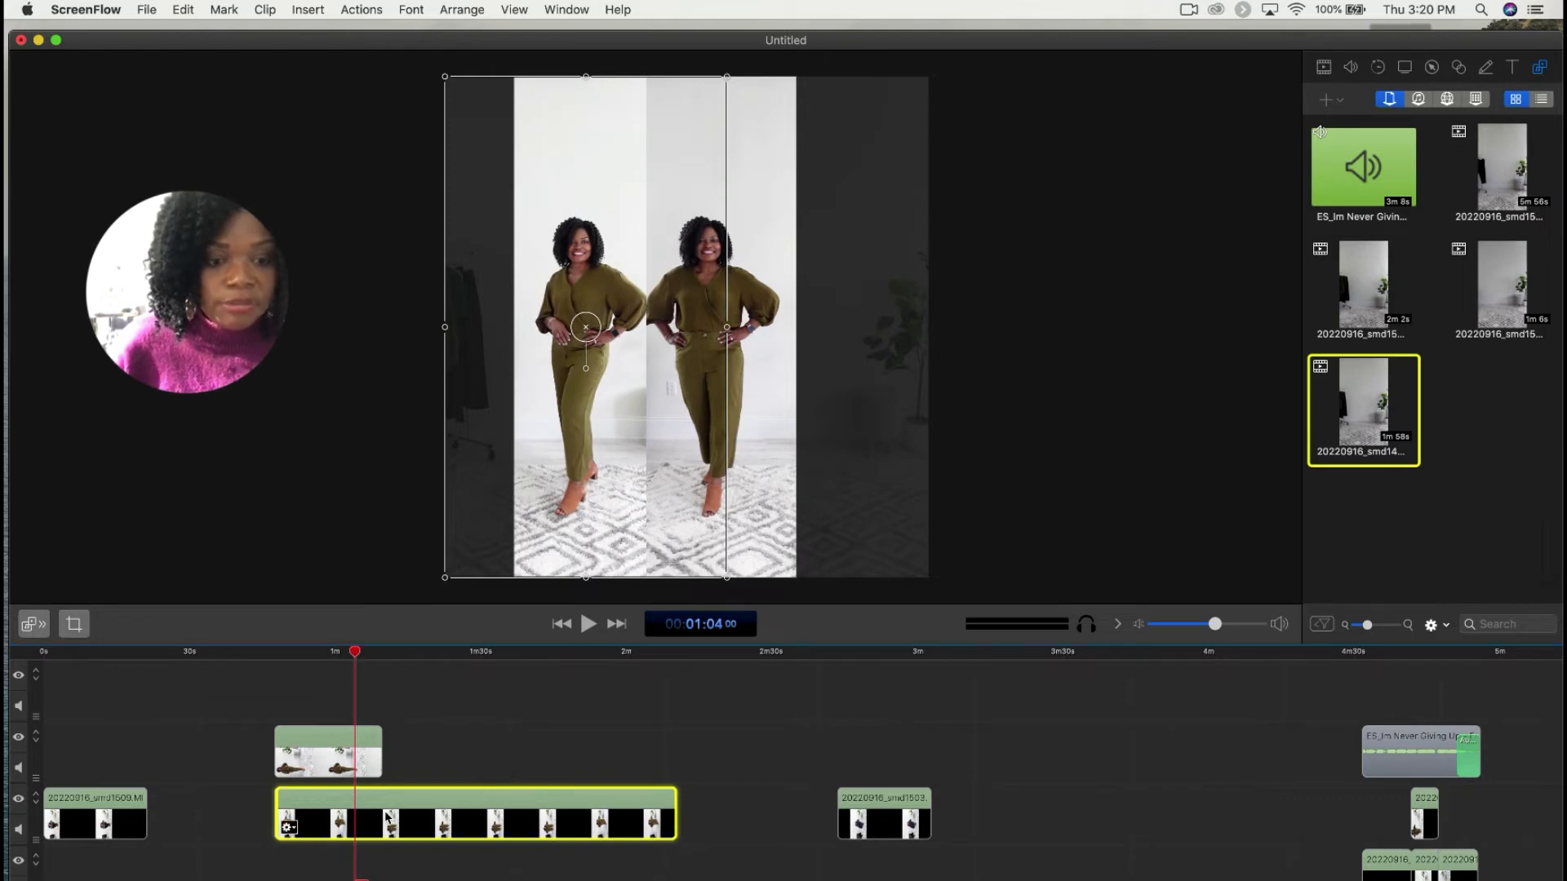
pyautogui.press('t')
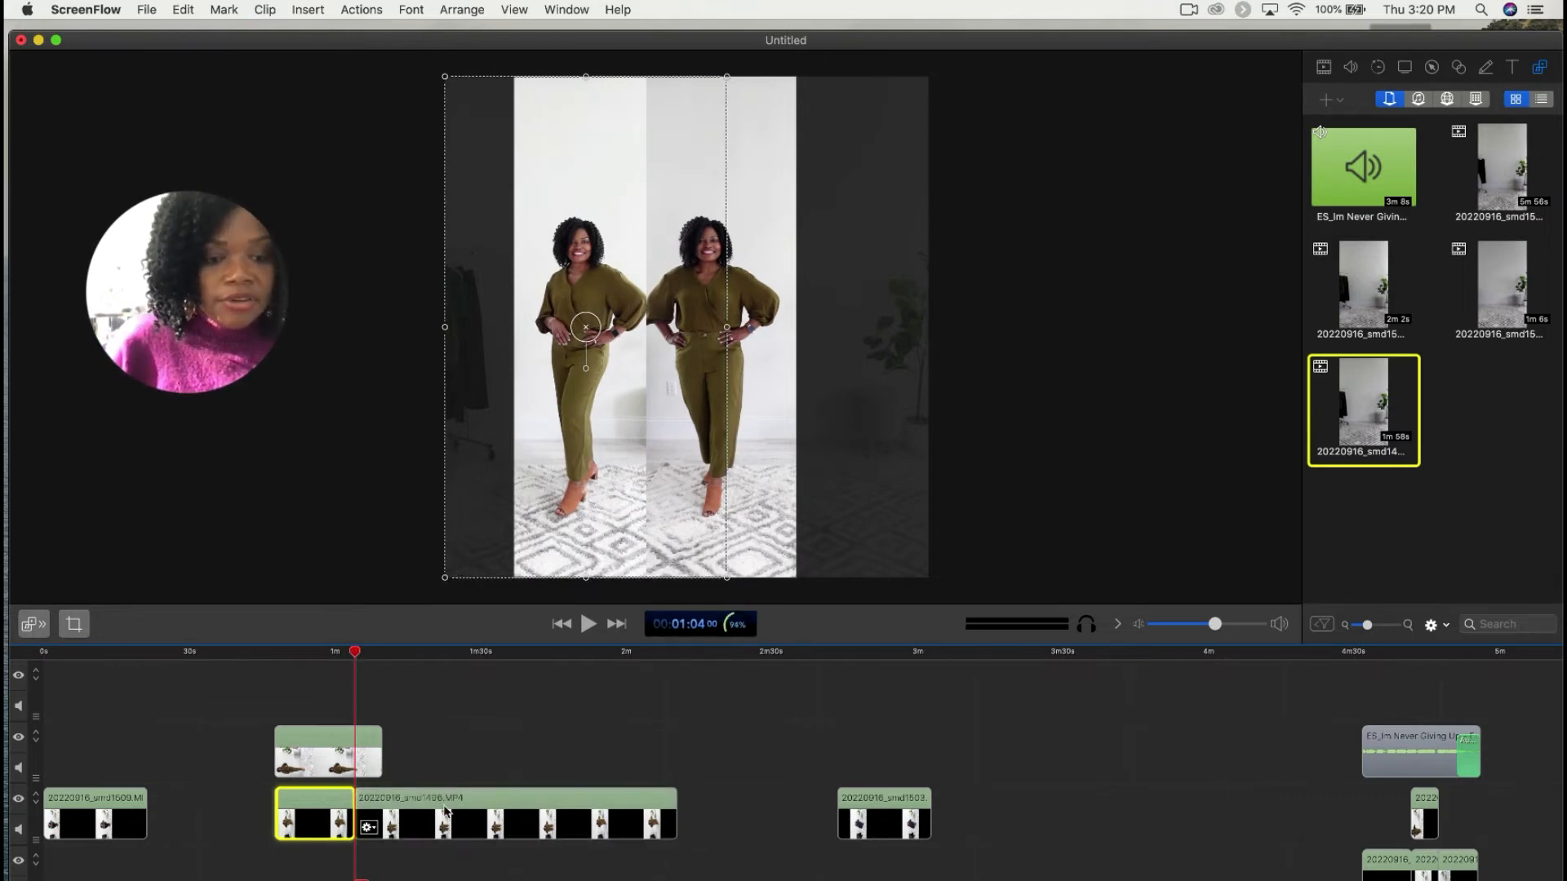
pyautogui.press('Delete')
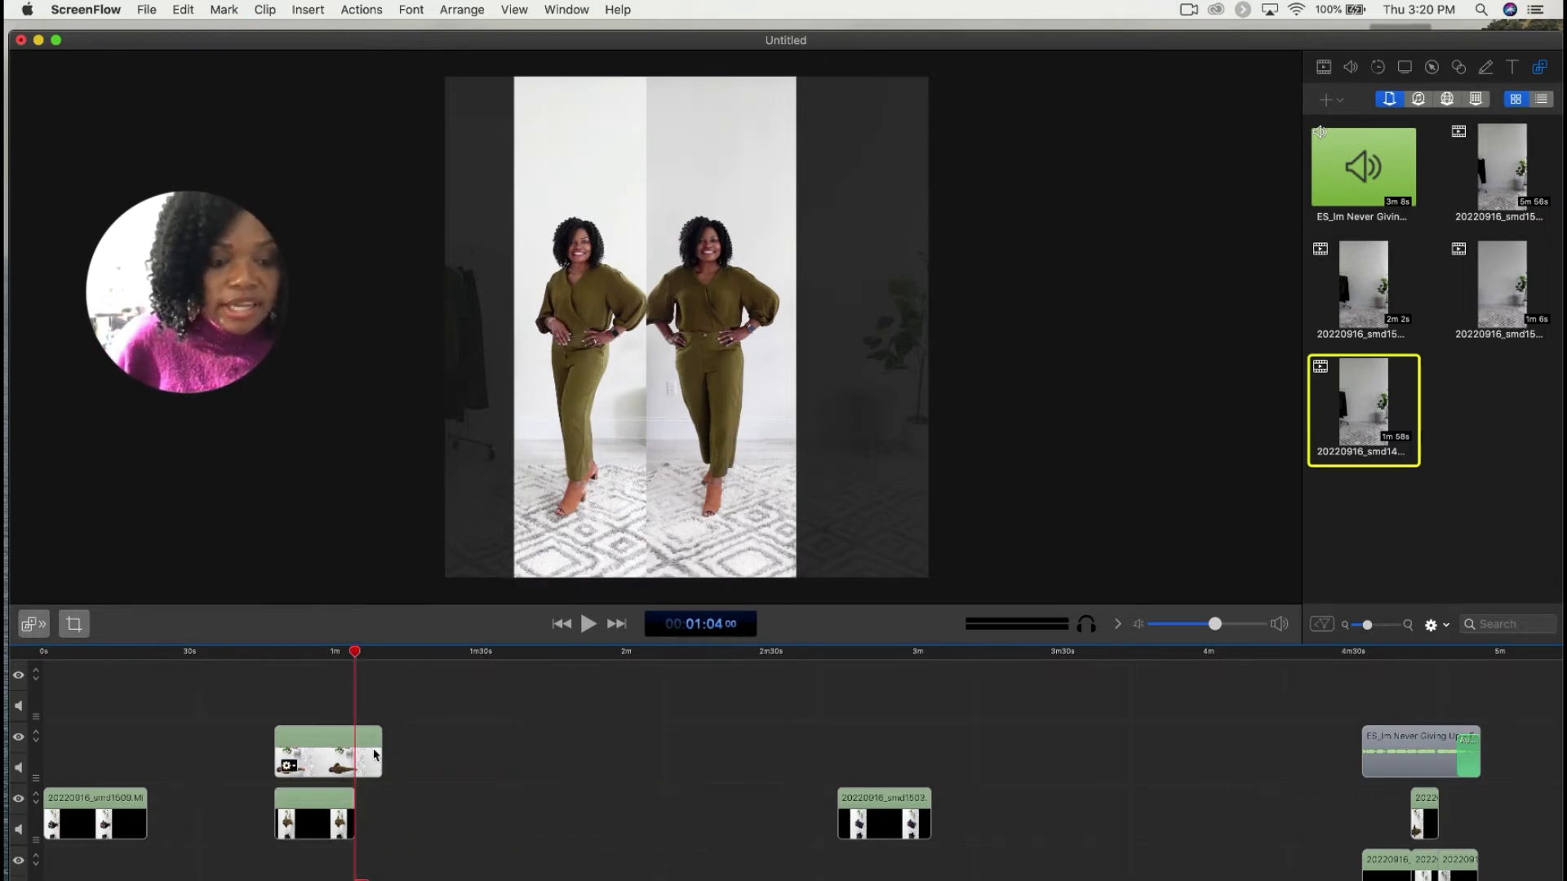
# Step: Split the upper-track olive clip at 1m 4s, level with the lower clip's end, and delete the leftover piece
pyautogui.click(354, 753)
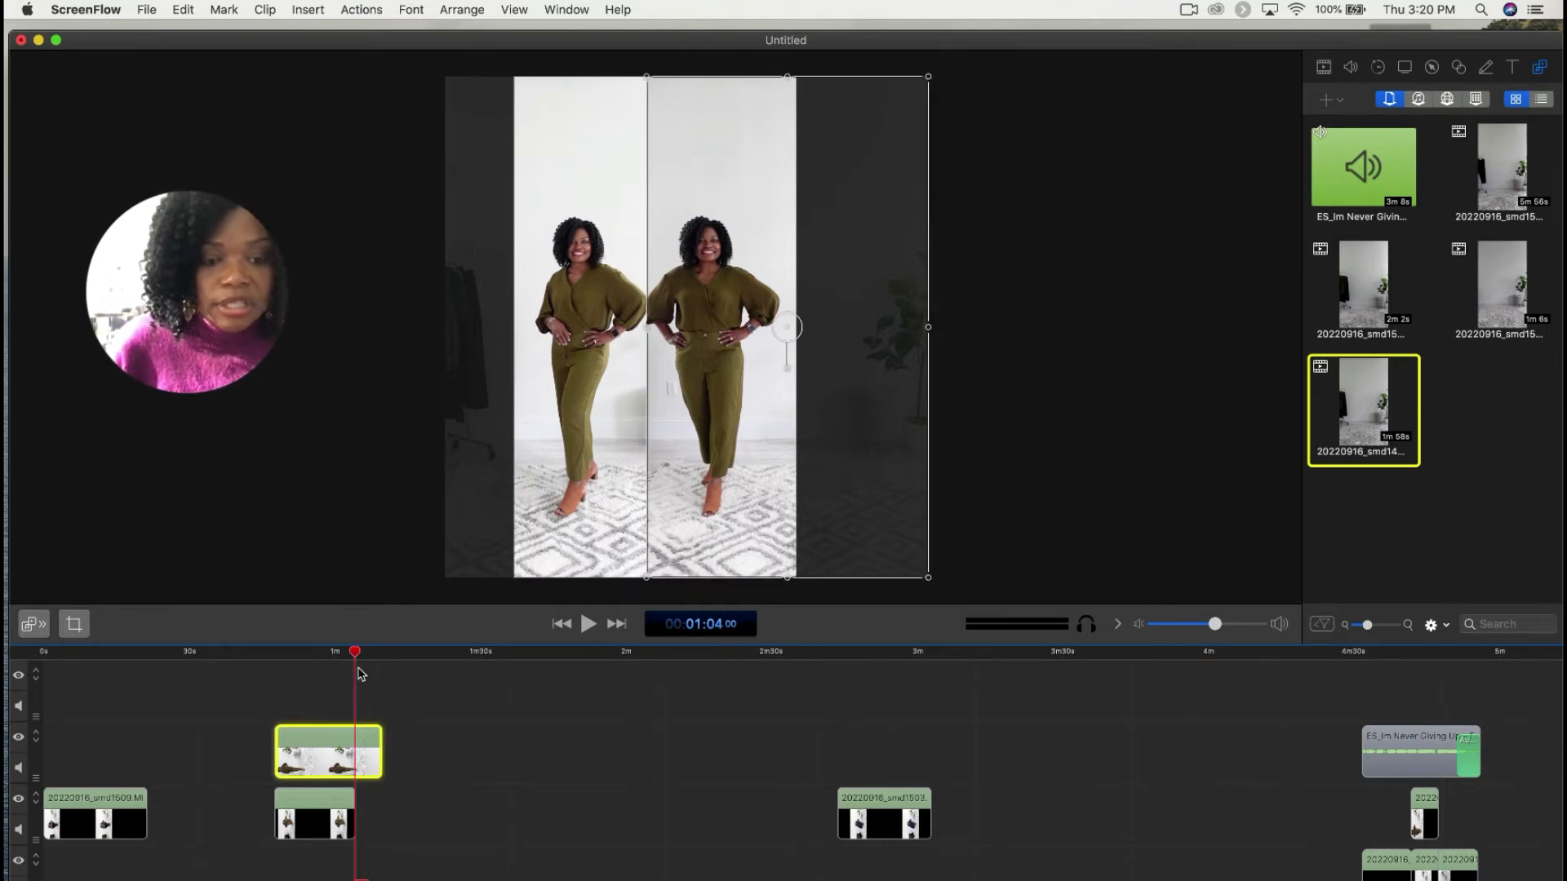
pyautogui.moveTo(355, 652)
pyautogui.mouseDown()
pyautogui.moveTo(379, 652)
pyautogui.moveTo(357, 656)
pyautogui.mouseUp()
pyautogui.press('t')
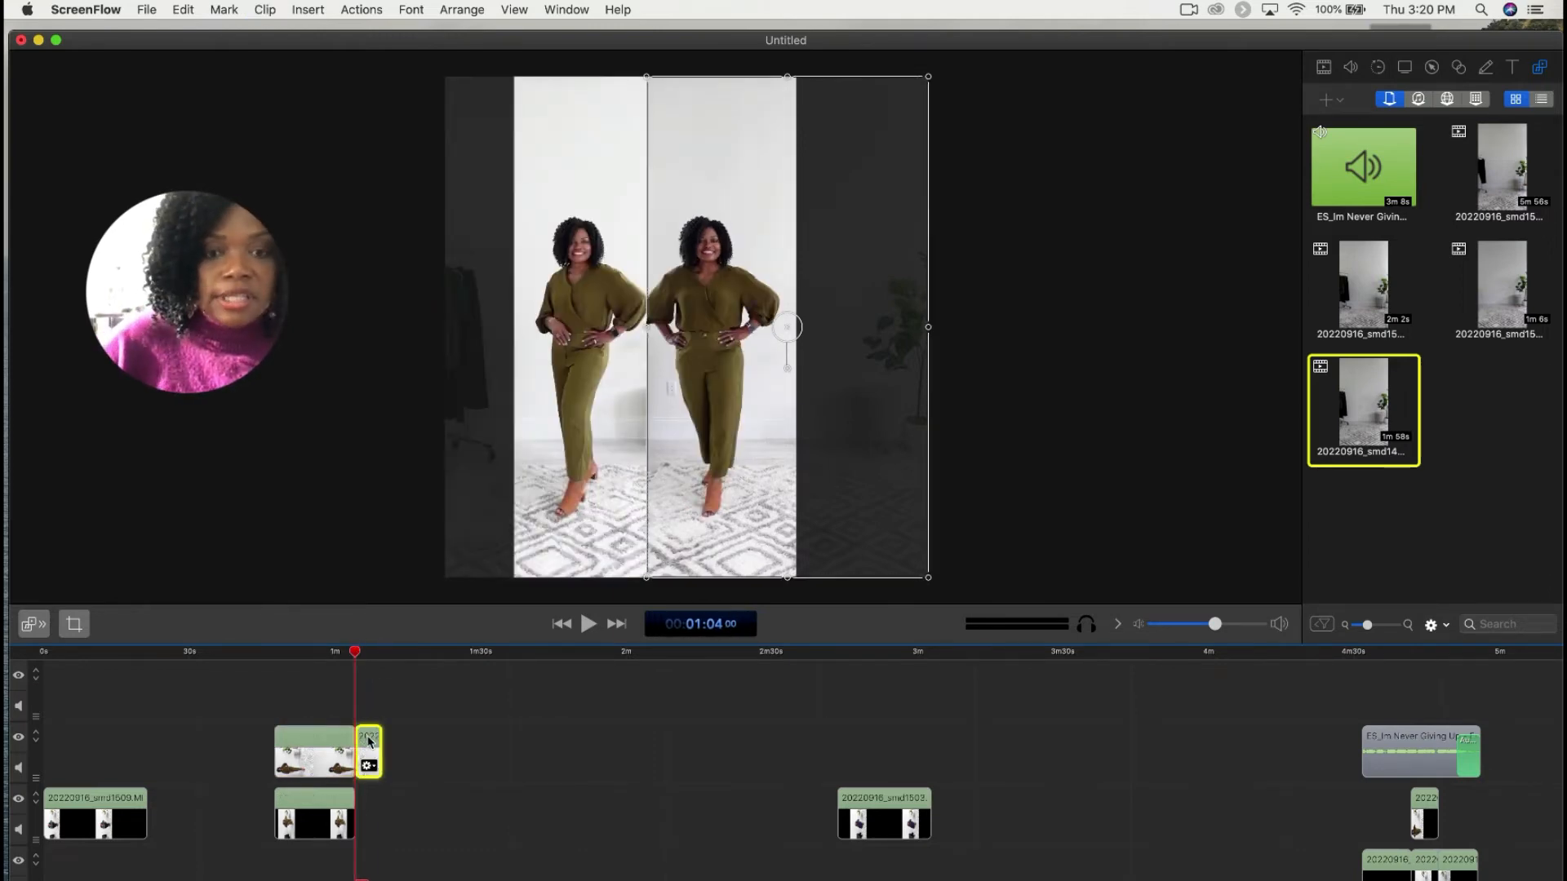
pyautogui.press('Delete')
# Step: Move both olive split-screen clips together to directly follow the first clip, and place the remaining lower-track clip right after them
pyautogui.moveTo(271, 707); pyautogui.dragTo(343, 852)
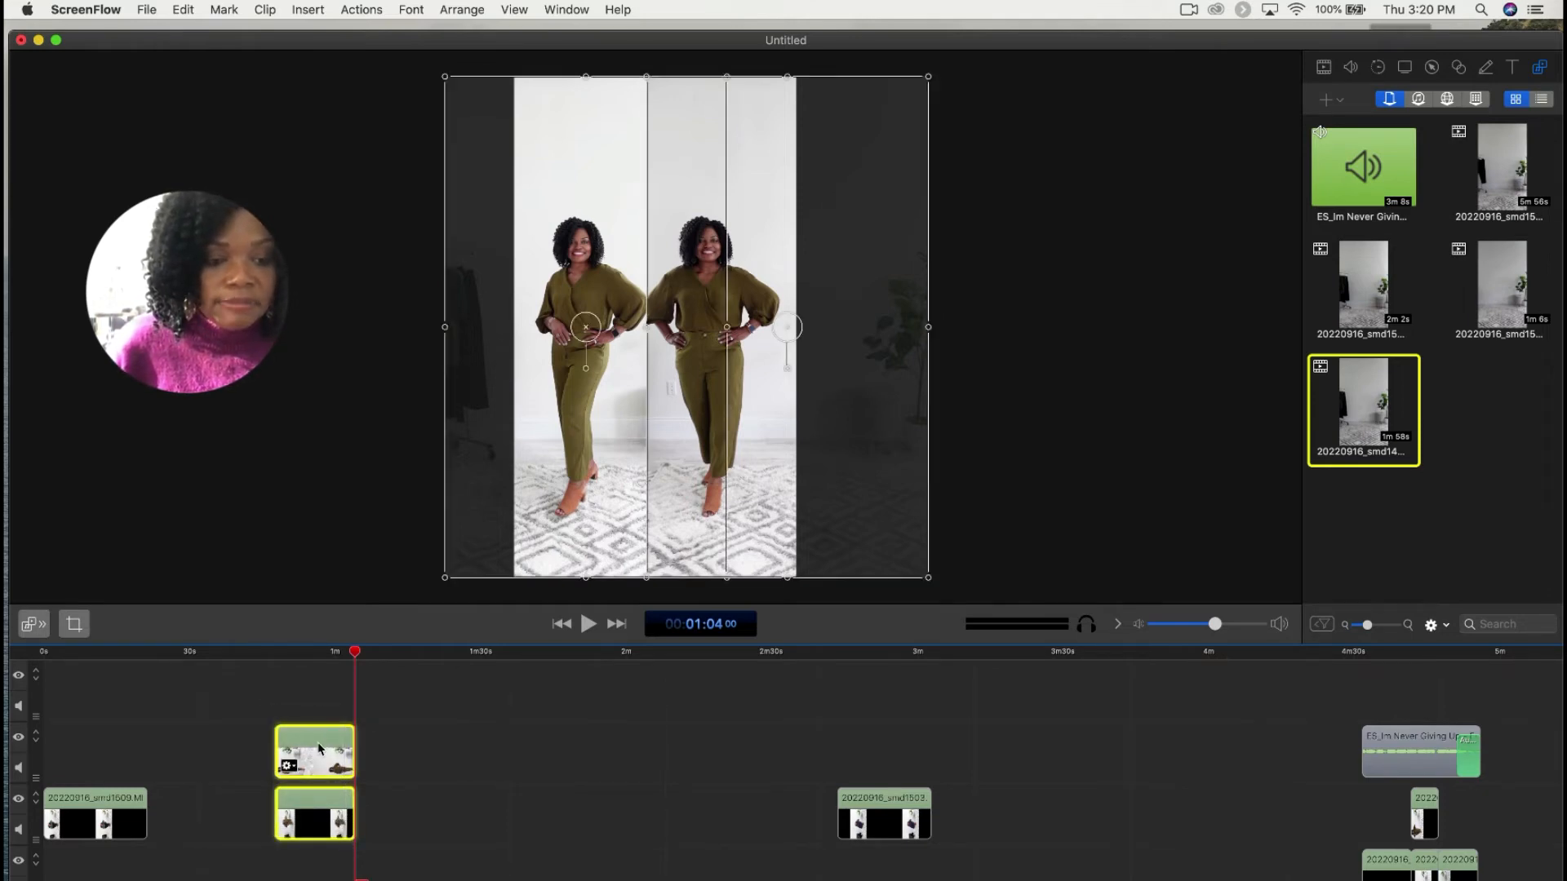
pyautogui.moveTo(321, 751); pyautogui.dragTo(193, 741)
pyautogui.click(431, 782)
pyautogui.moveTo(357, 659); pyautogui.dragTo(173, 663)
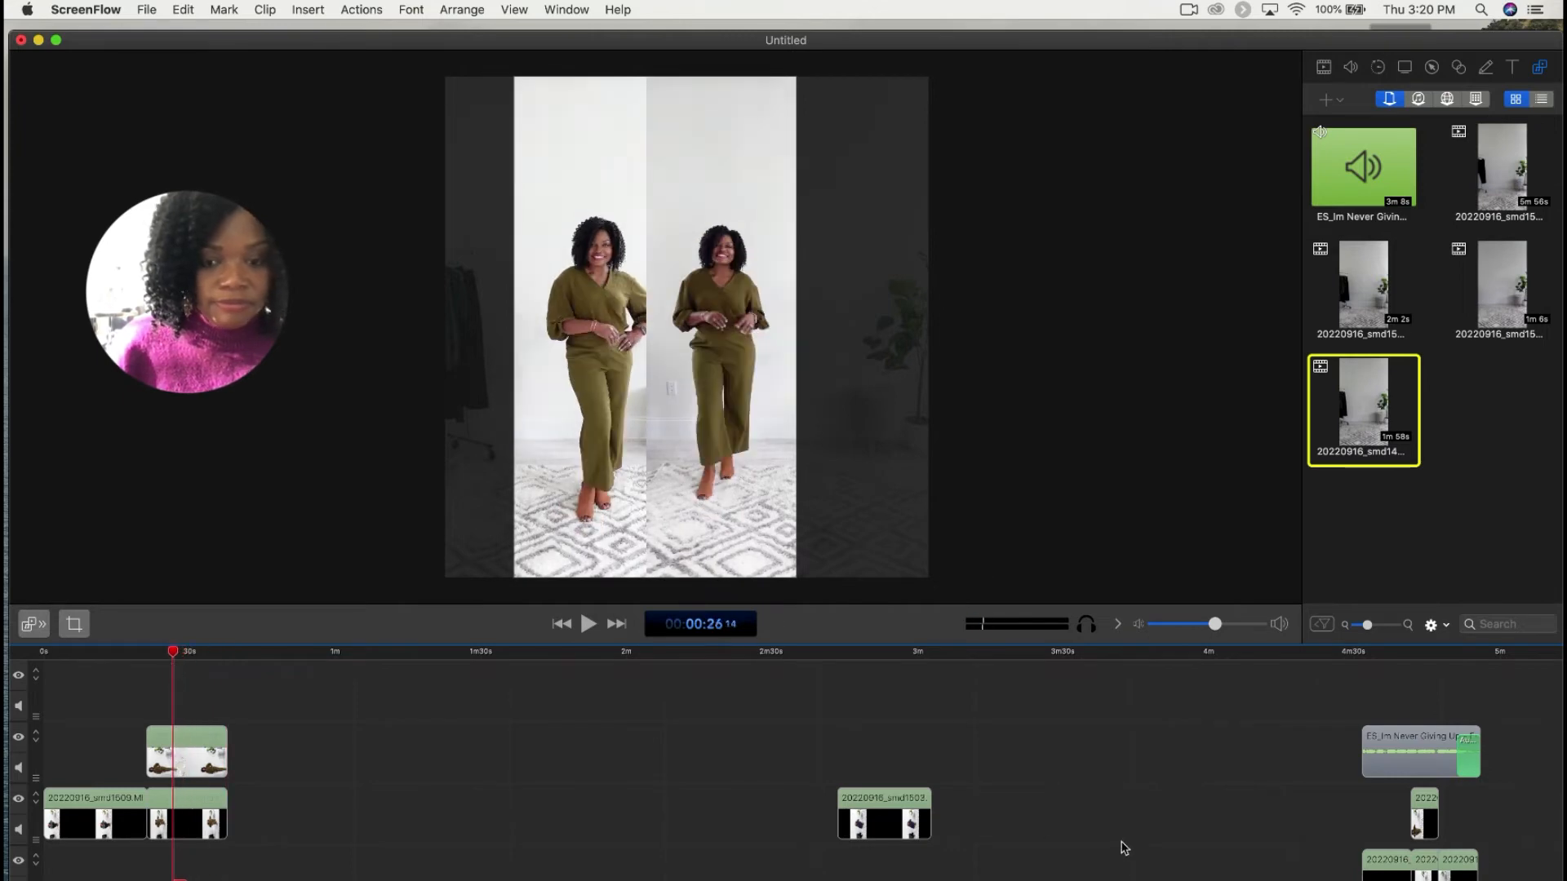
pyautogui.moveTo(904, 810); pyautogui.dragTo(288, 808)
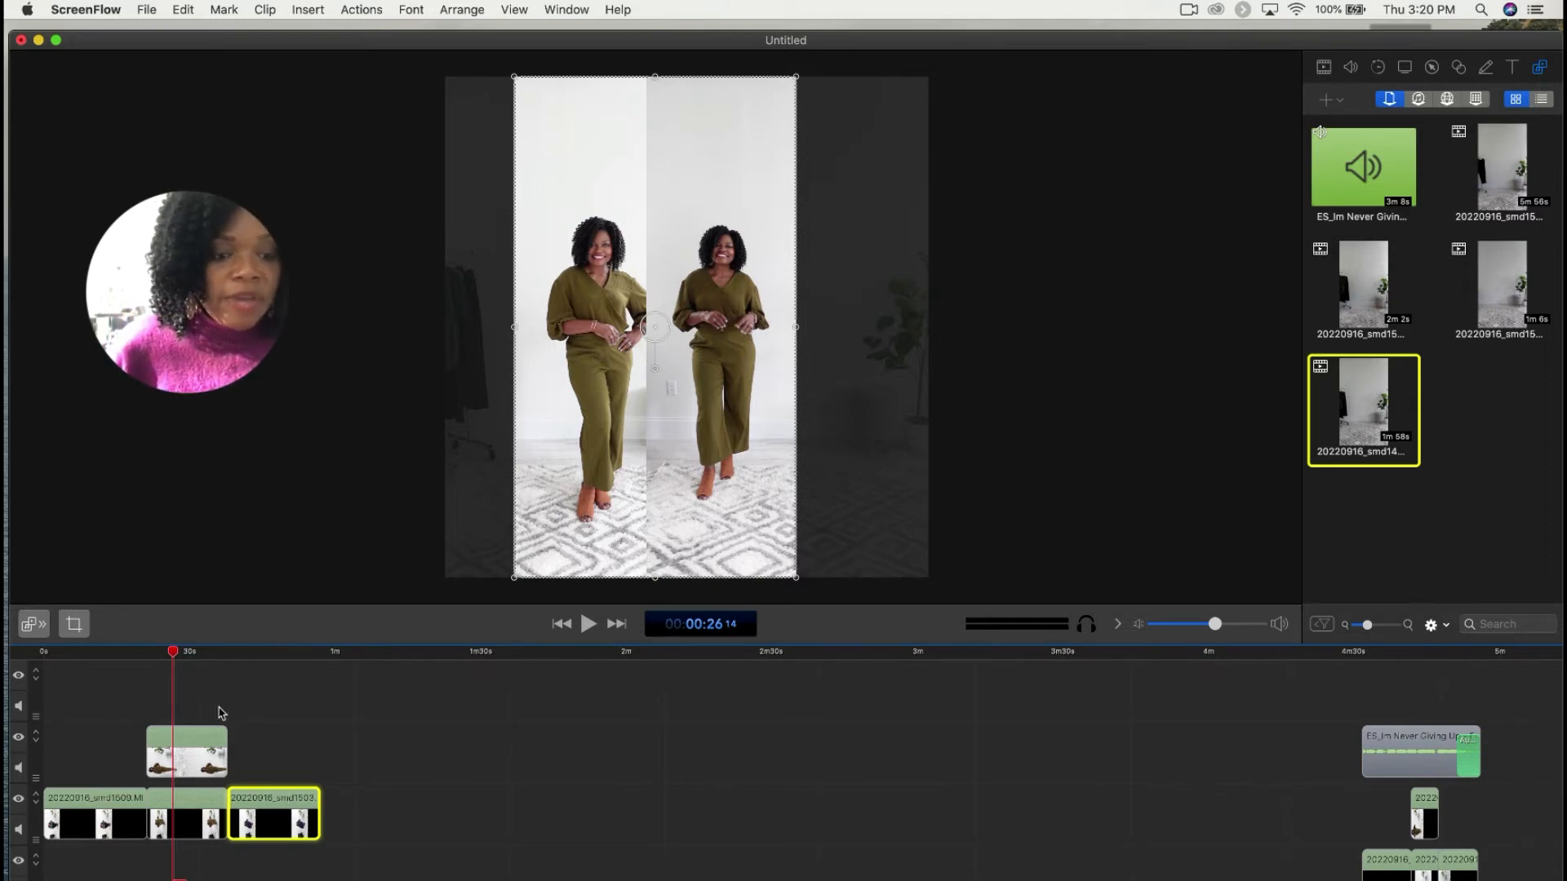
pyautogui.click(372, 783)
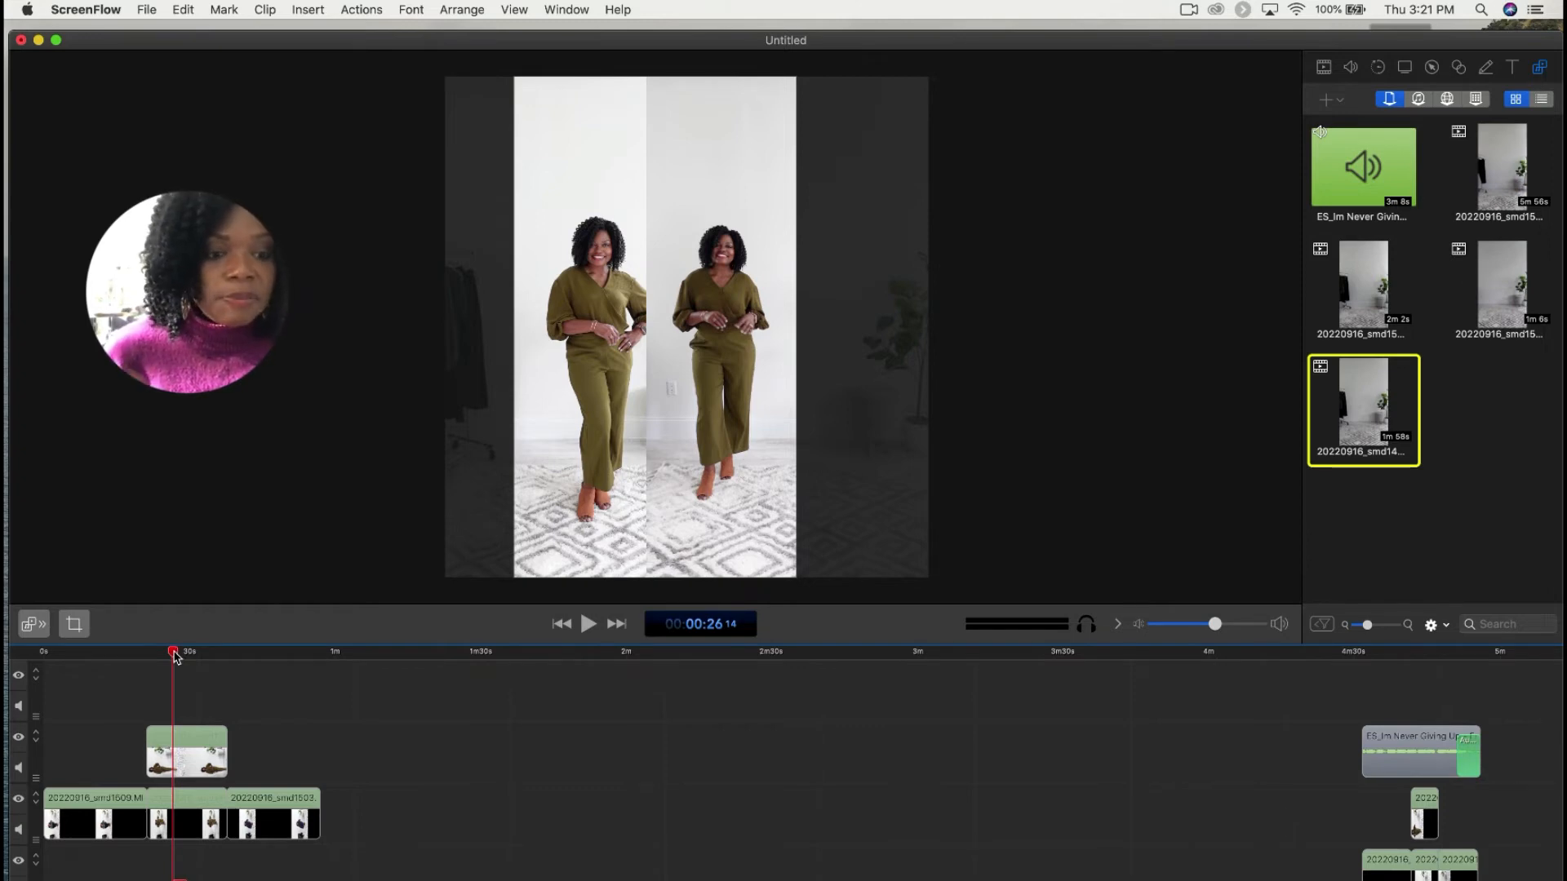
# Step: Increase the playback speed of the opening black suit clip in the Clip Inspector and preview it from the start of the timeline
pyautogui.moveTo(174, 656); pyautogui.dragTo(35, 661)
pyautogui.moveTo(114, 806)
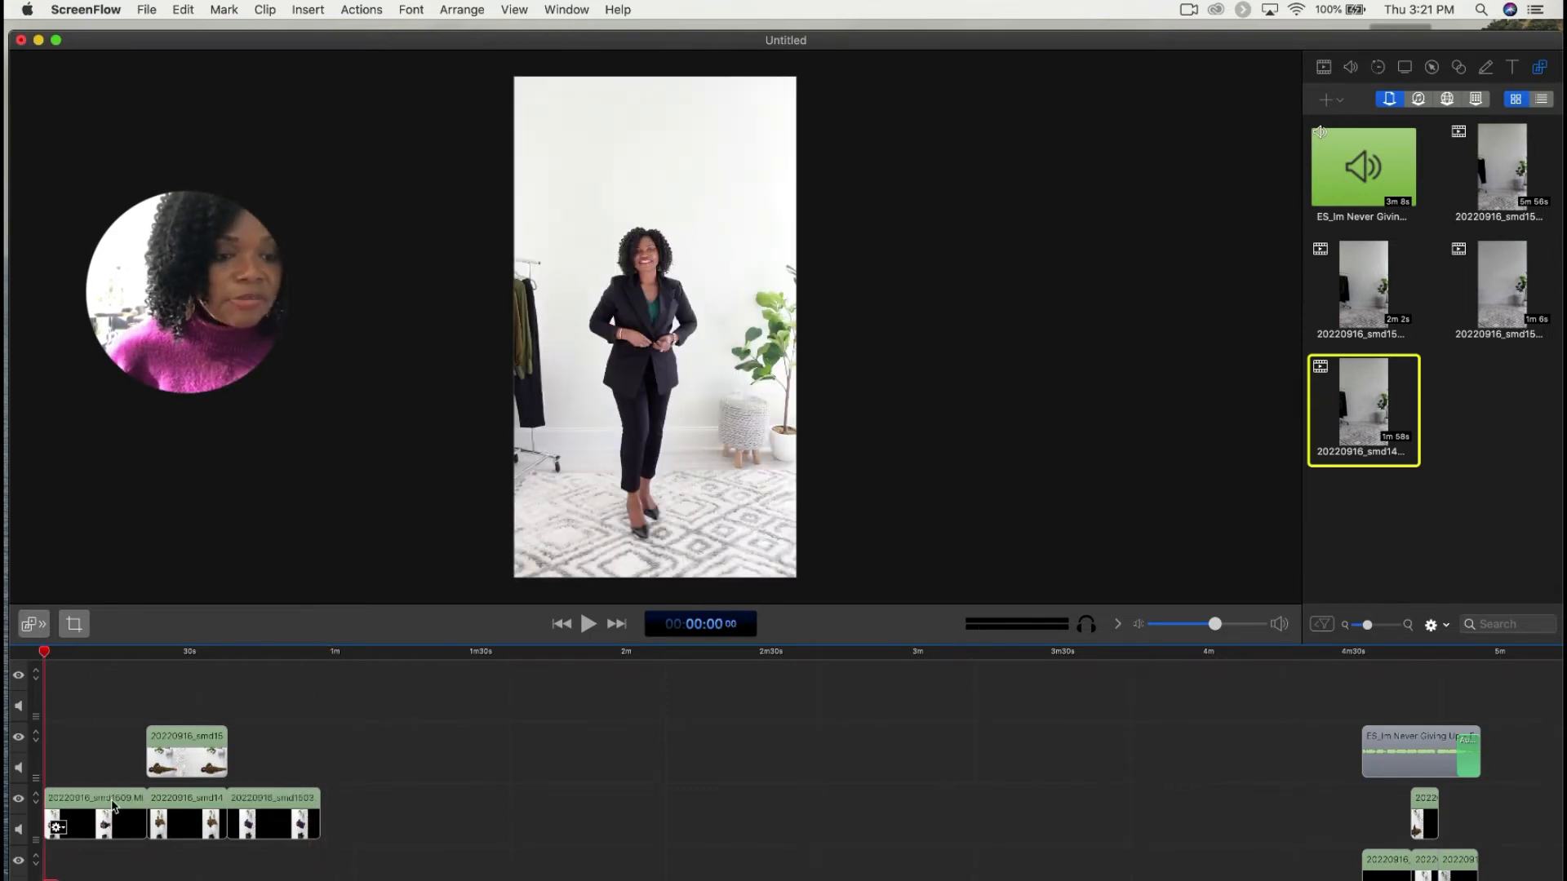
pyautogui.click(88, 816)
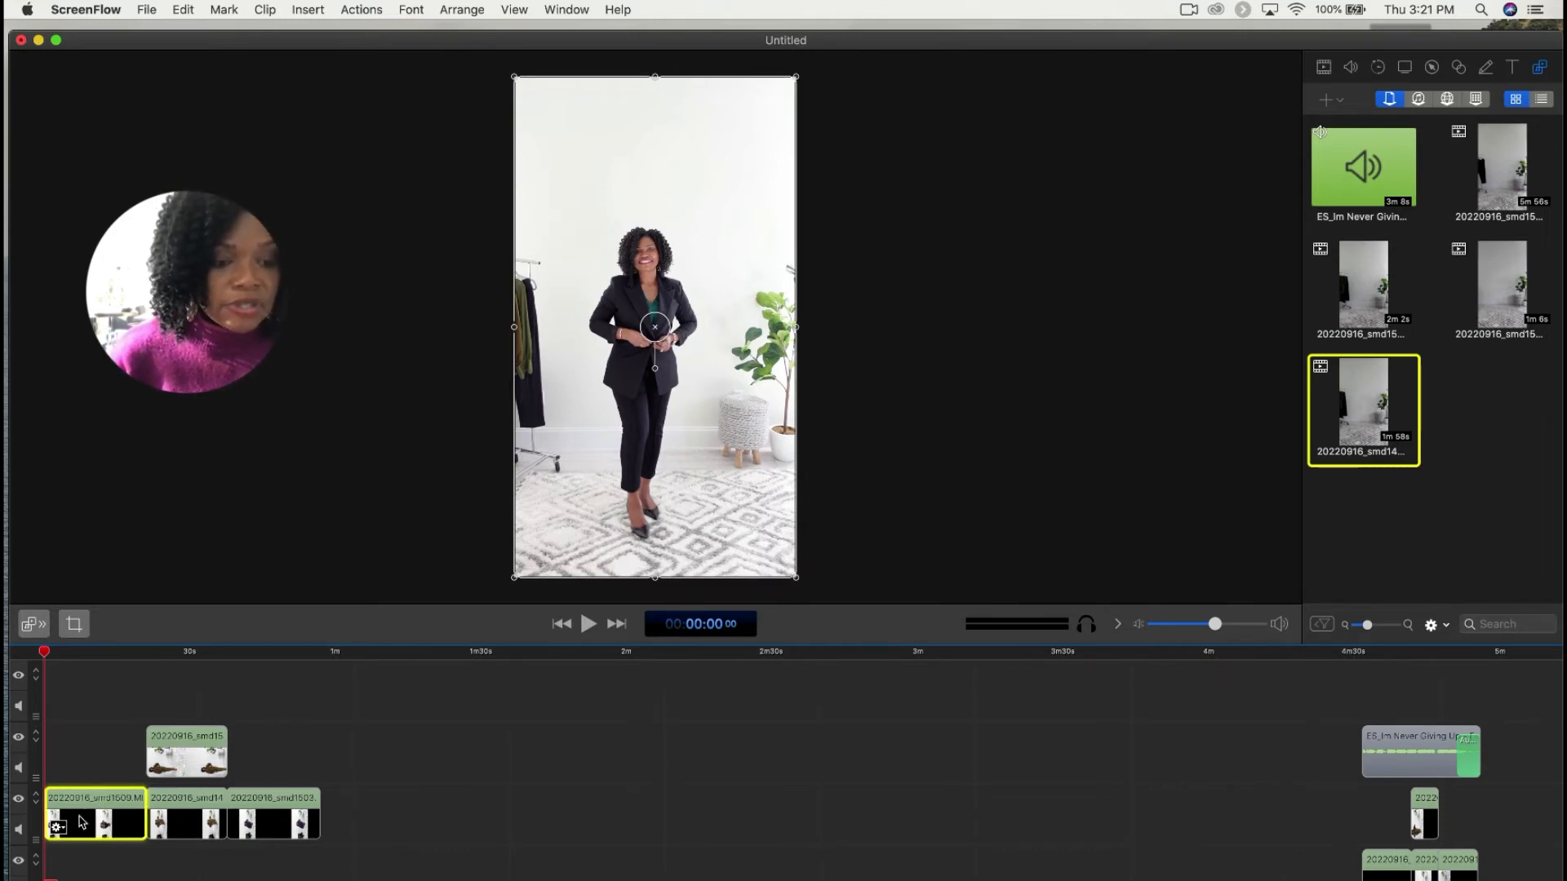
pyautogui.doubleClick(82, 822)
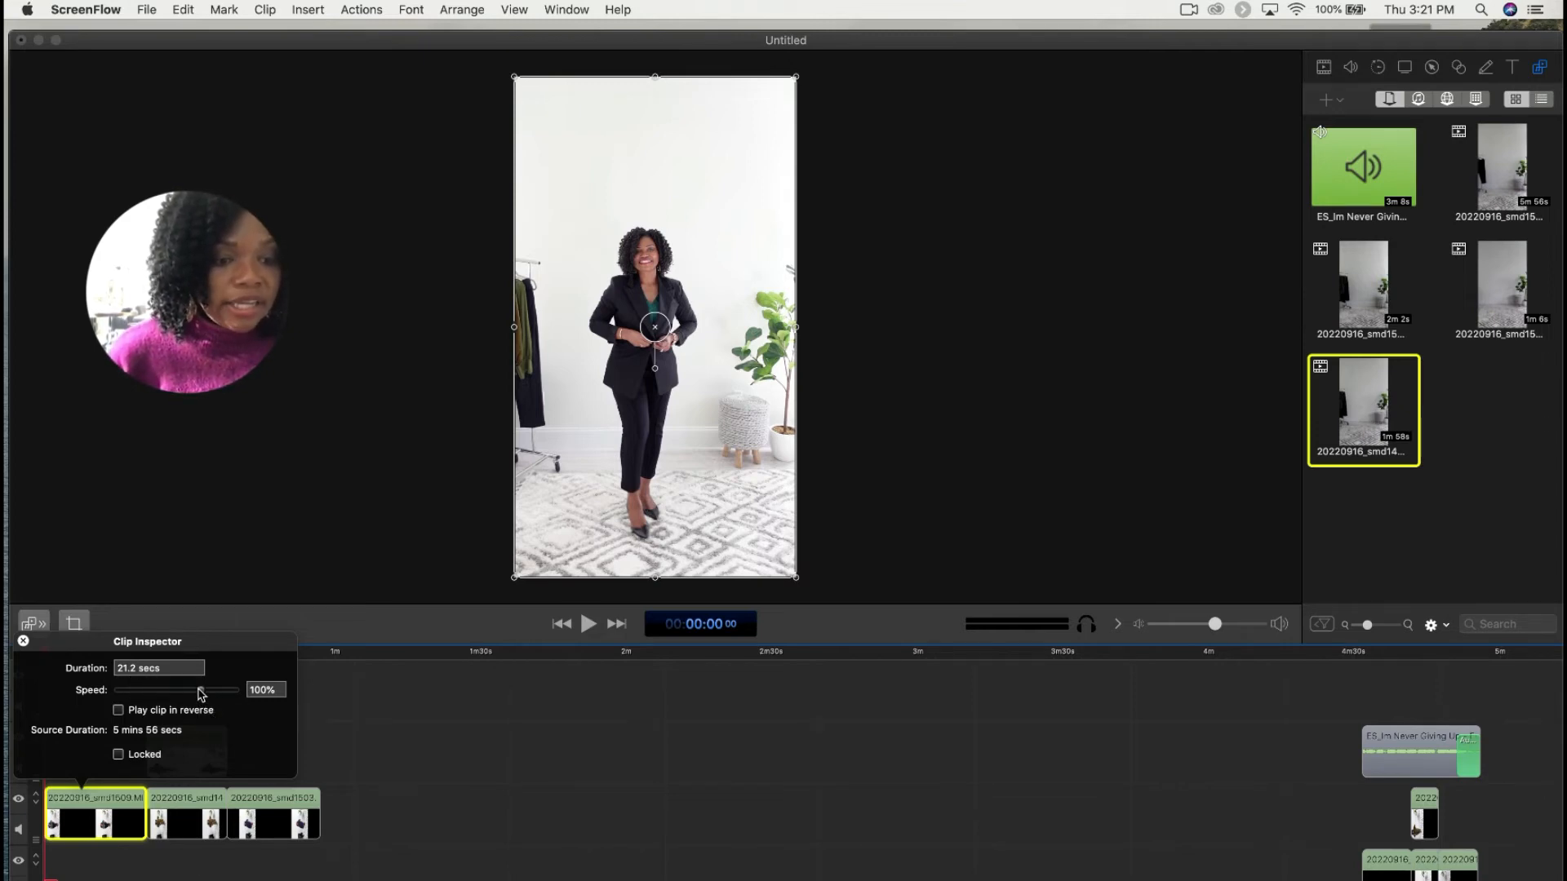
pyautogui.moveTo(201, 693); pyautogui.dragTo(146, 694)
pyautogui.click(397, 783)
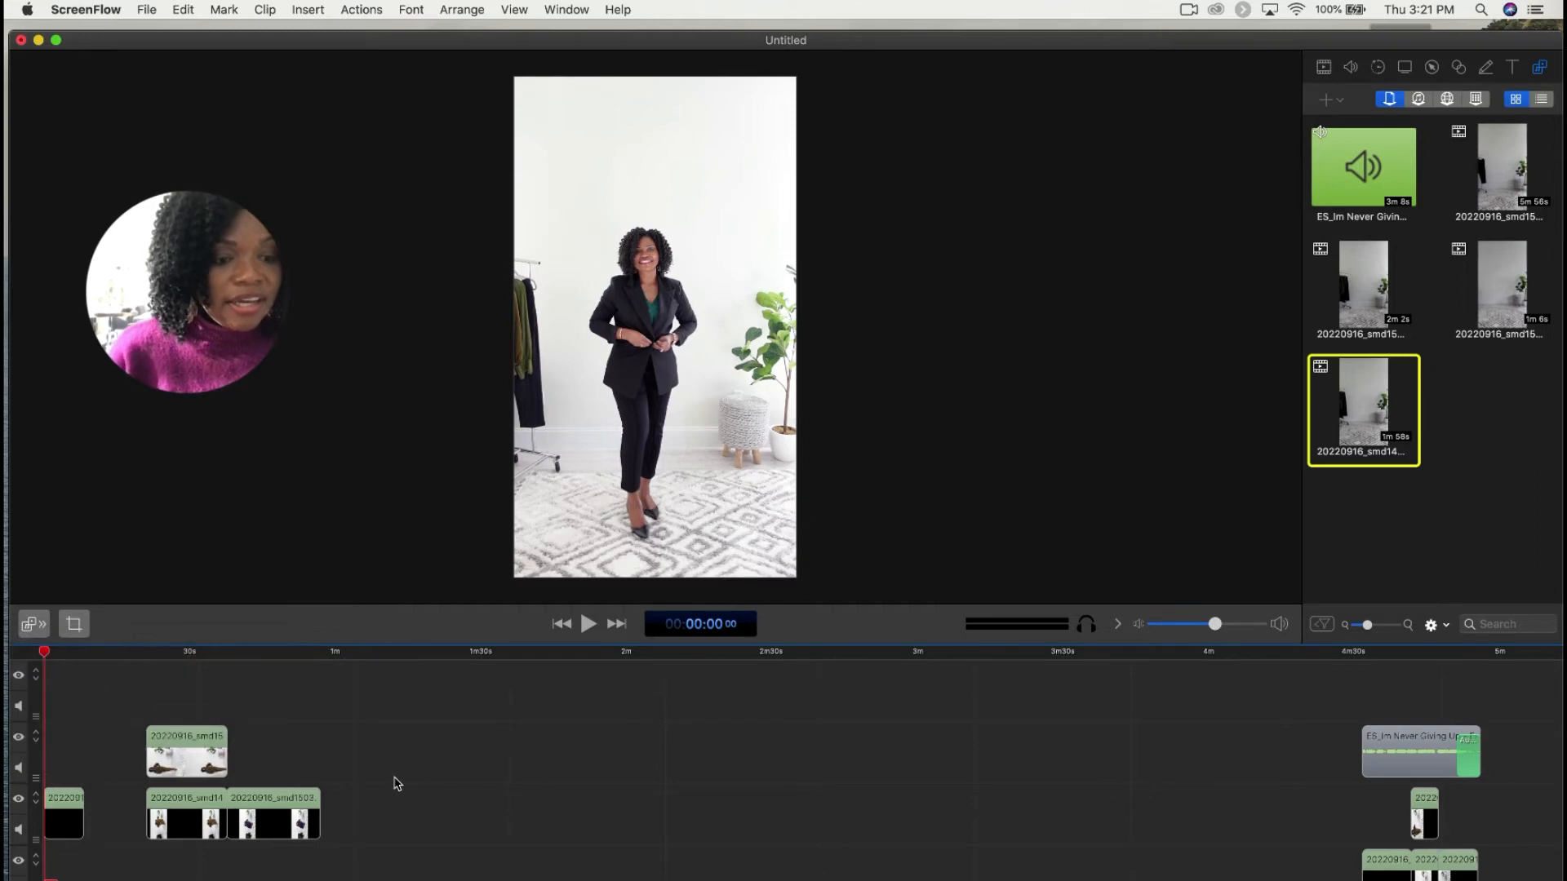
pyautogui.press('space')
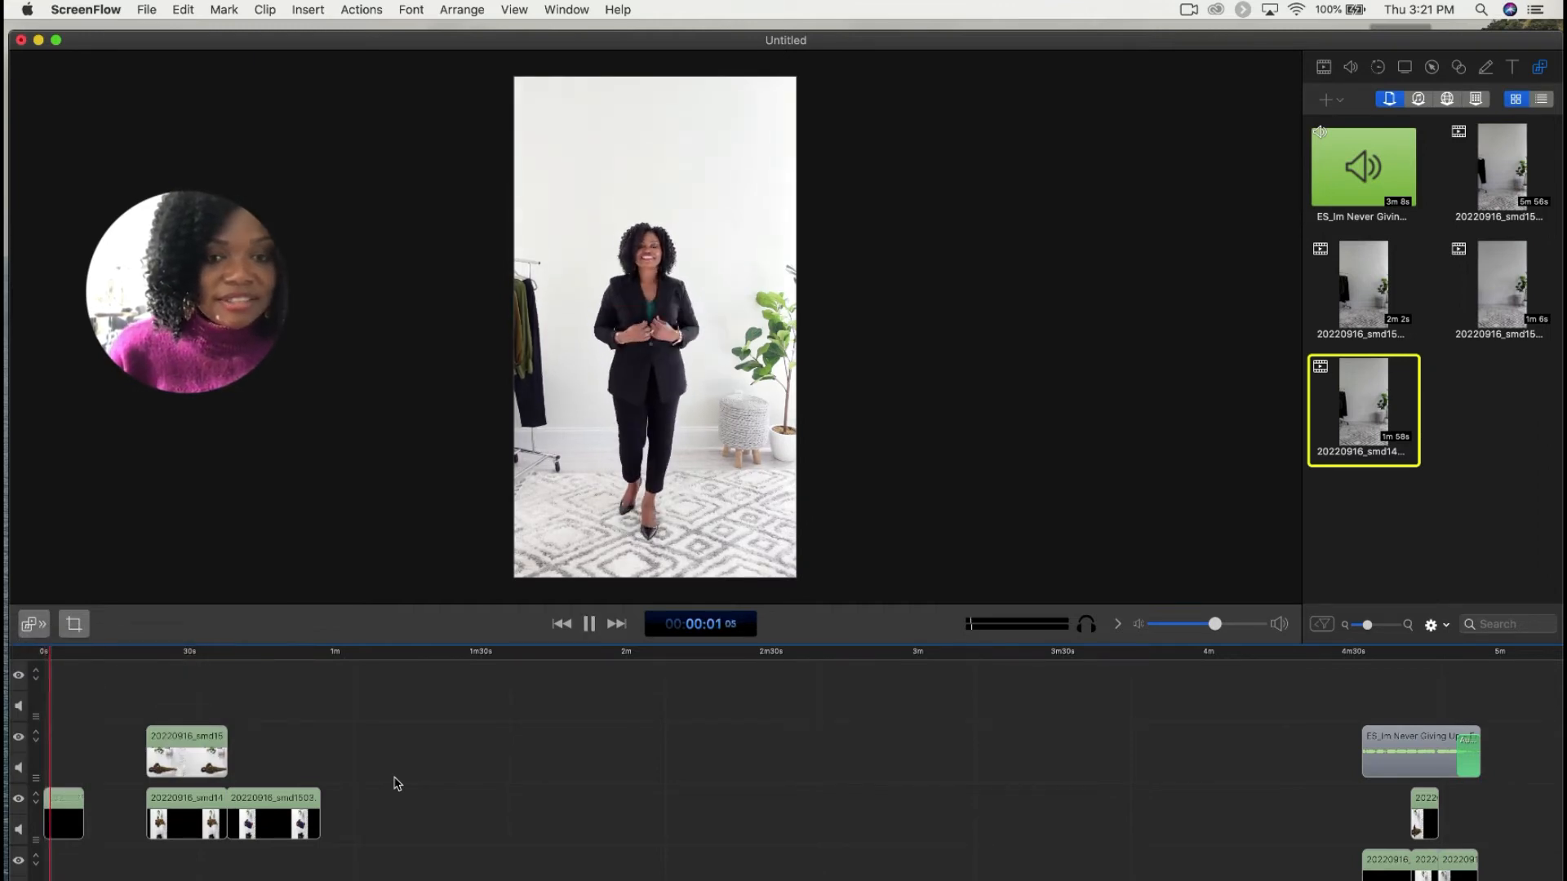
pyautogui.click(590, 627)
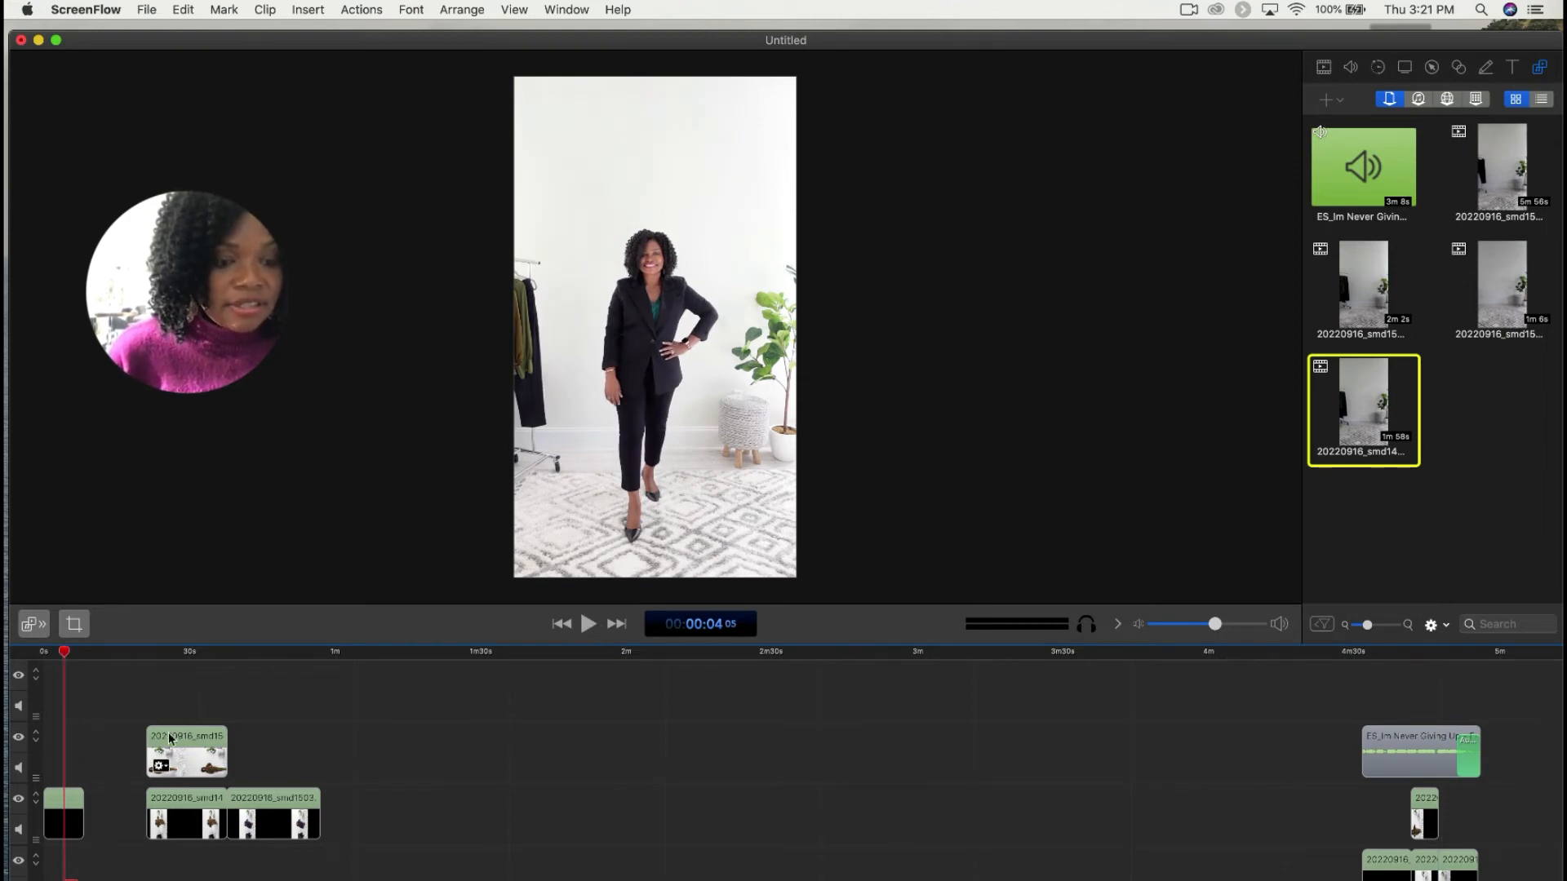
# Step: Move the two olive clips and the clip after them together so they directly follow the shortened opening clip
pyautogui.moveTo(140, 721); pyautogui.dragTo(234, 816)
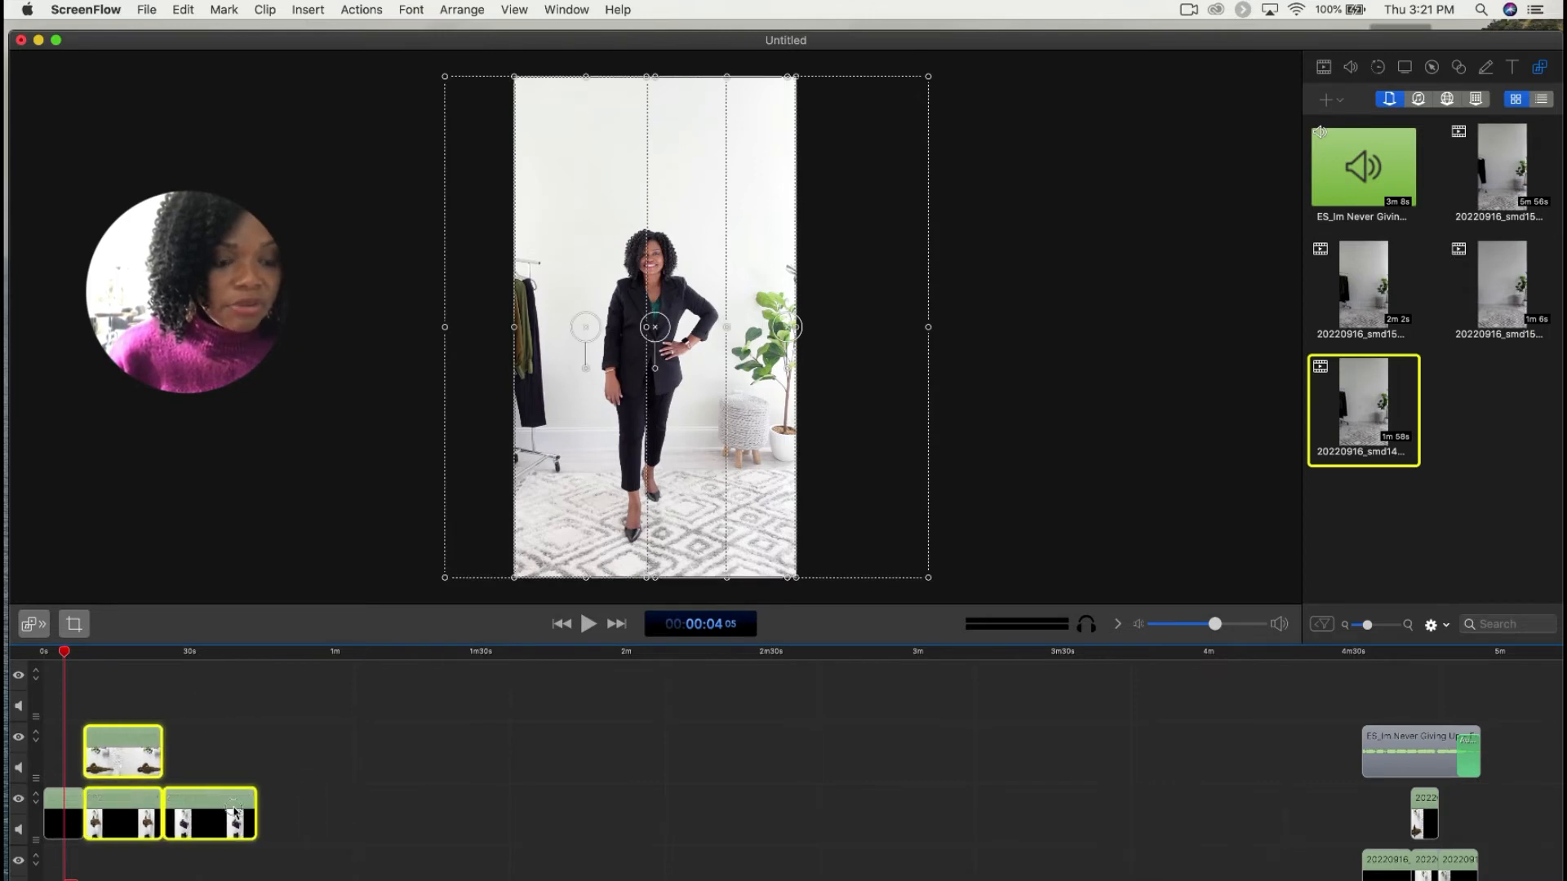
pyautogui.click(377, 758)
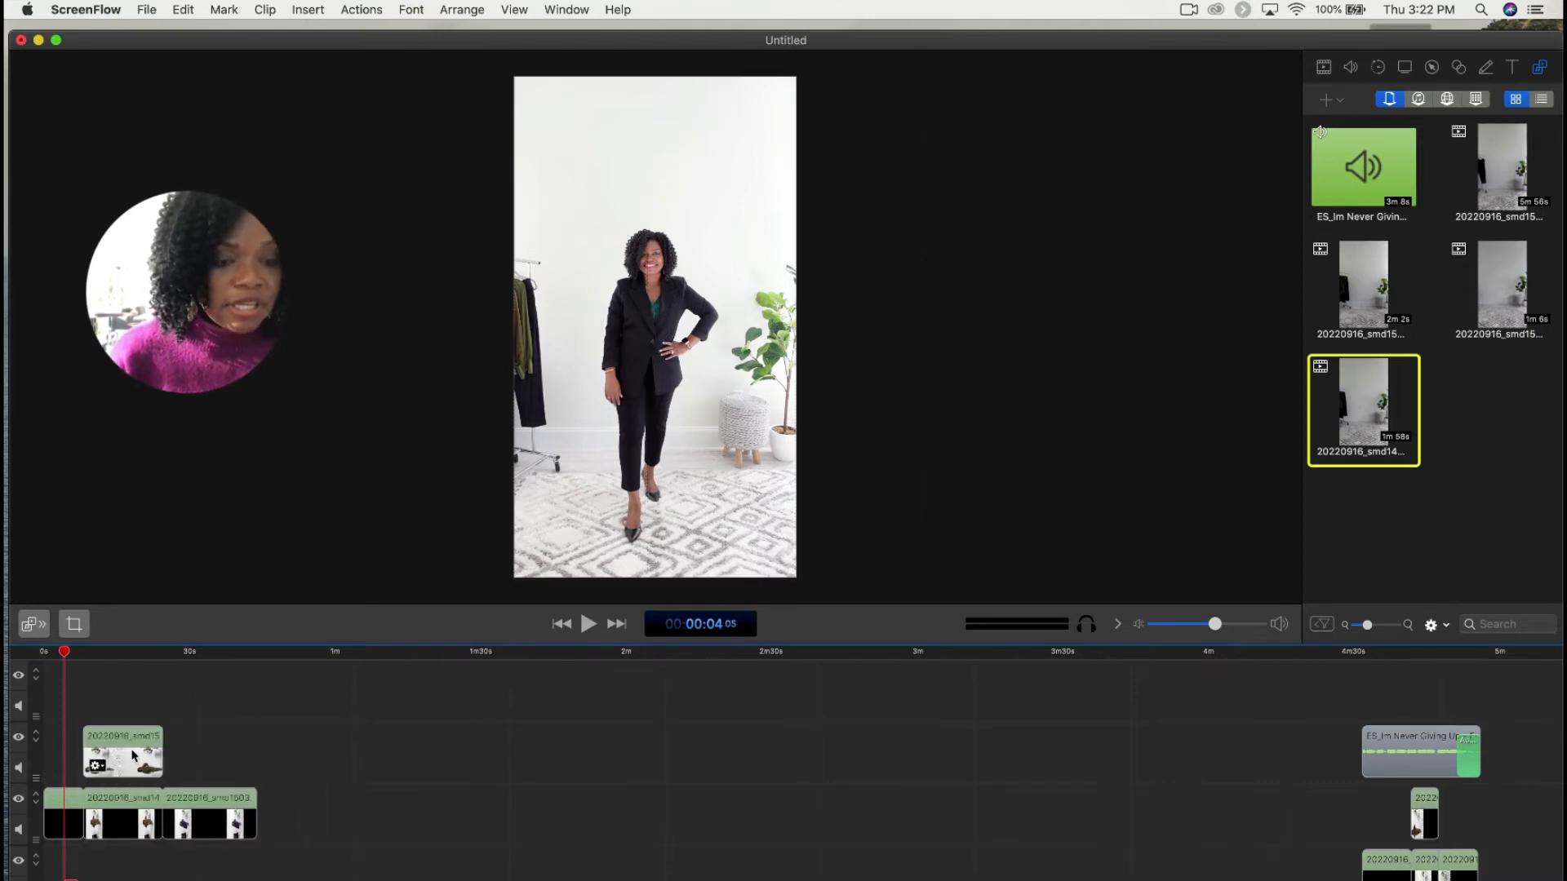
pyautogui.click(127, 749)
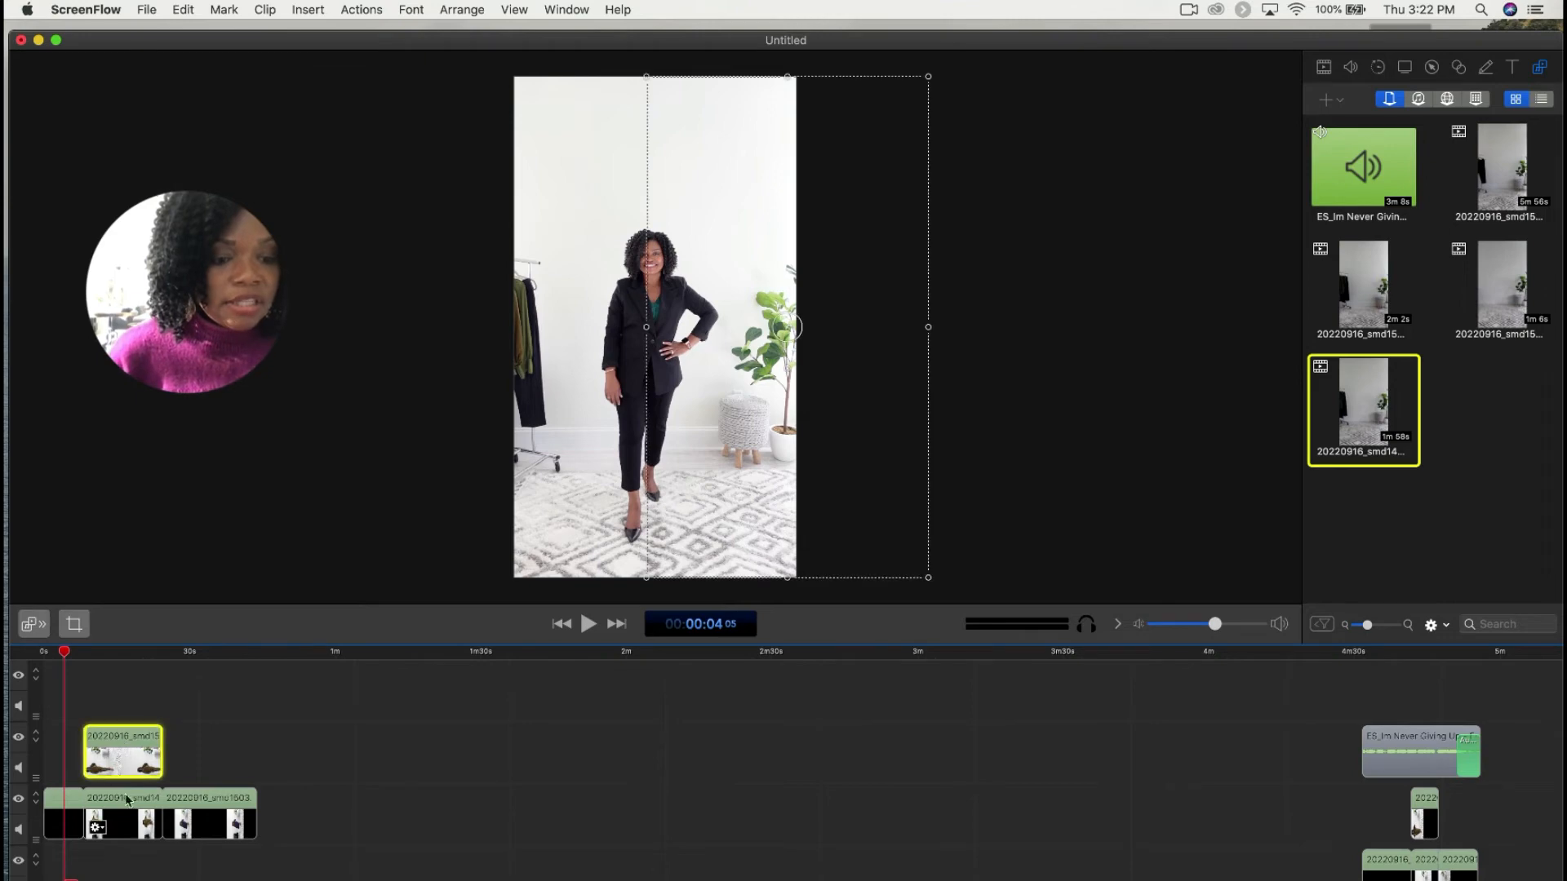
pyautogui.click(263, 755)
# Step: Set the duration of both the upper-track and lower-track olive split-screen clips to 5.0 secs
pyautogui.doubleClick(139, 748)
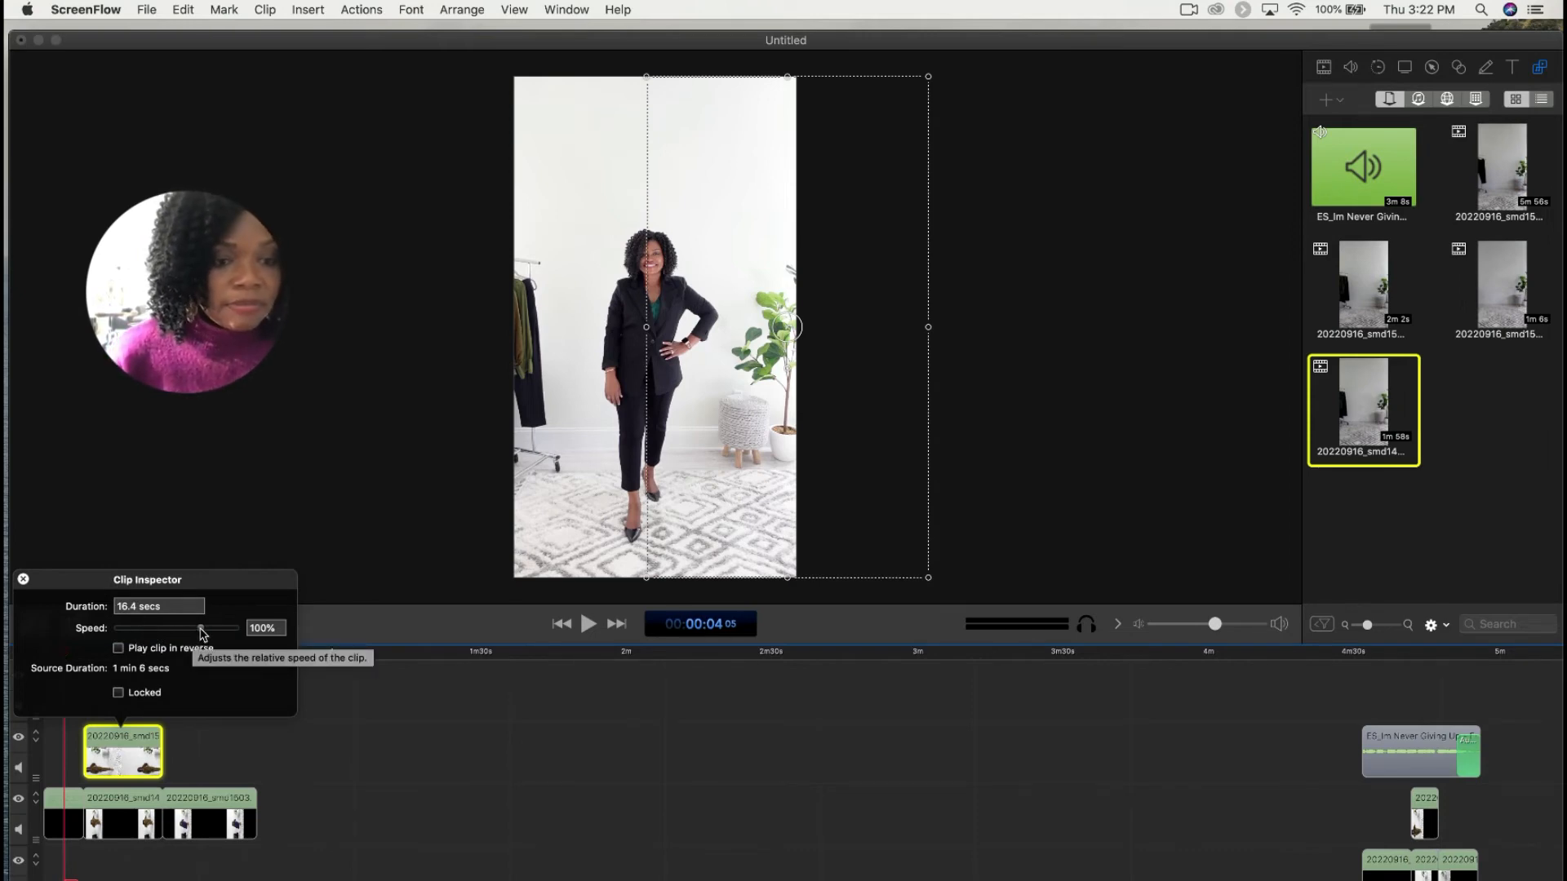
pyautogui.click(138, 604)
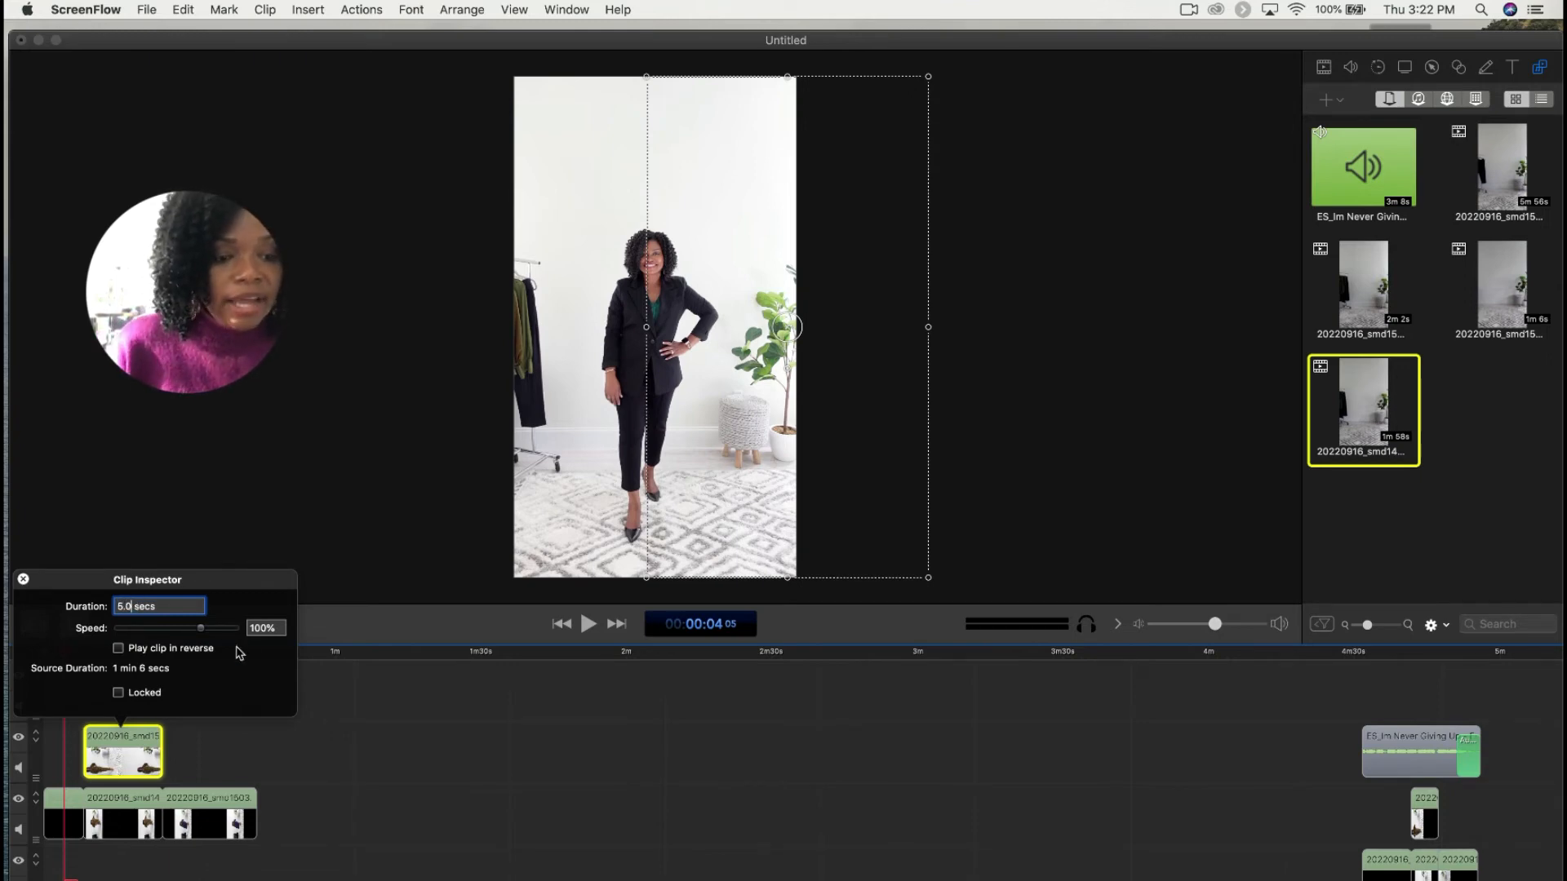
pyautogui.click(112, 814)
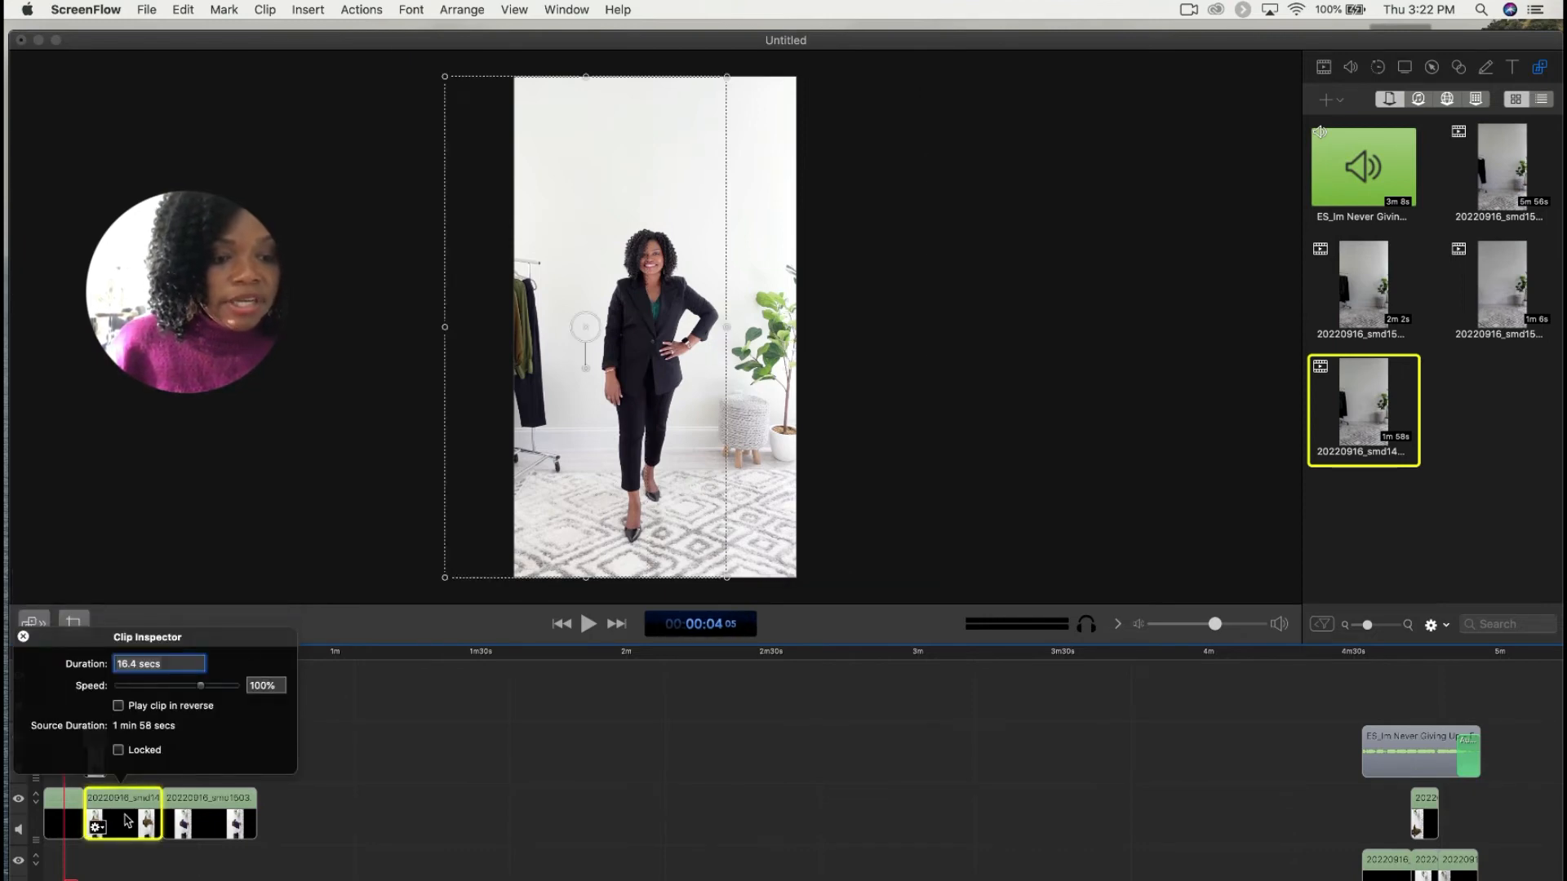
pyautogui.click(134, 662)
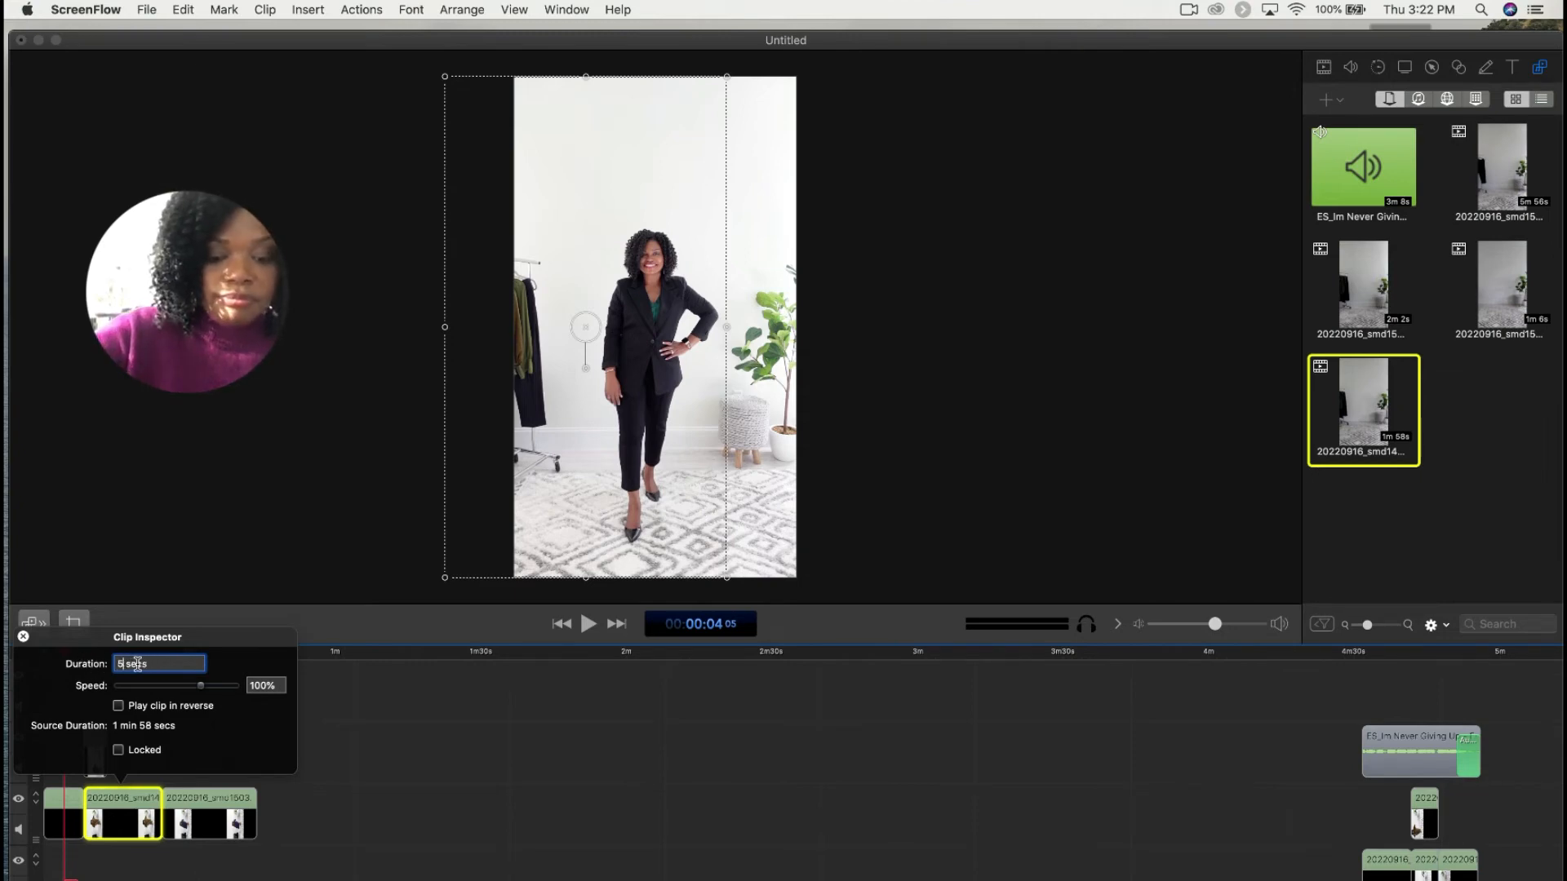
pyautogui.write('5.0')
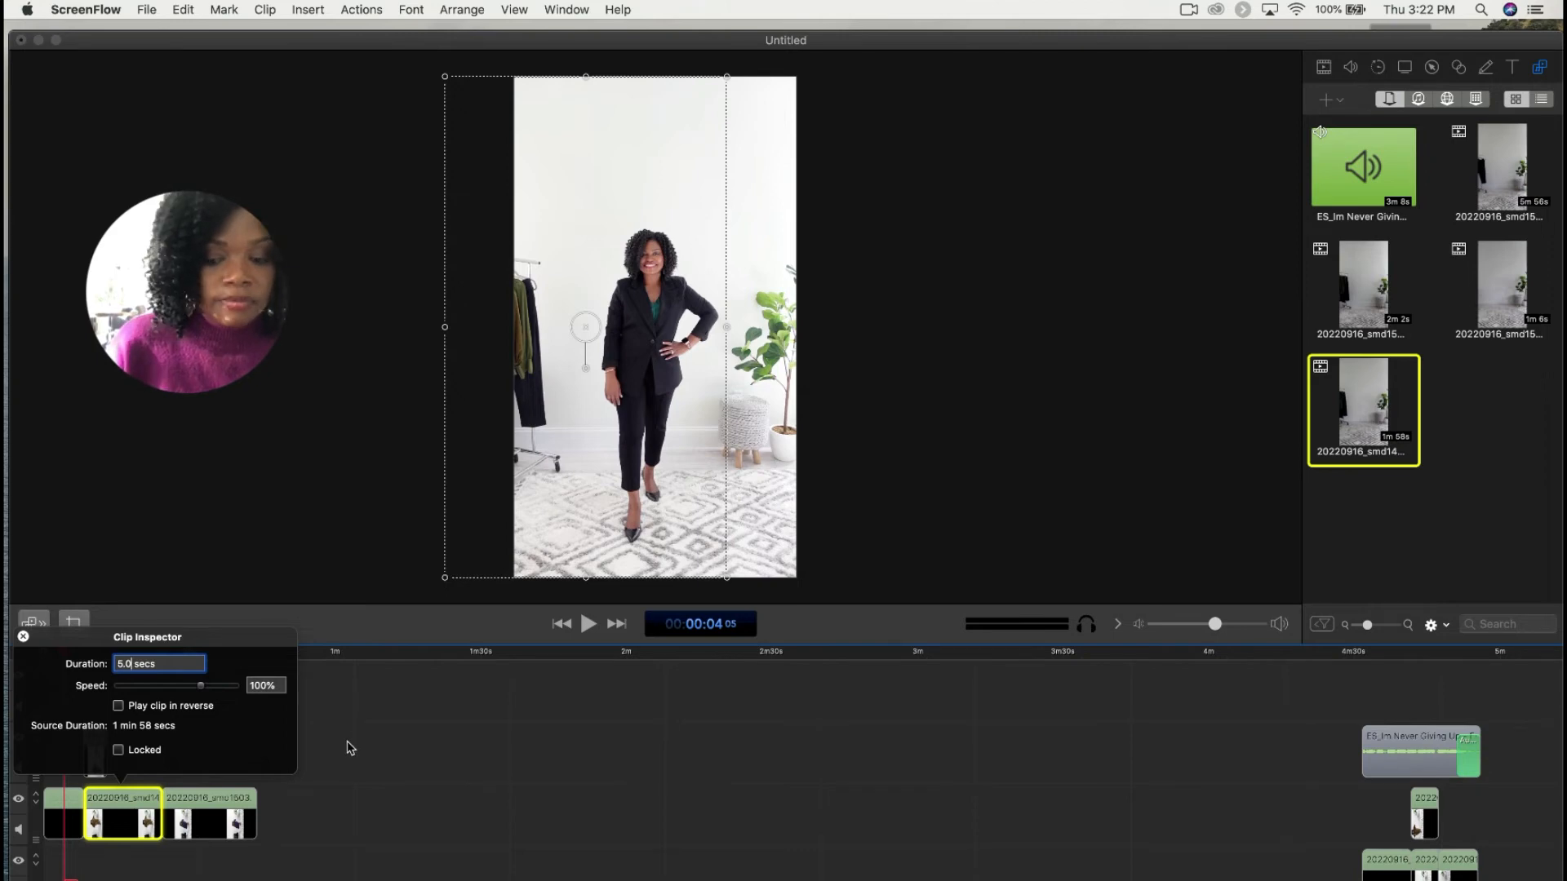
pyautogui.press('Return')
pyautogui.click(437, 791)
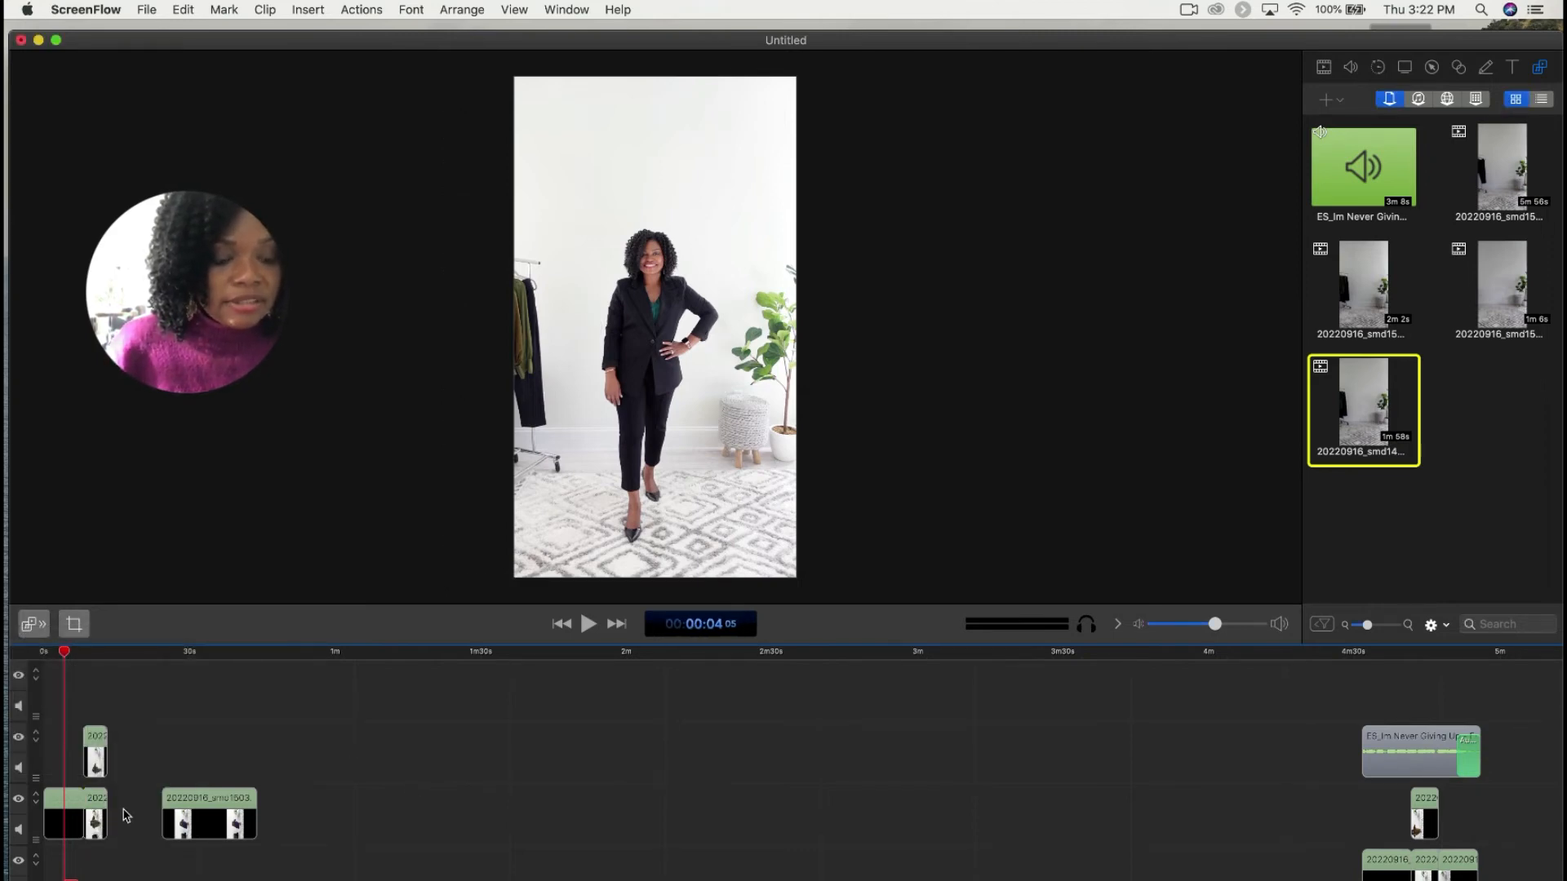
# Step: Remove the empty gap after the olive clip on the lower track and select the clip that follows
pyautogui.moveTo(183, 817); pyautogui.dragTo(166, 820)
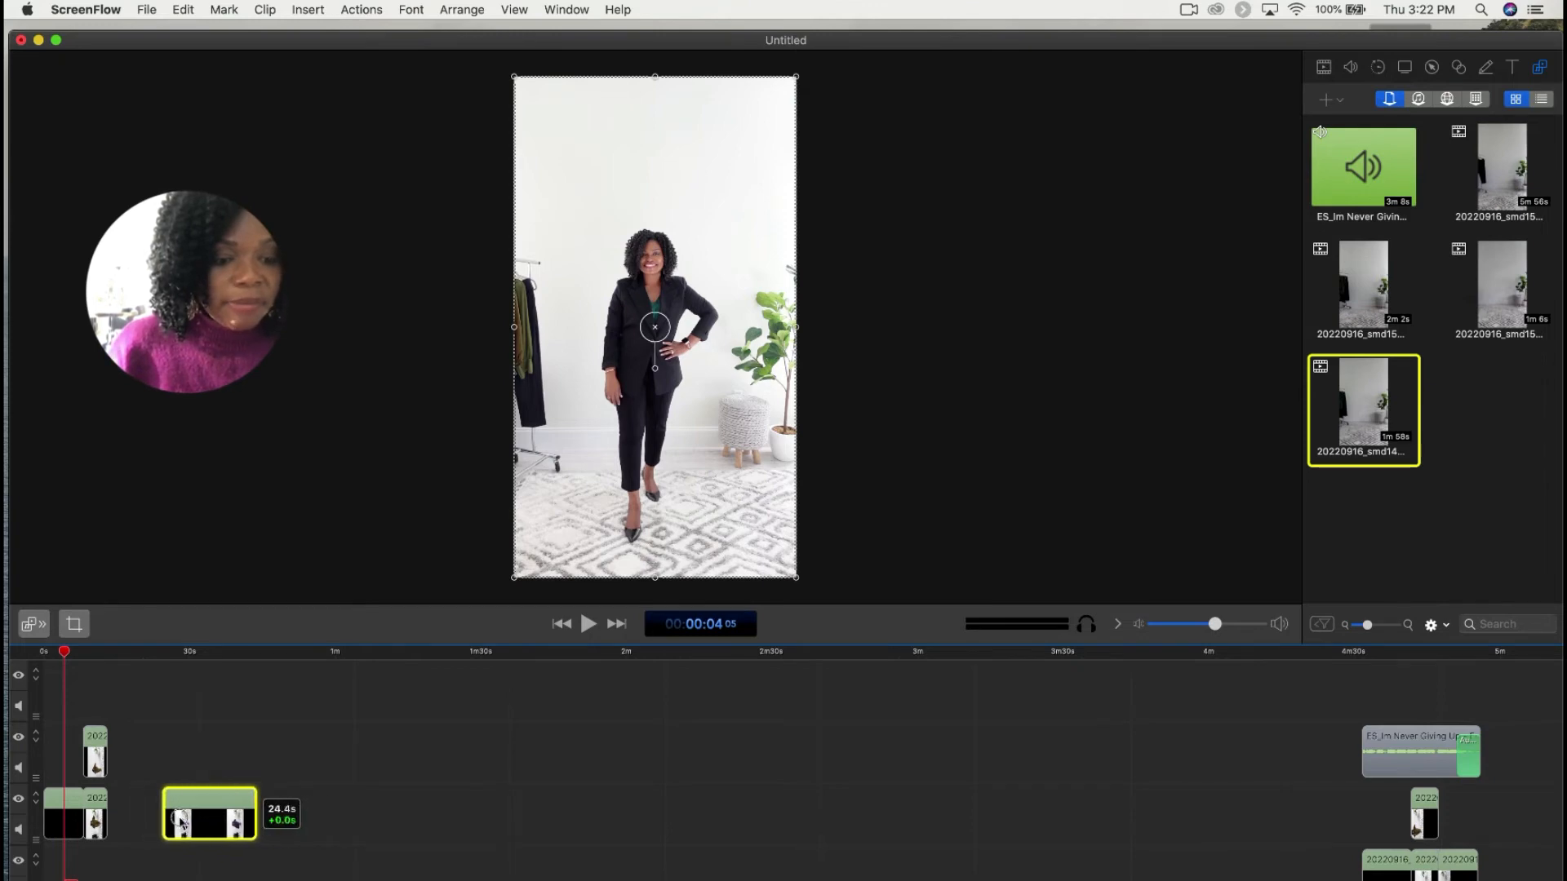
pyautogui.click(136, 820)
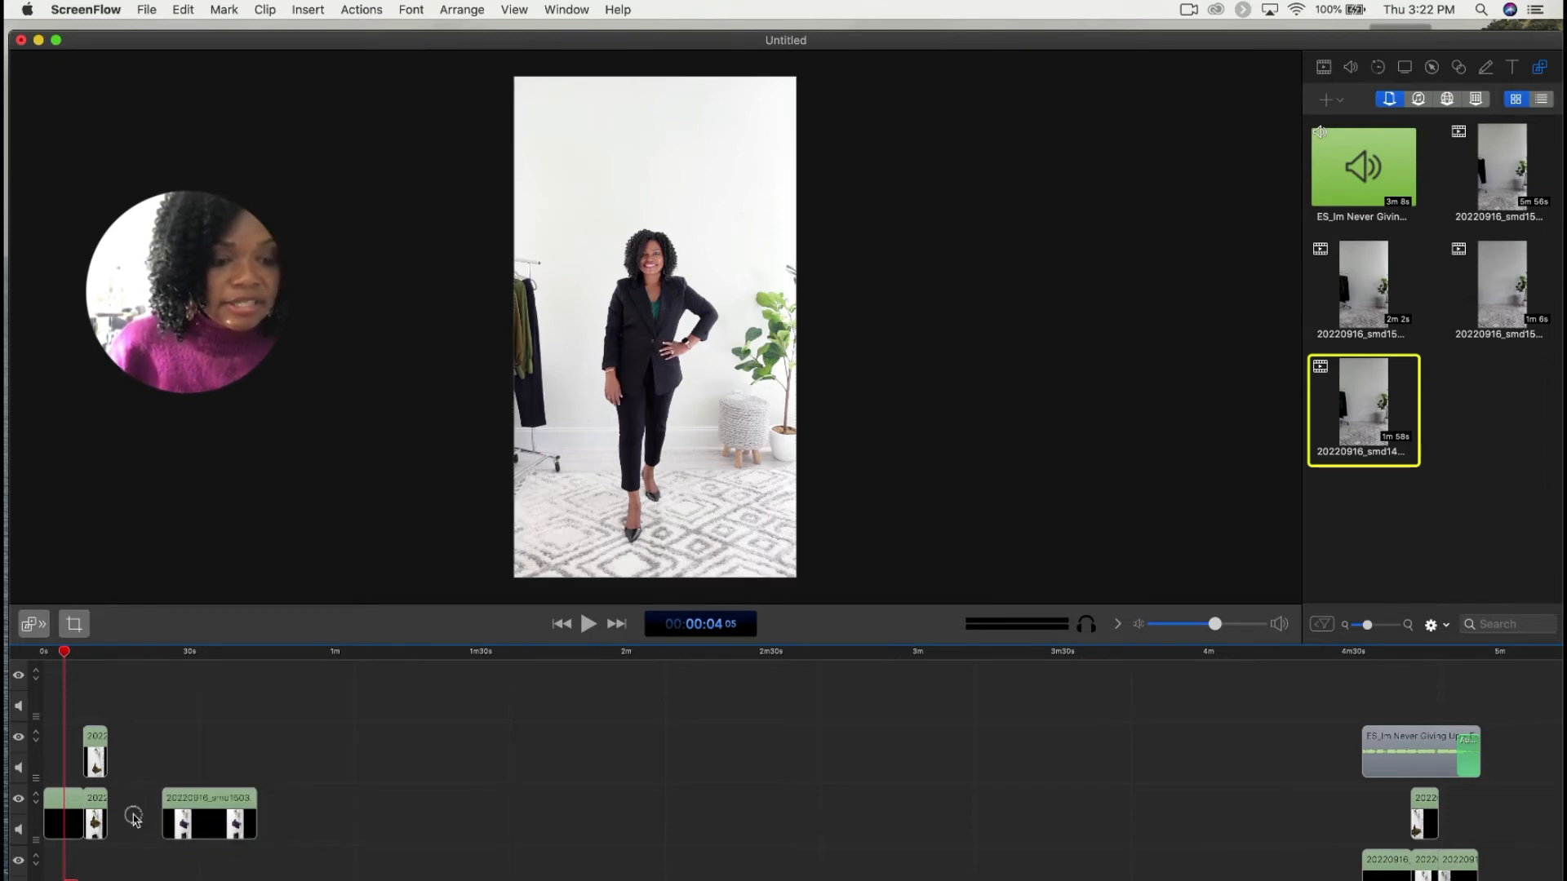
pyautogui.click(137, 820)
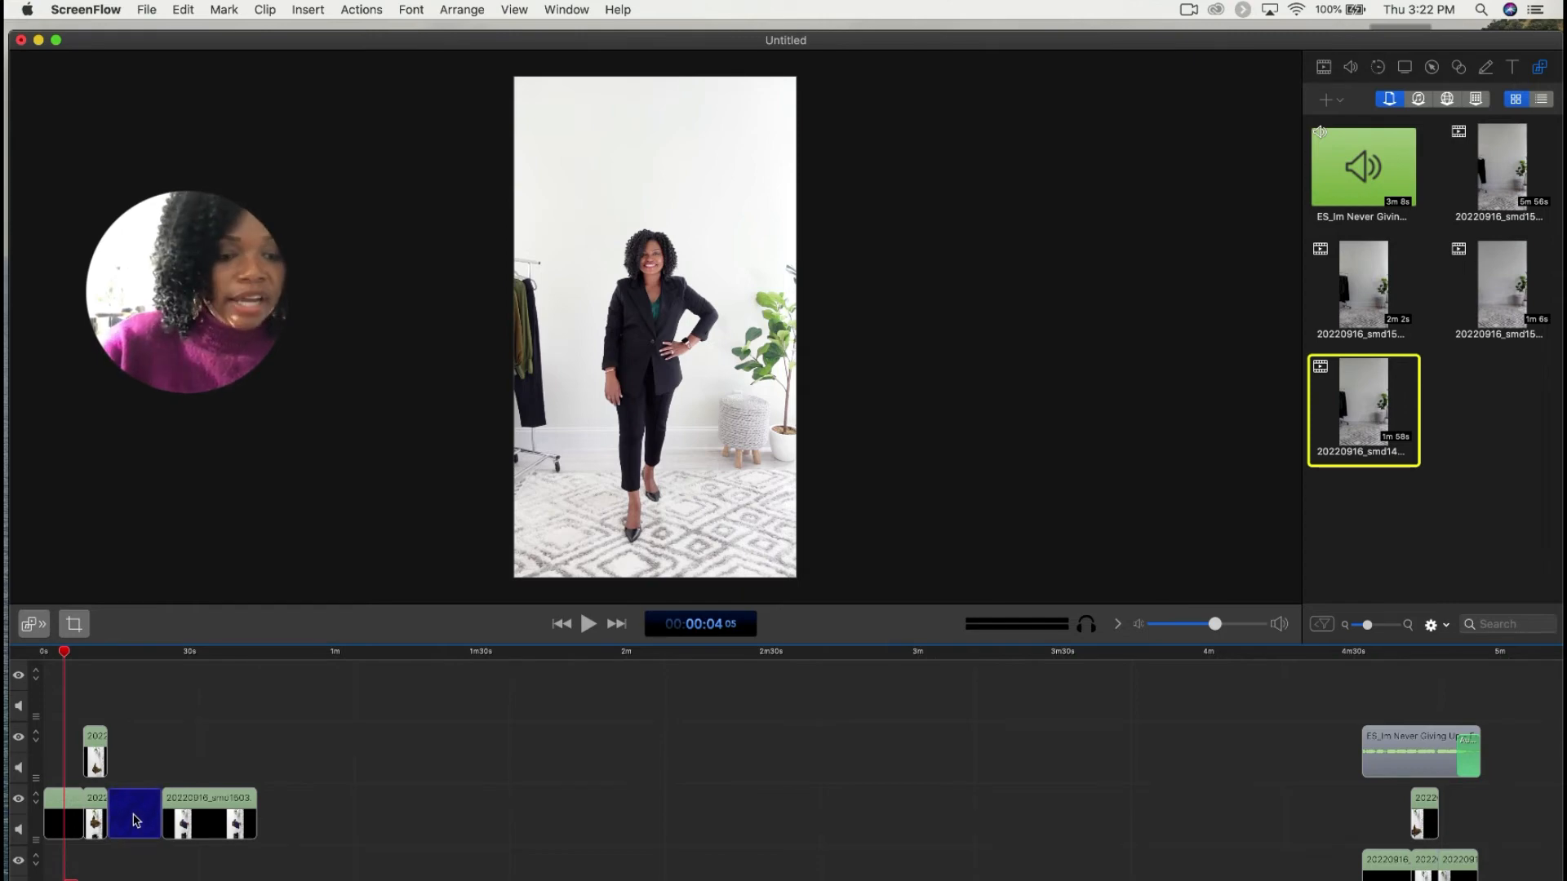
pyautogui.press('BackSpace')
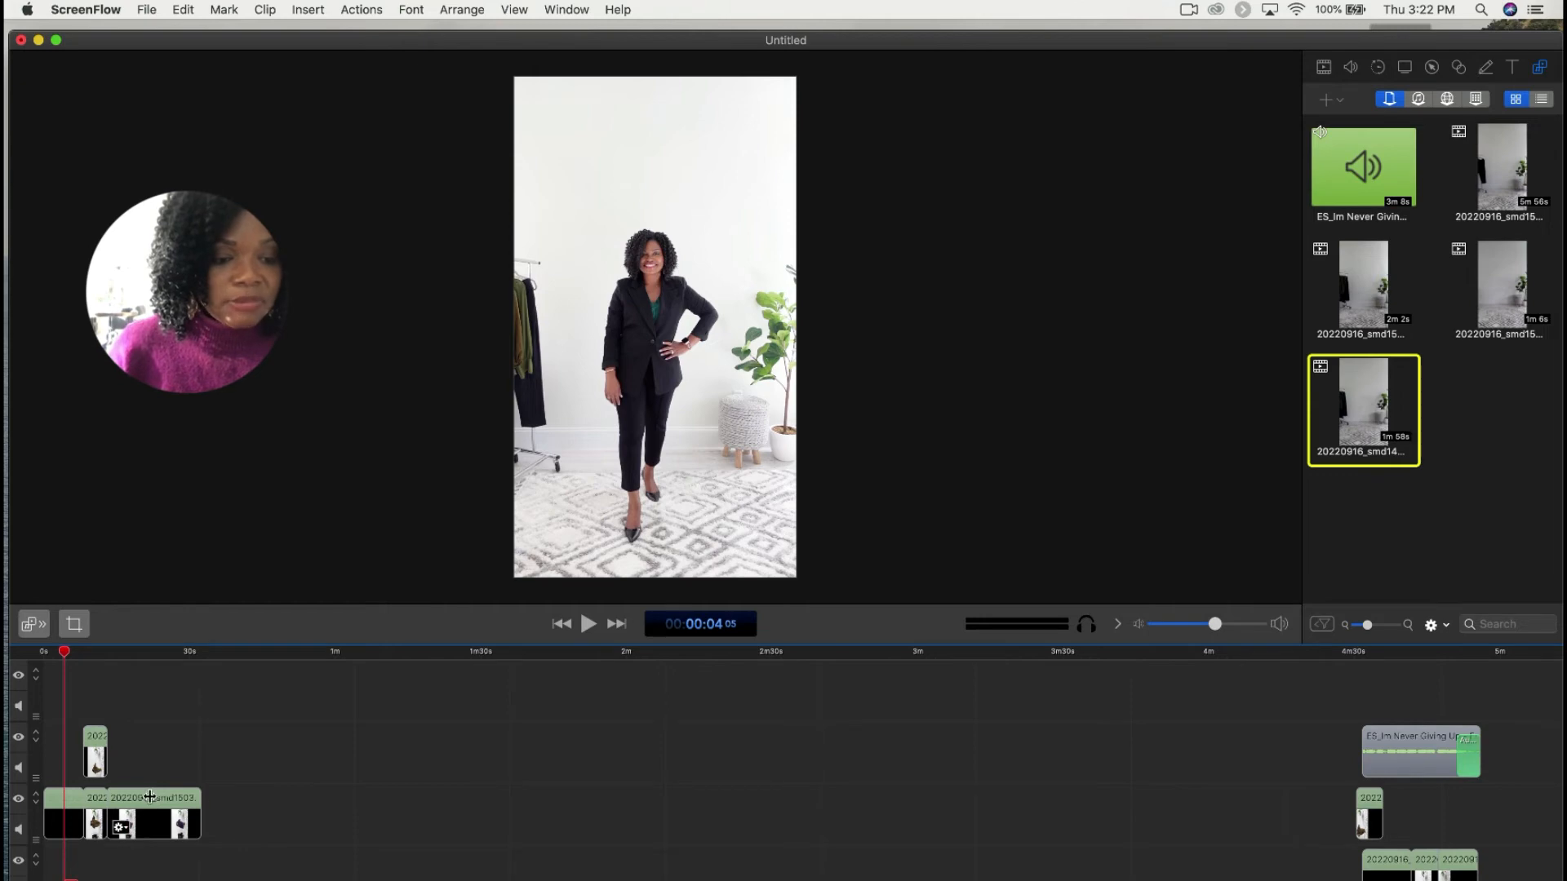
pyautogui.click(154, 810)
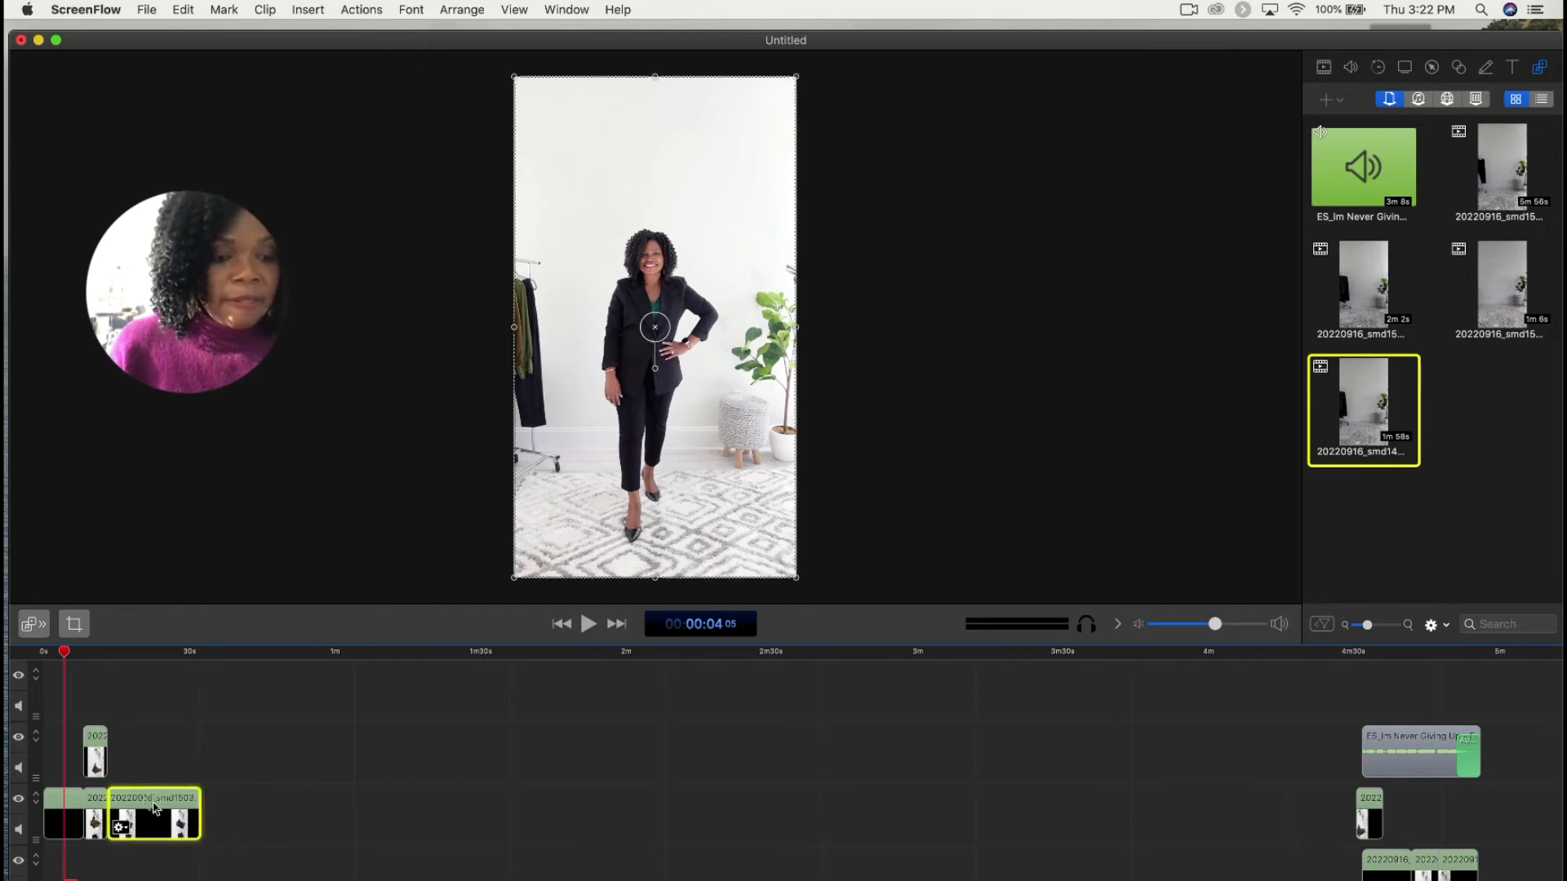
# Step: Set the duration of the last clip in the sequence, after the olive split screen, to 7.0 secs
pyautogui.doubleClick(151, 838)
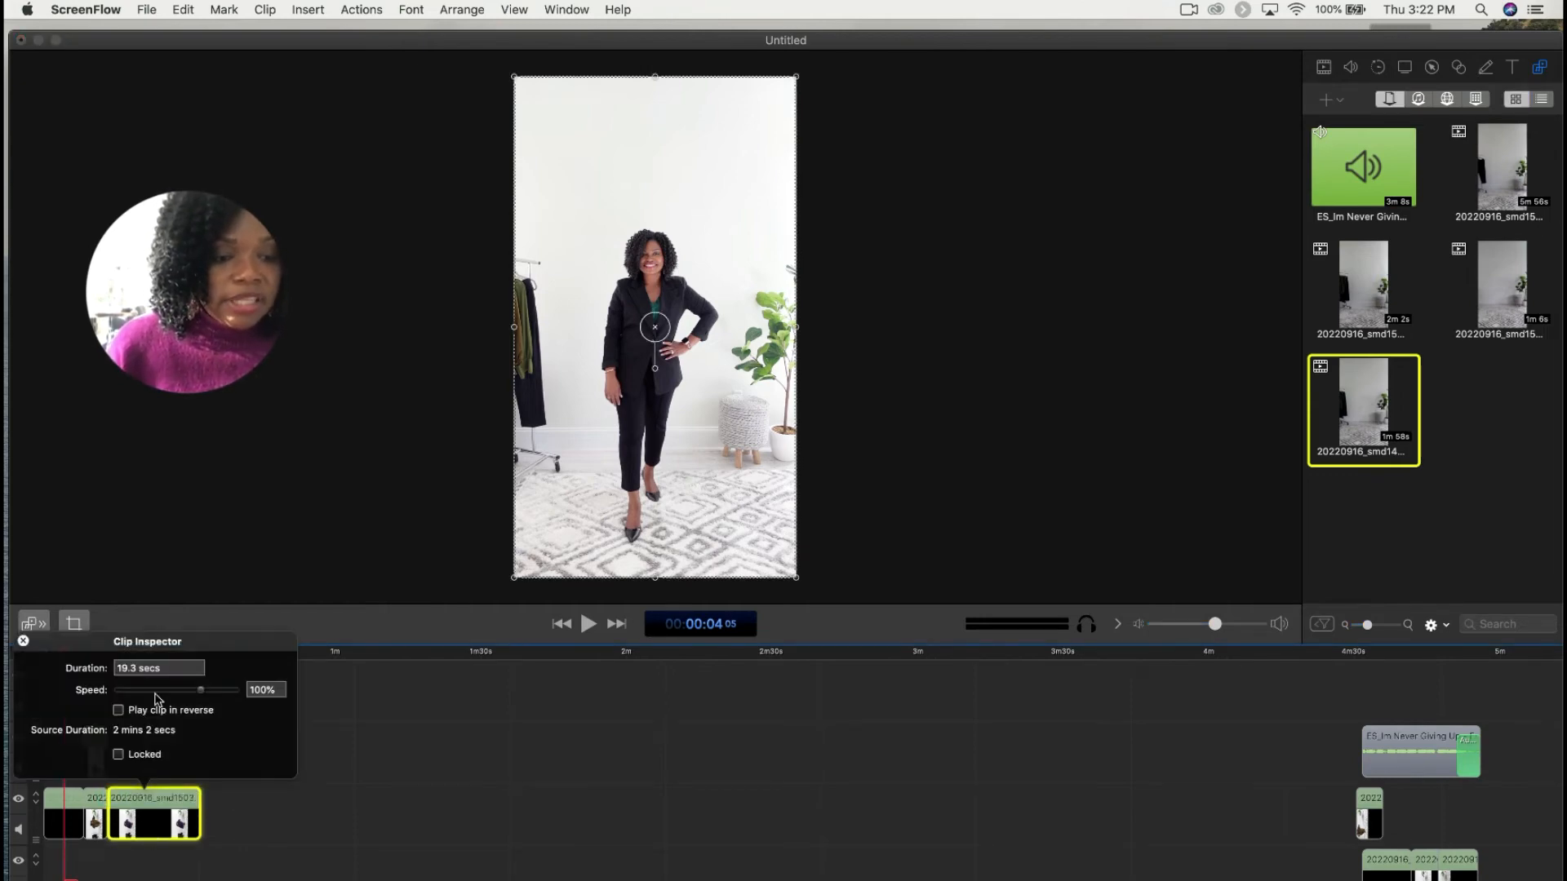
pyautogui.click(141, 668)
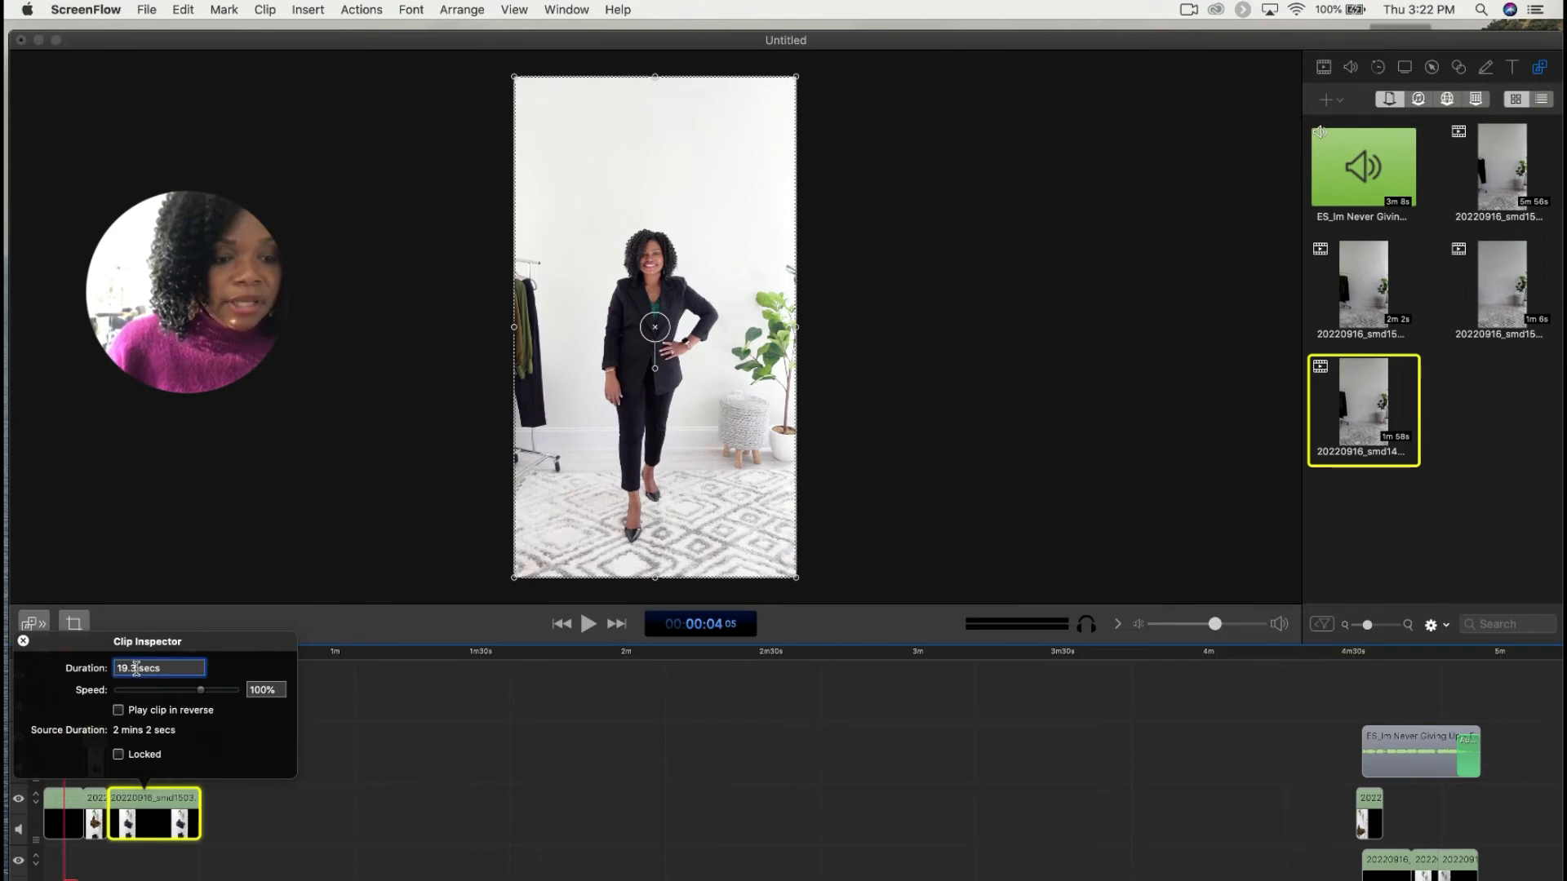
pyautogui.click(136, 668)
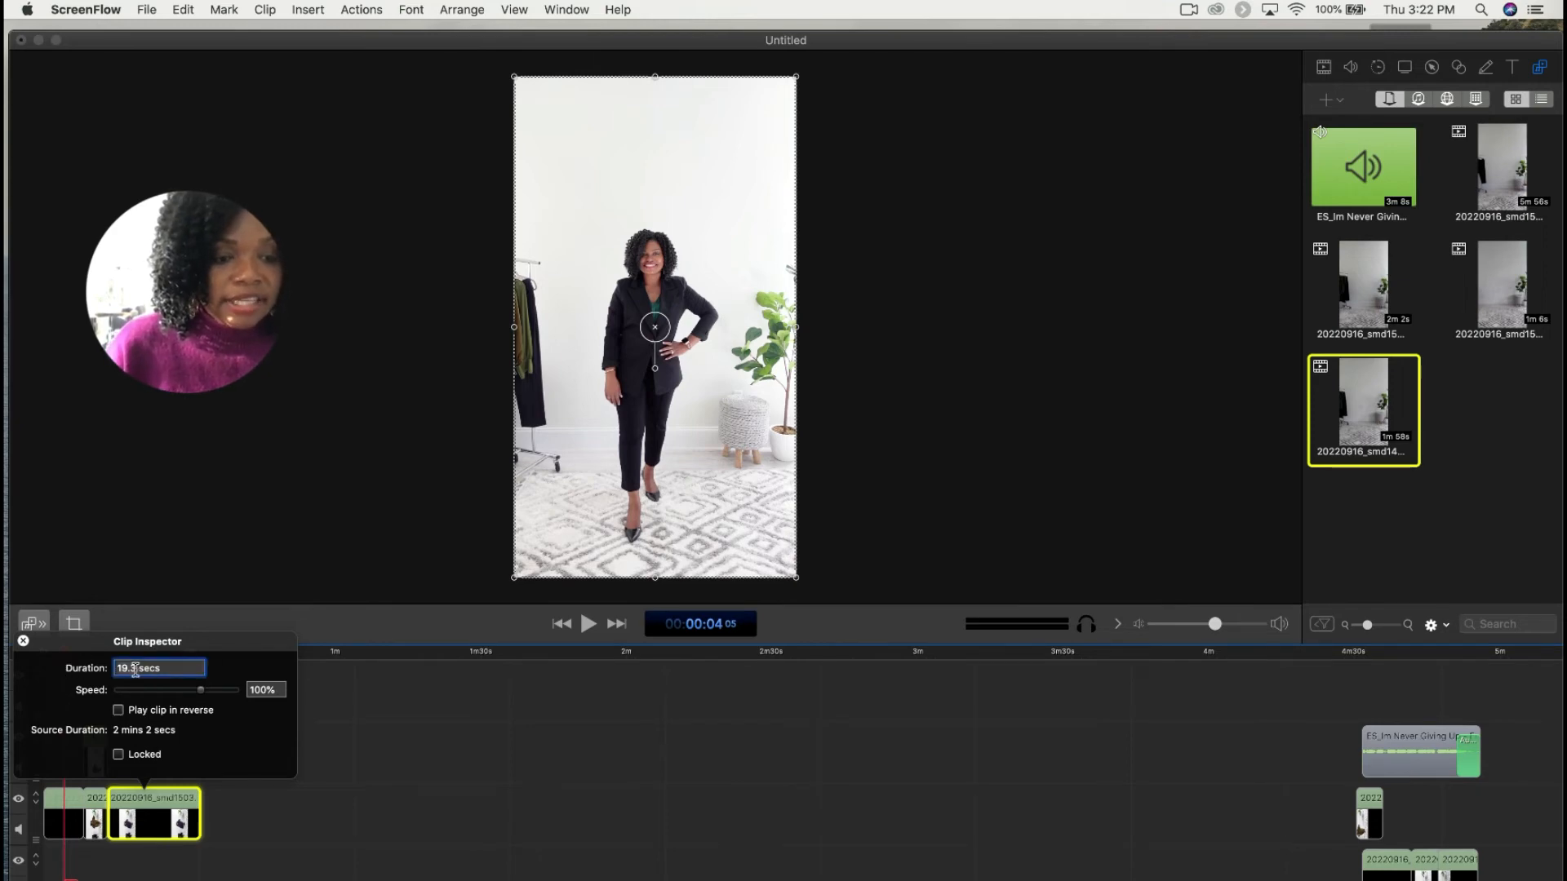
pyautogui.press('BackSpace')
pyautogui.press('BackSpace')
pyautogui.press('BackSpace')
pyautogui.press('BackSpace')
pyautogui.write('7.0')
pyautogui.press('Return')
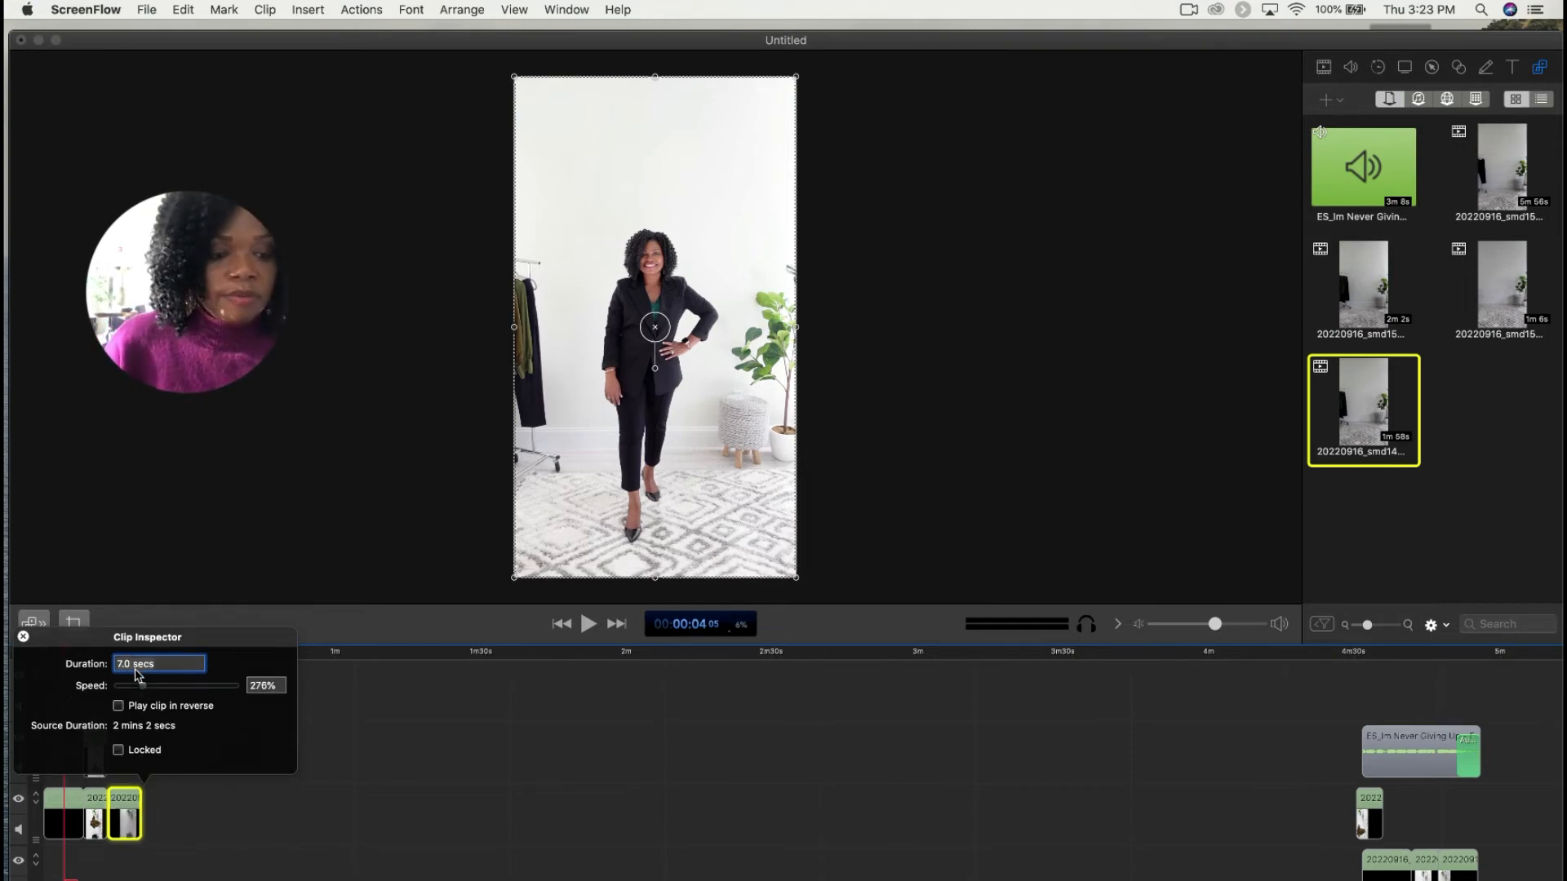
pyautogui.click(325, 811)
# Step: Preview the edited sequence from the beginning through the olive split screen, and return the playhead to the start
pyautogui.moveTo(66, 653); pyautogui.dragTo(43, 653)
pyautogui.press('space')
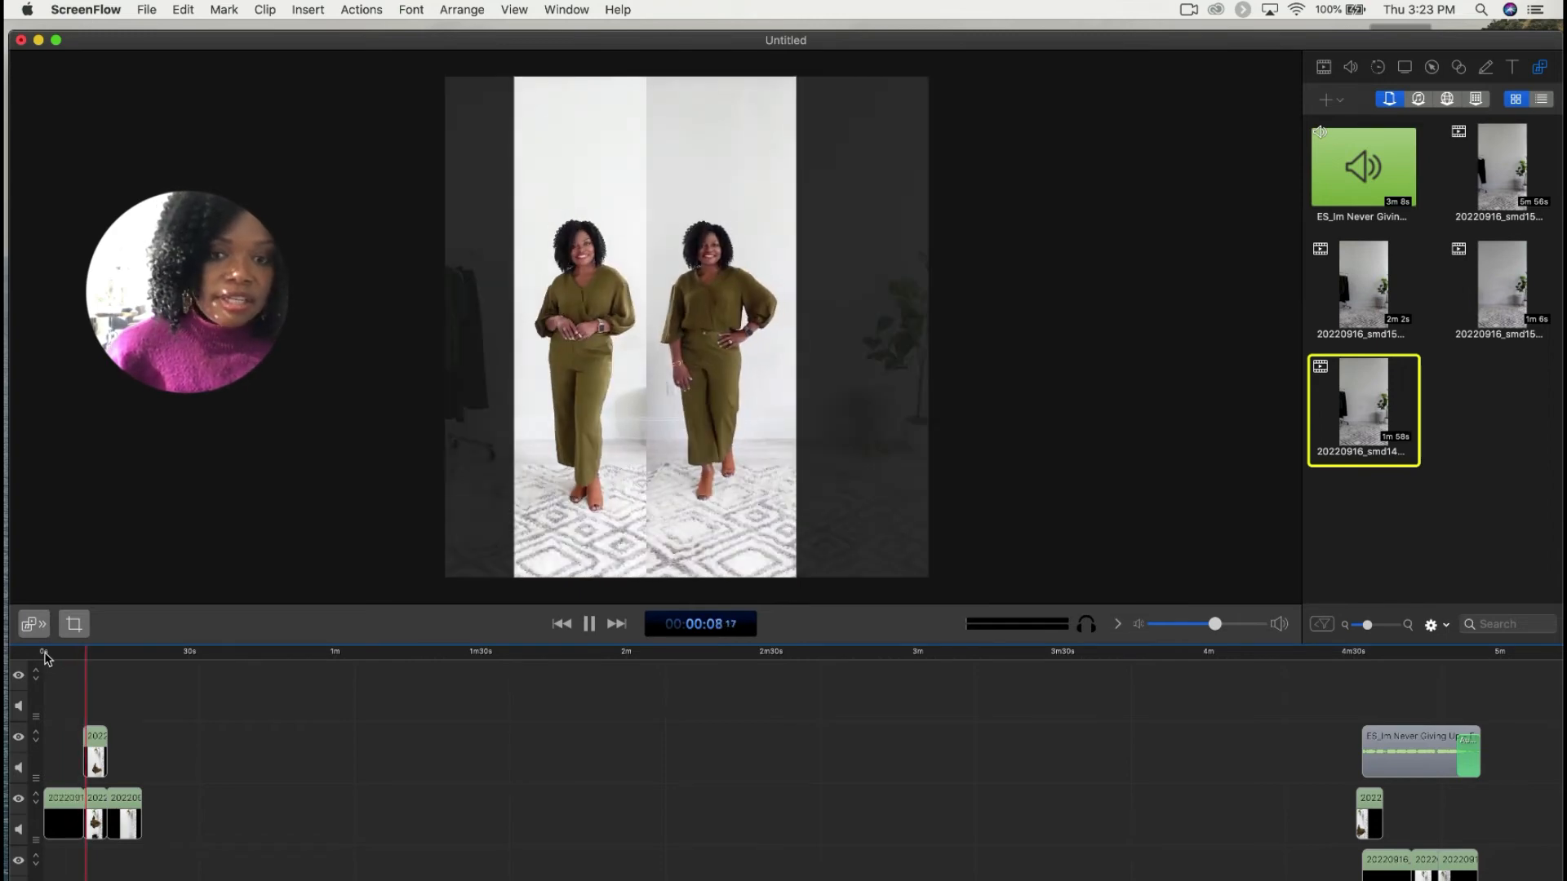
pyautogui.click(589, 624)
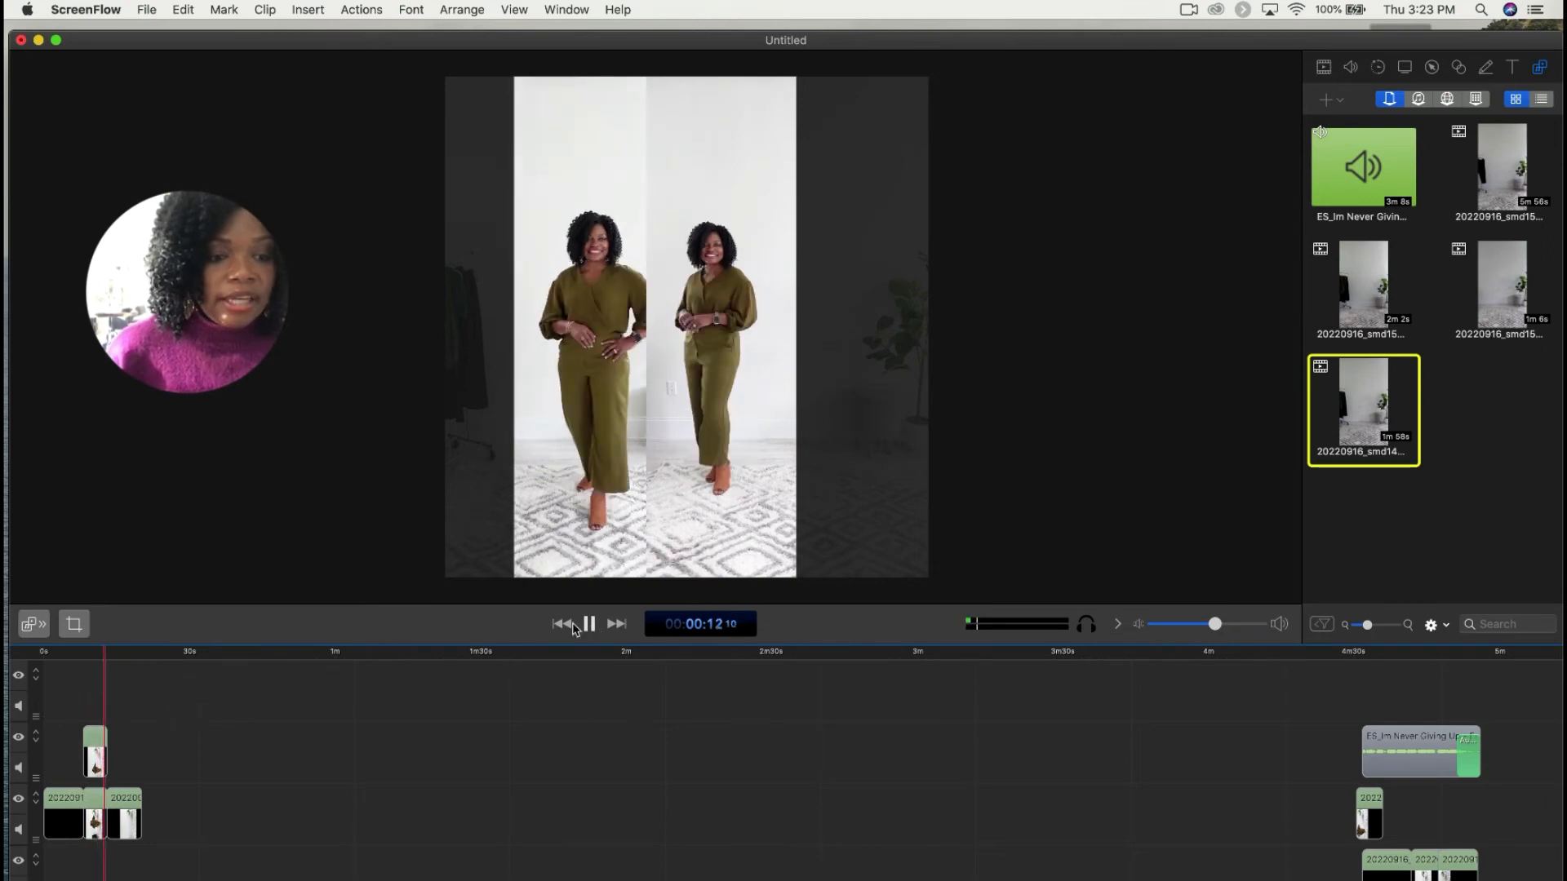
pyautogui.moveTo(102, 653); pyautogui.dragTo(45, 655)
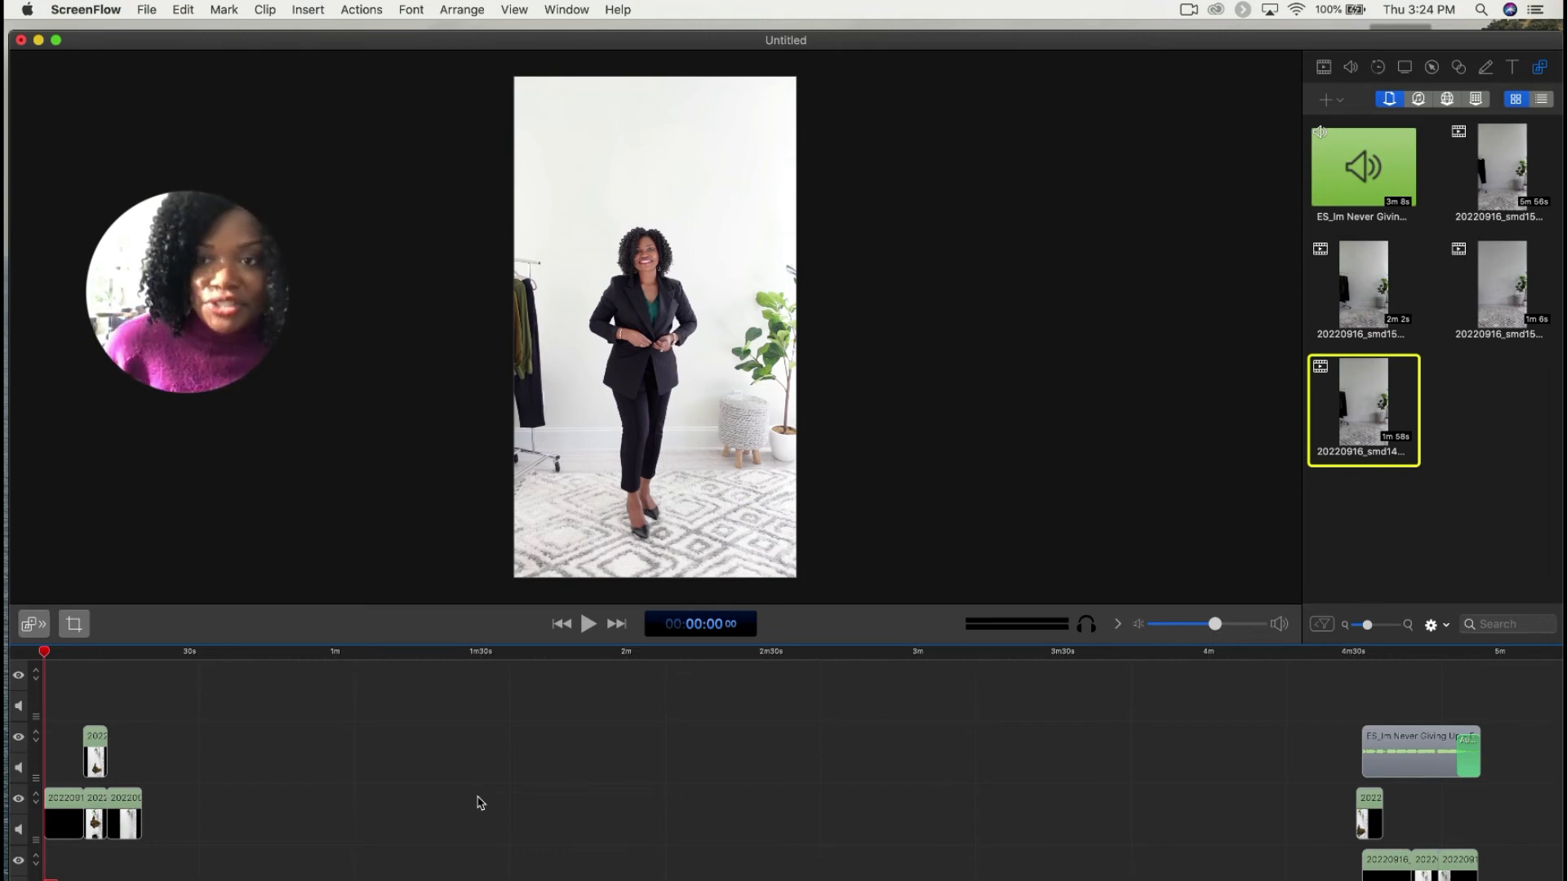
# Step: Add the "ES_Im Never Giving Up" music at the start of the empty top track and lower its volume to 12%
pyautogui.click(1377, 181)
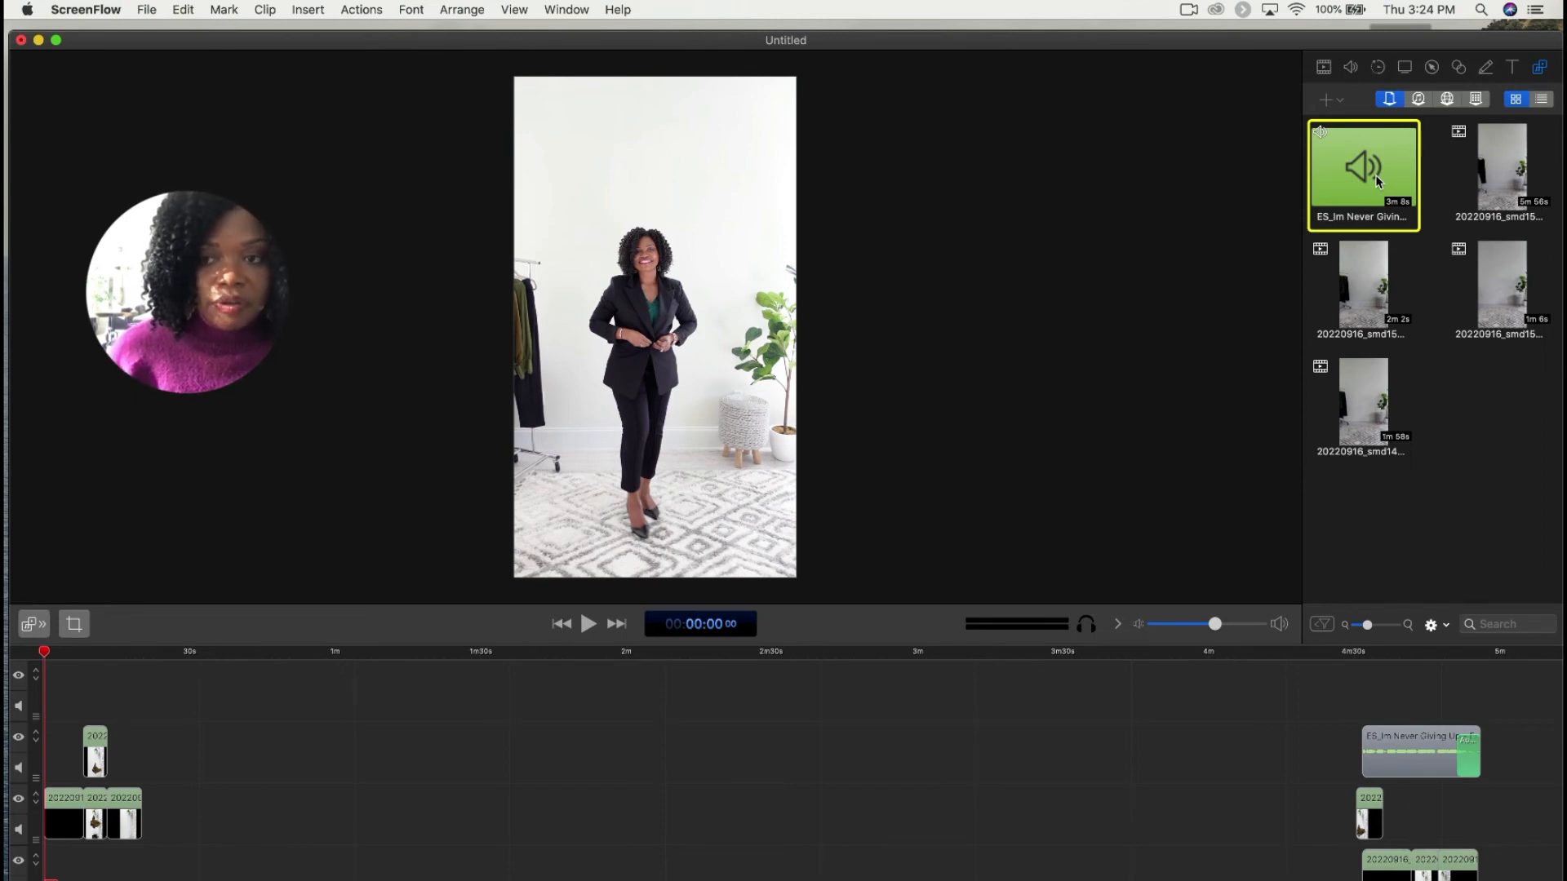
pyautogui.moveTo(1361, 180); pyautogui.dragTo(247, 703)
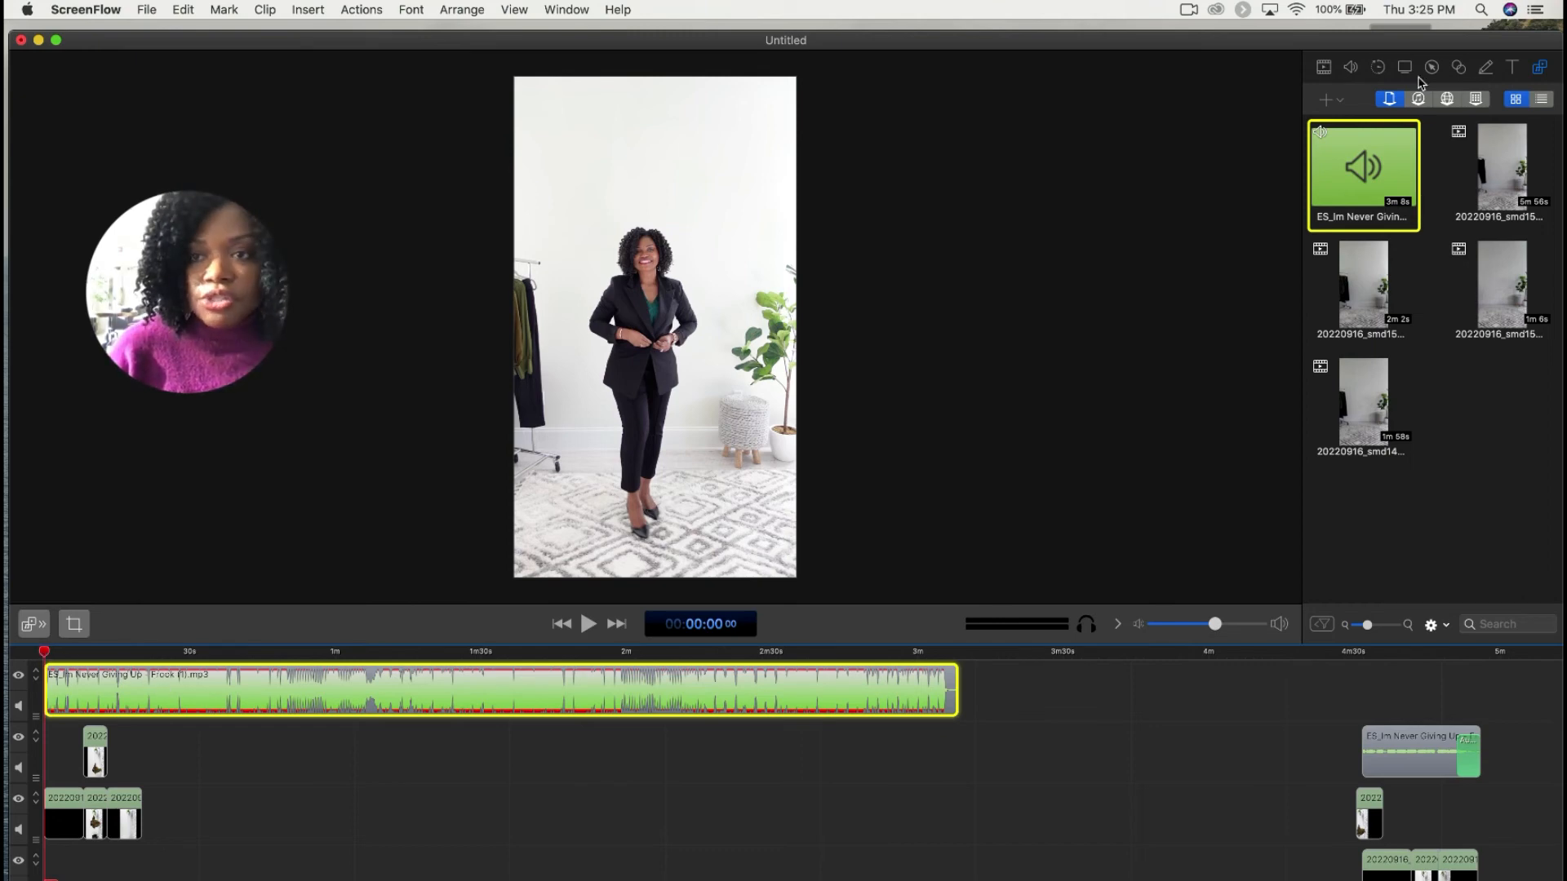
pyautogui.click(1350, 72)
pyautogui.moveTo(1444, 137); pyautogui.dragTo(1388, 135)
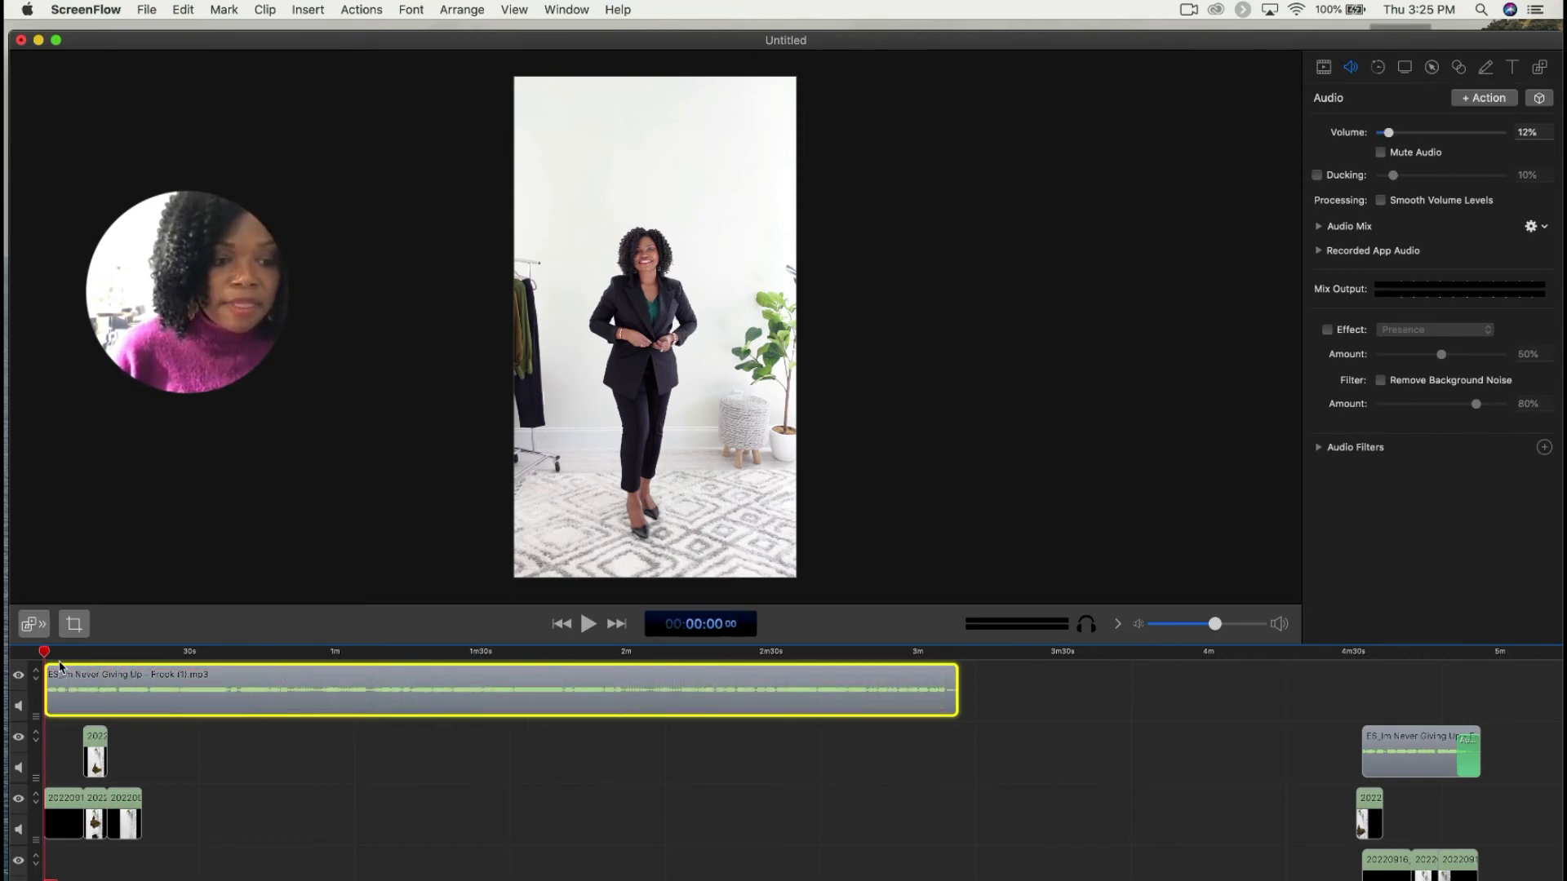
# Step: Add an audio action to the music ending at the 20-second end of the video and fade its volume to 0
pyautogui.moveTo(44, 651); pyautogui.dragTo(142, 654)
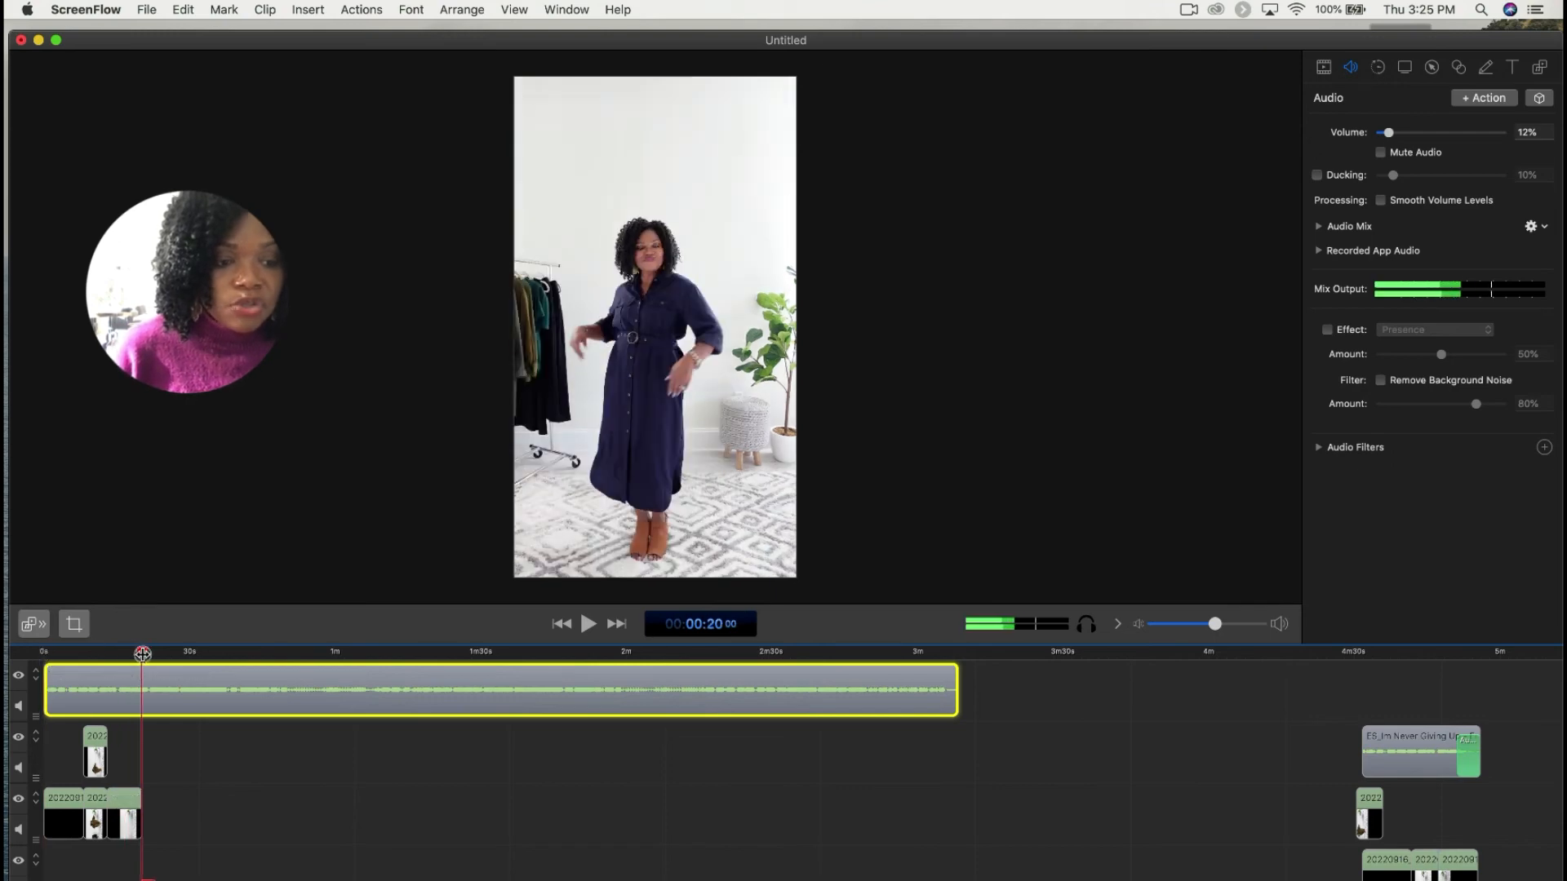
pyautogui.click(1481, 98)
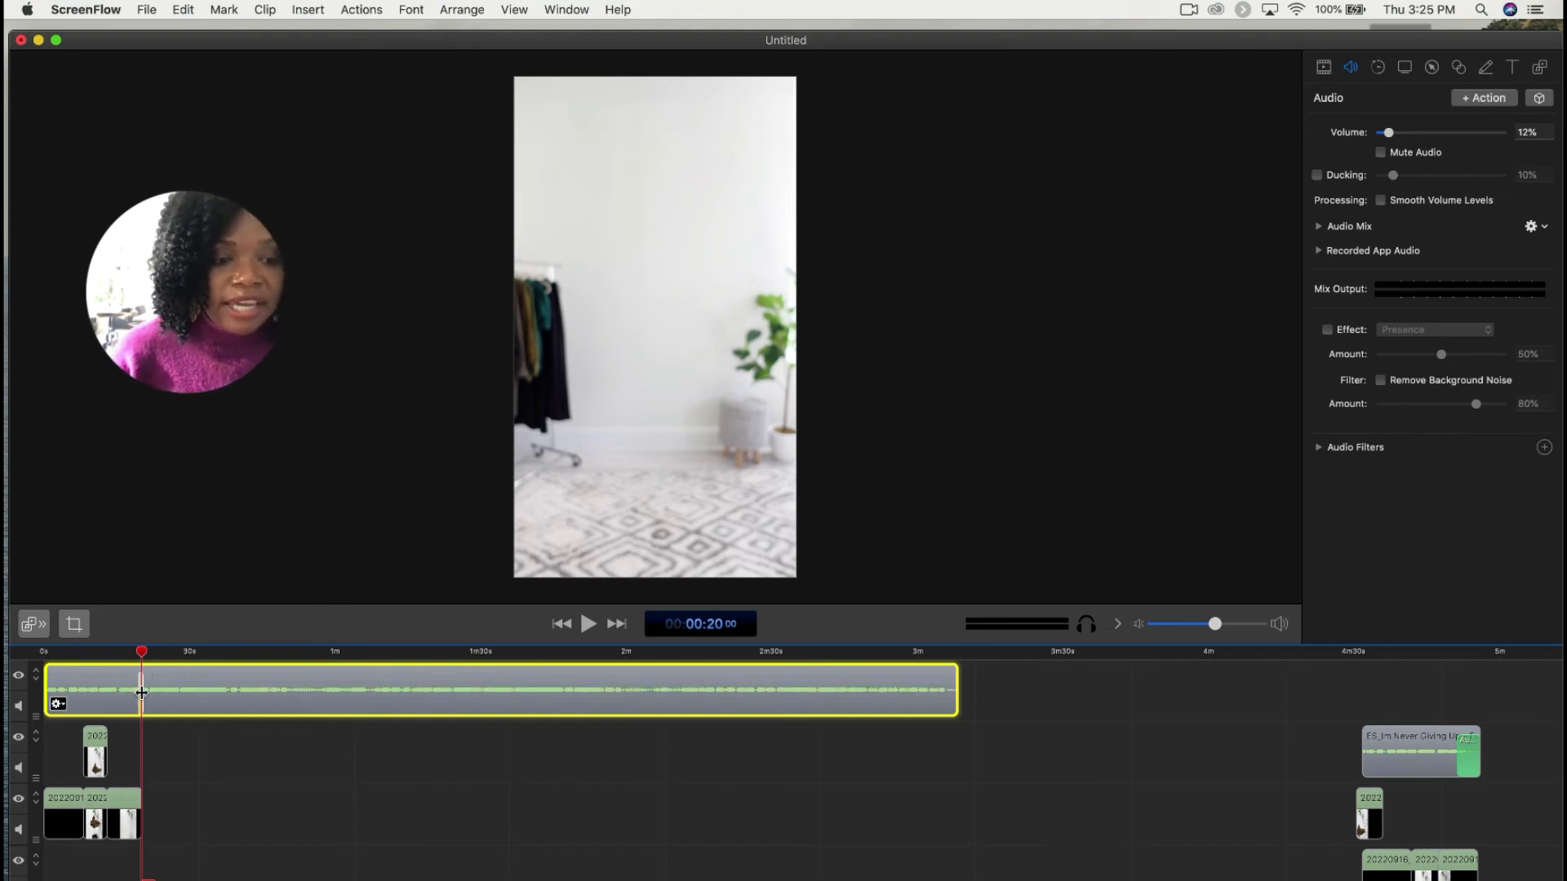
pyautogui.moveTo(141, 693)
pyautogui.mouseDown()
pyautogui.moveTo(165, 700)
pyautogui.moveTo(140, 697)
pyautogui.mouseUp()
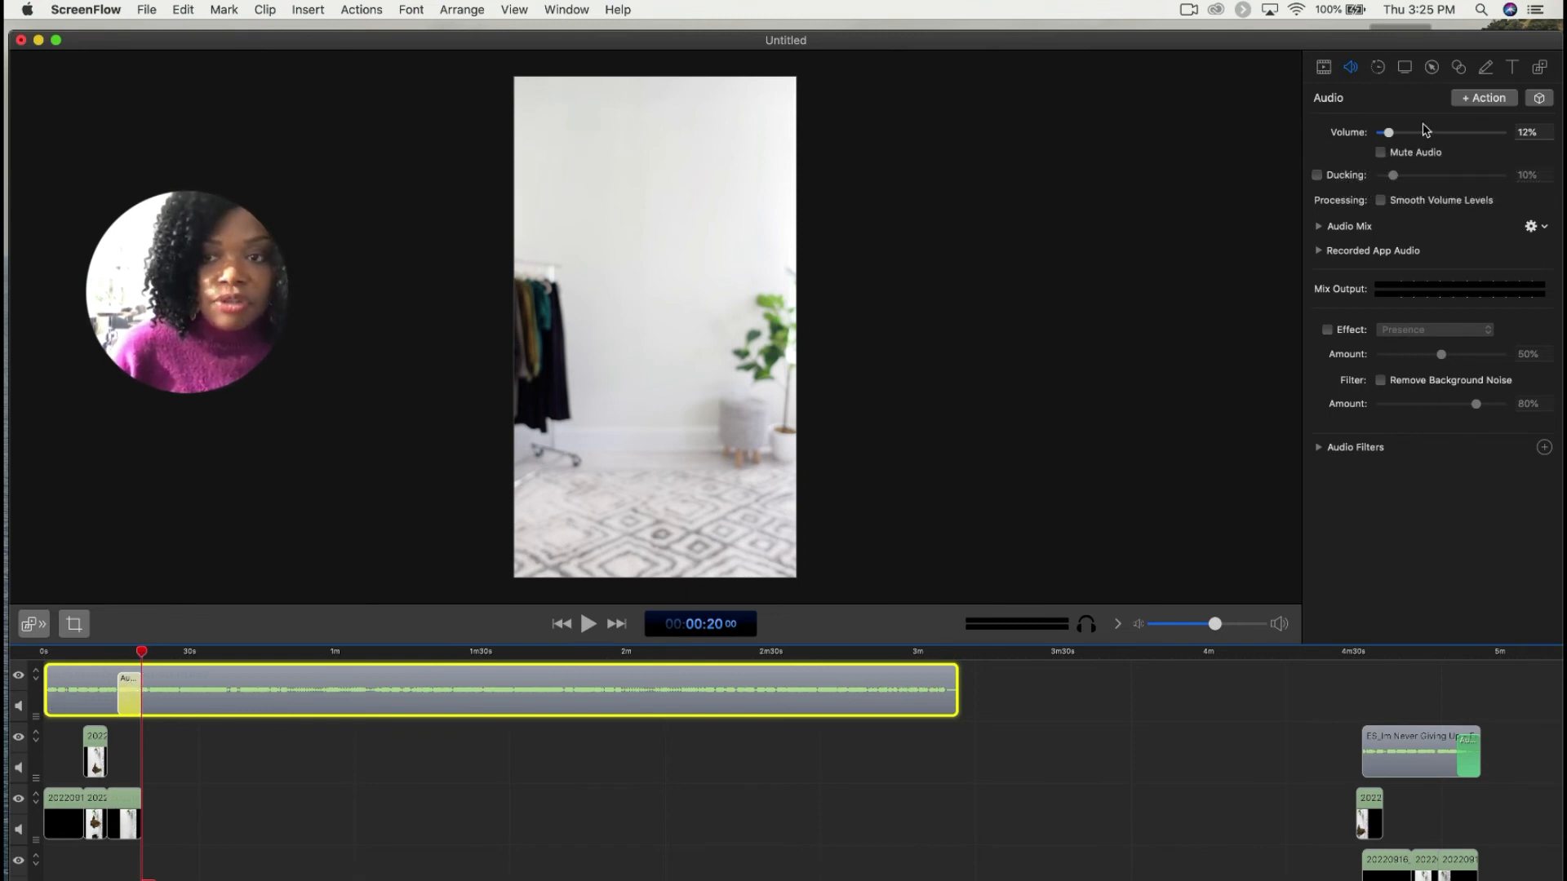
pyautogui.moveTo(1387, 132); pyautogui.dragTo(1376, 134)
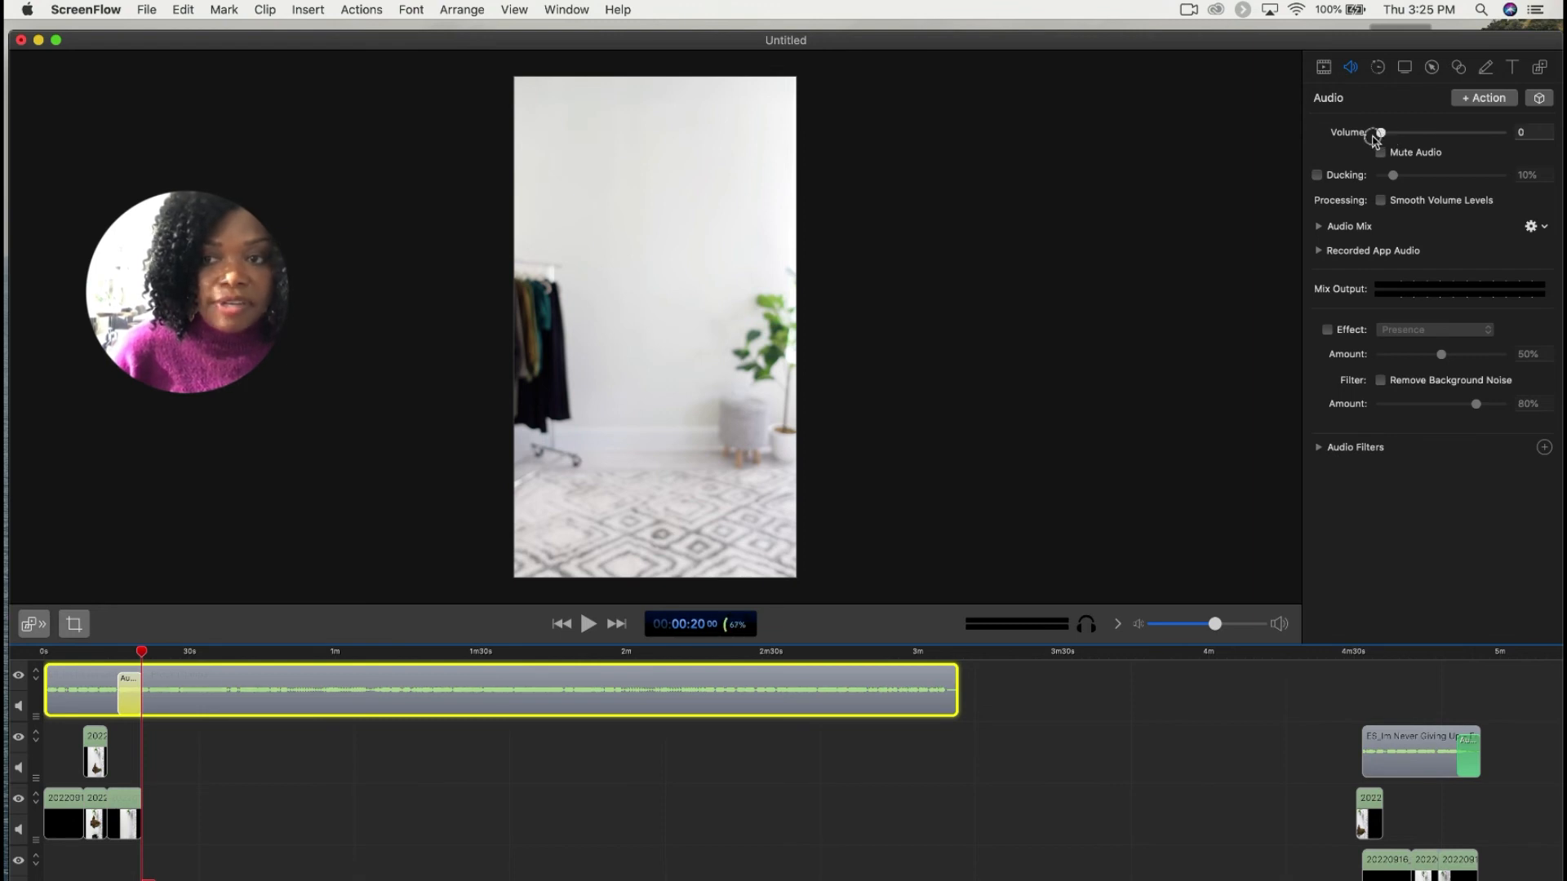
# Step: Split the music clip at the 20-second playhead and delete the portion after the fade-out
pyautogui.click(204, 700)
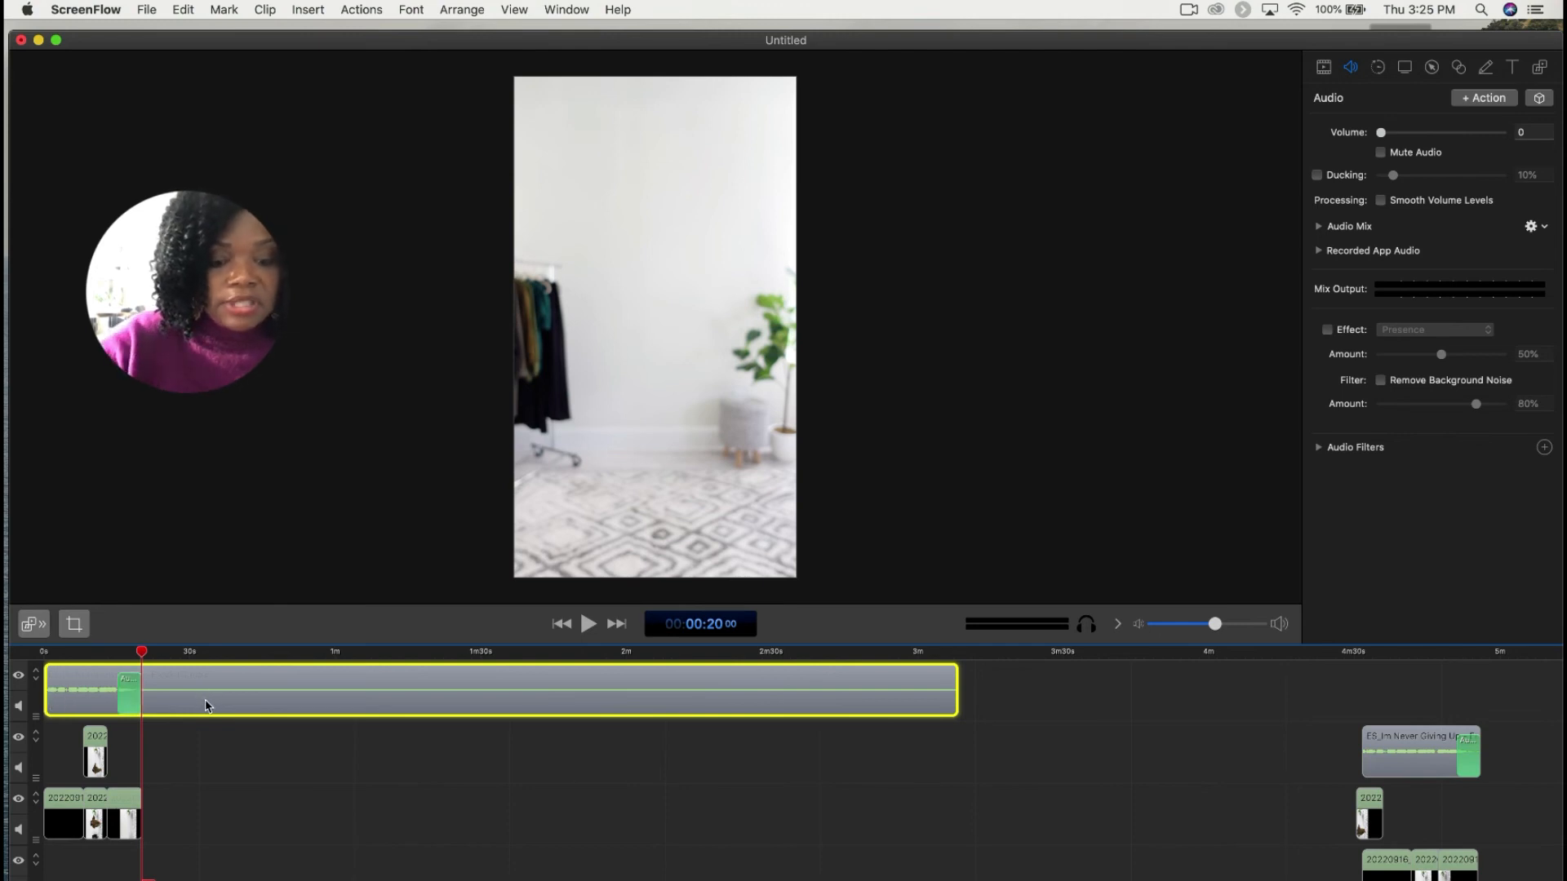
pyautogui.press('t')
pyautogui.click(214, 688)
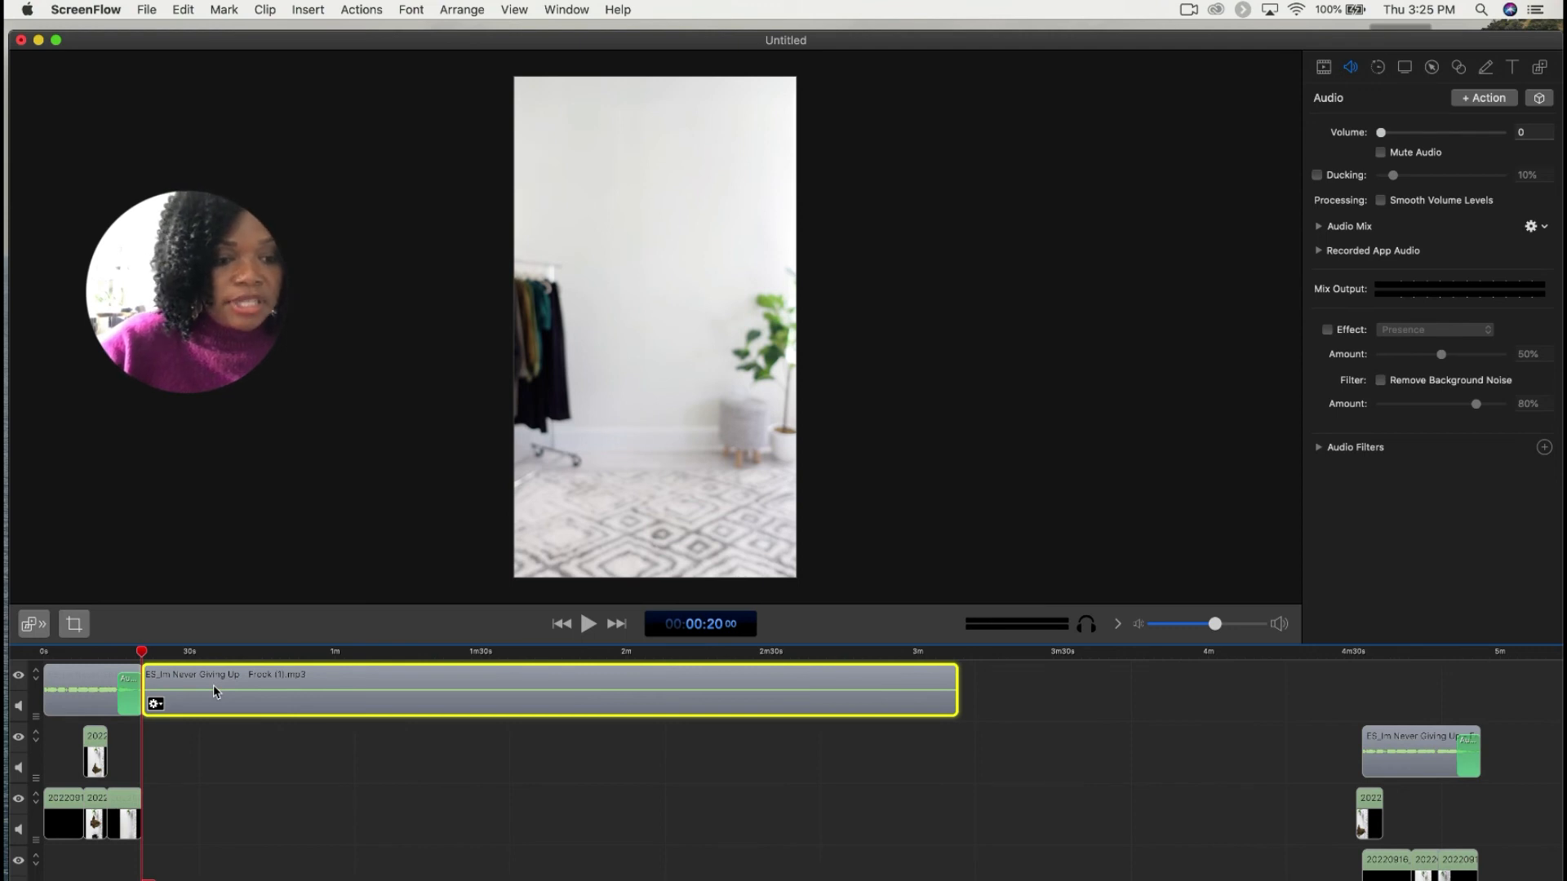
pyautogui.press('Delete')
# Step: Play the video with its music from the start of the timeline and stop after a few seconds
pyautogui.moveTo(142, 656); pyautogui.dragTo(43, 658)
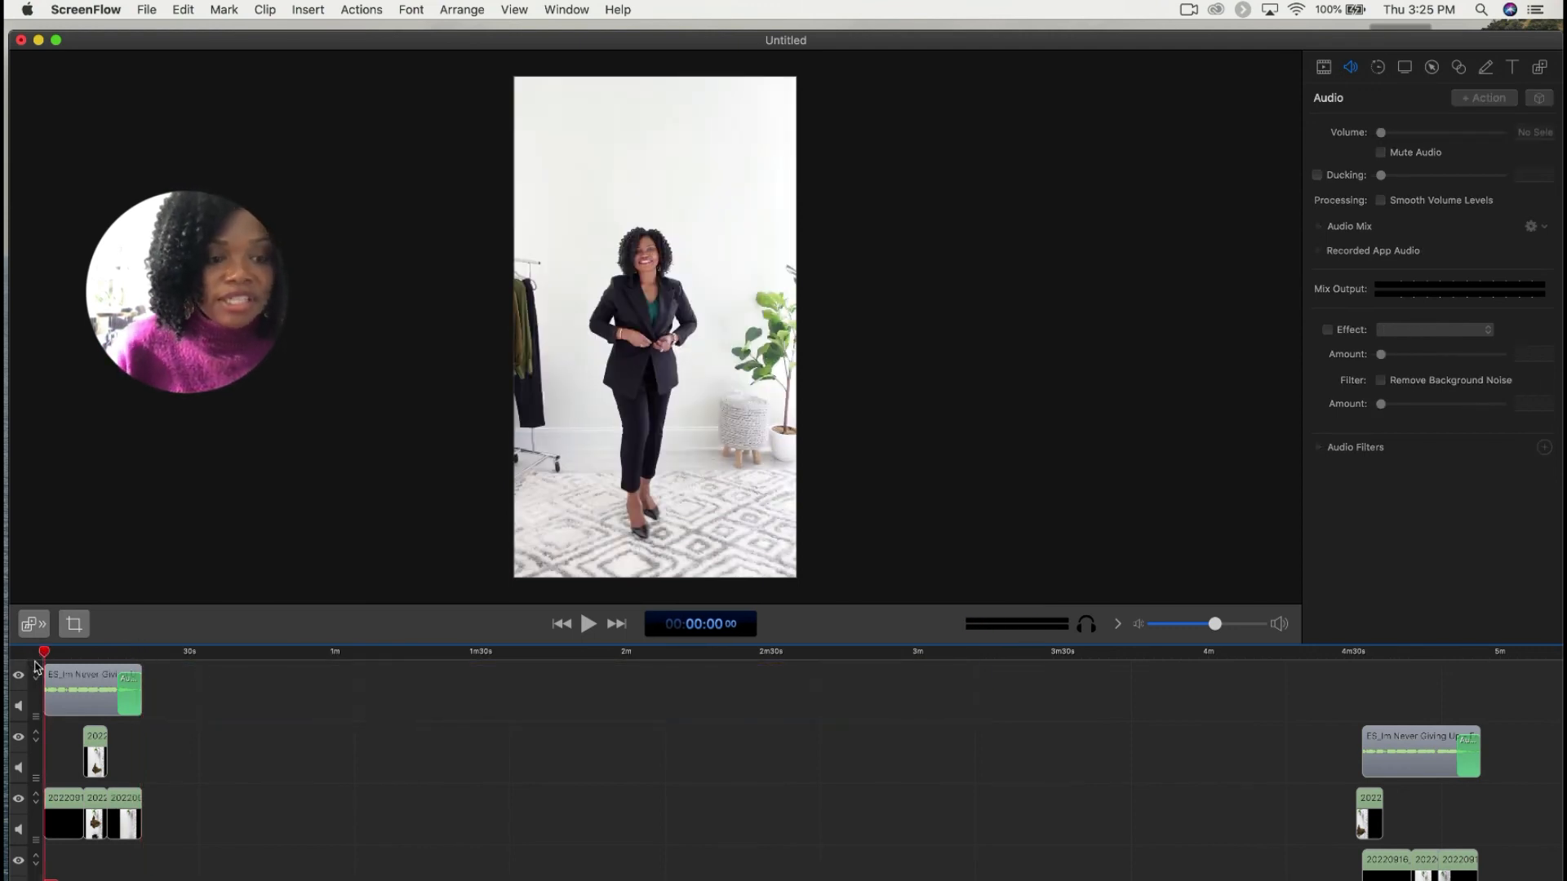
pyautogui.press('space')
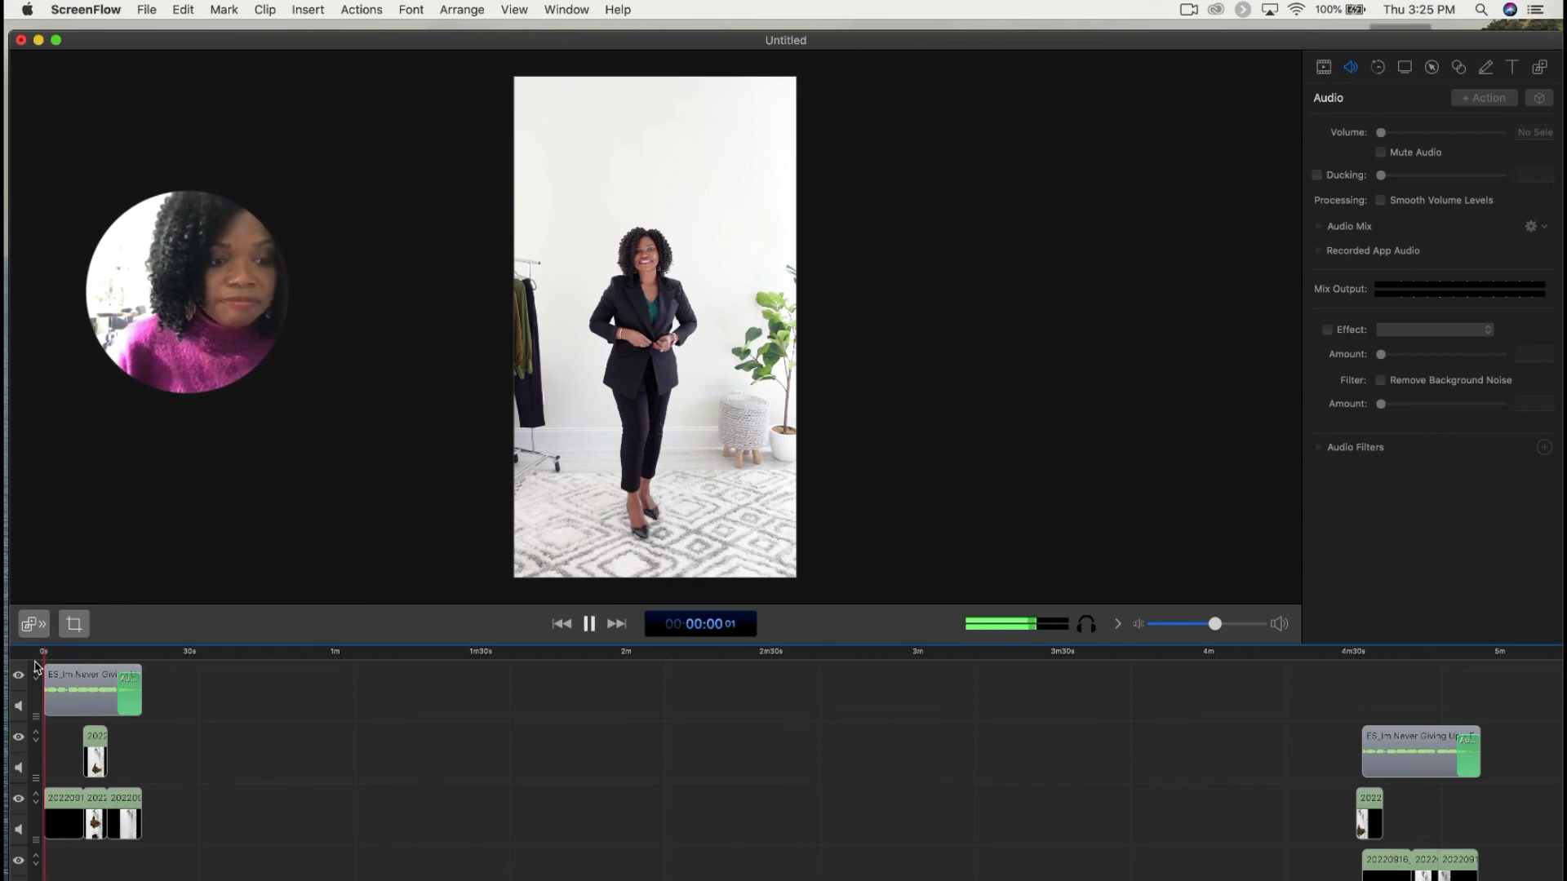
pyautogui.click(589, 625)
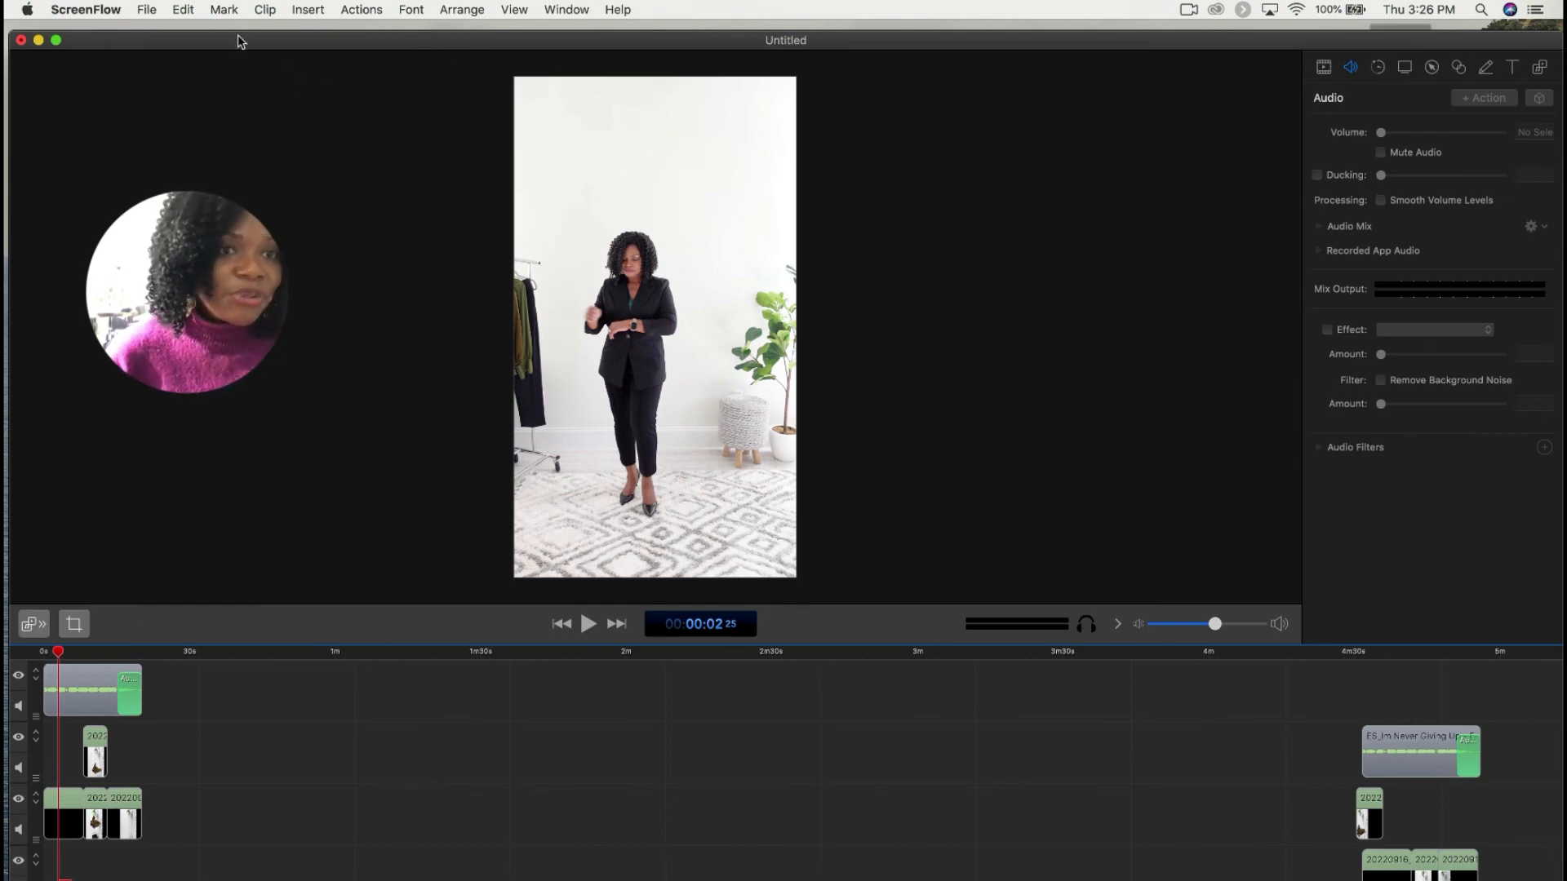
# Step: Open the export settings, choose the 1080 x 1920 - 100% of original resolution, and cancel the export
pyautogui.click(180, 12)
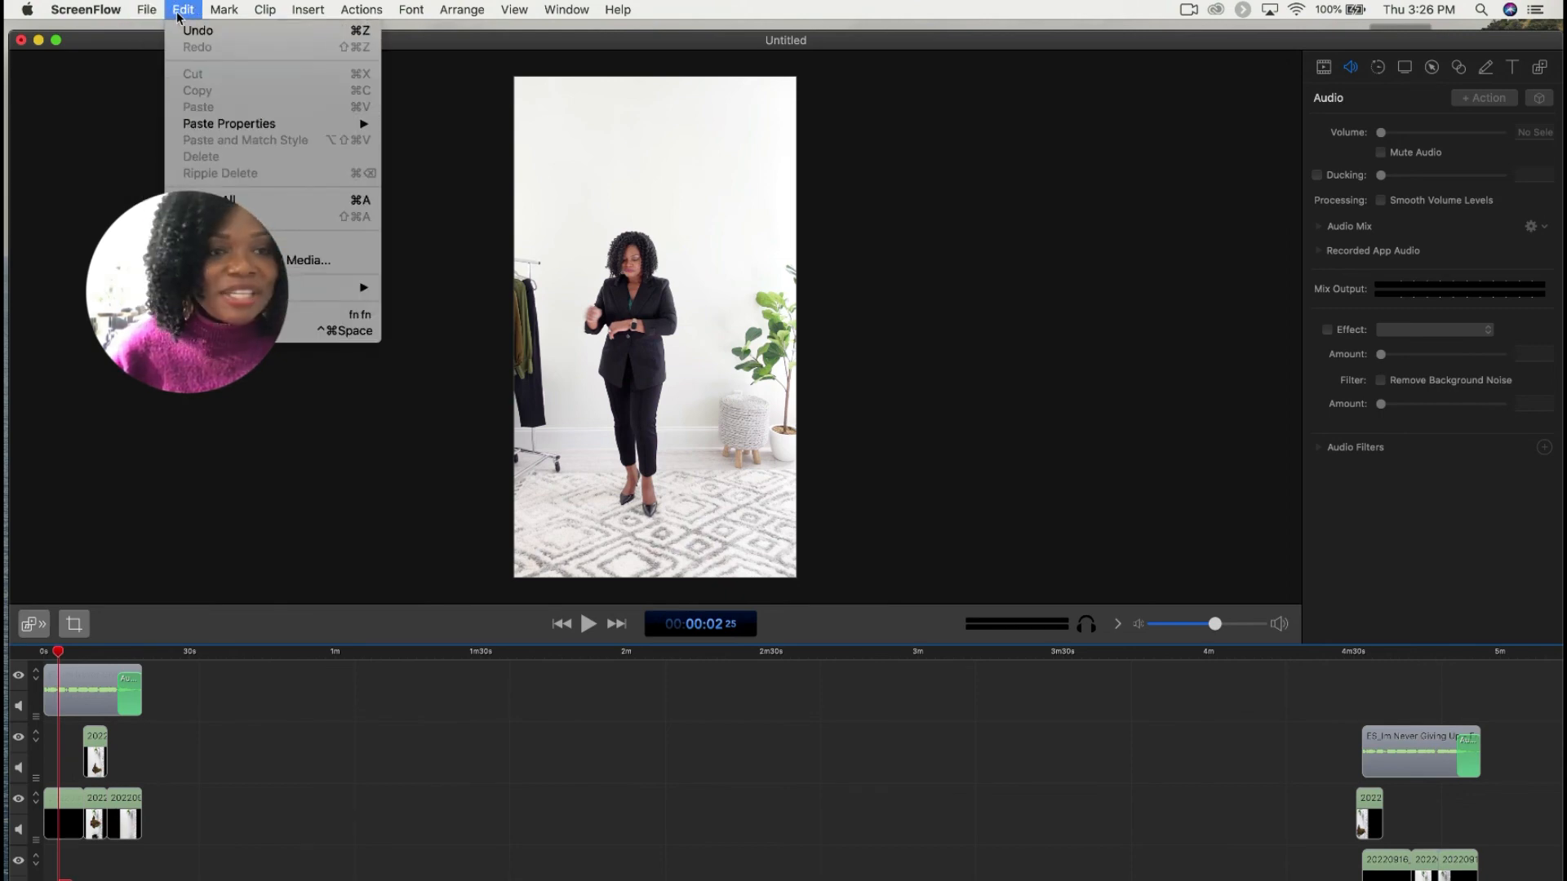
pyautogui.moveTo(145, 11)
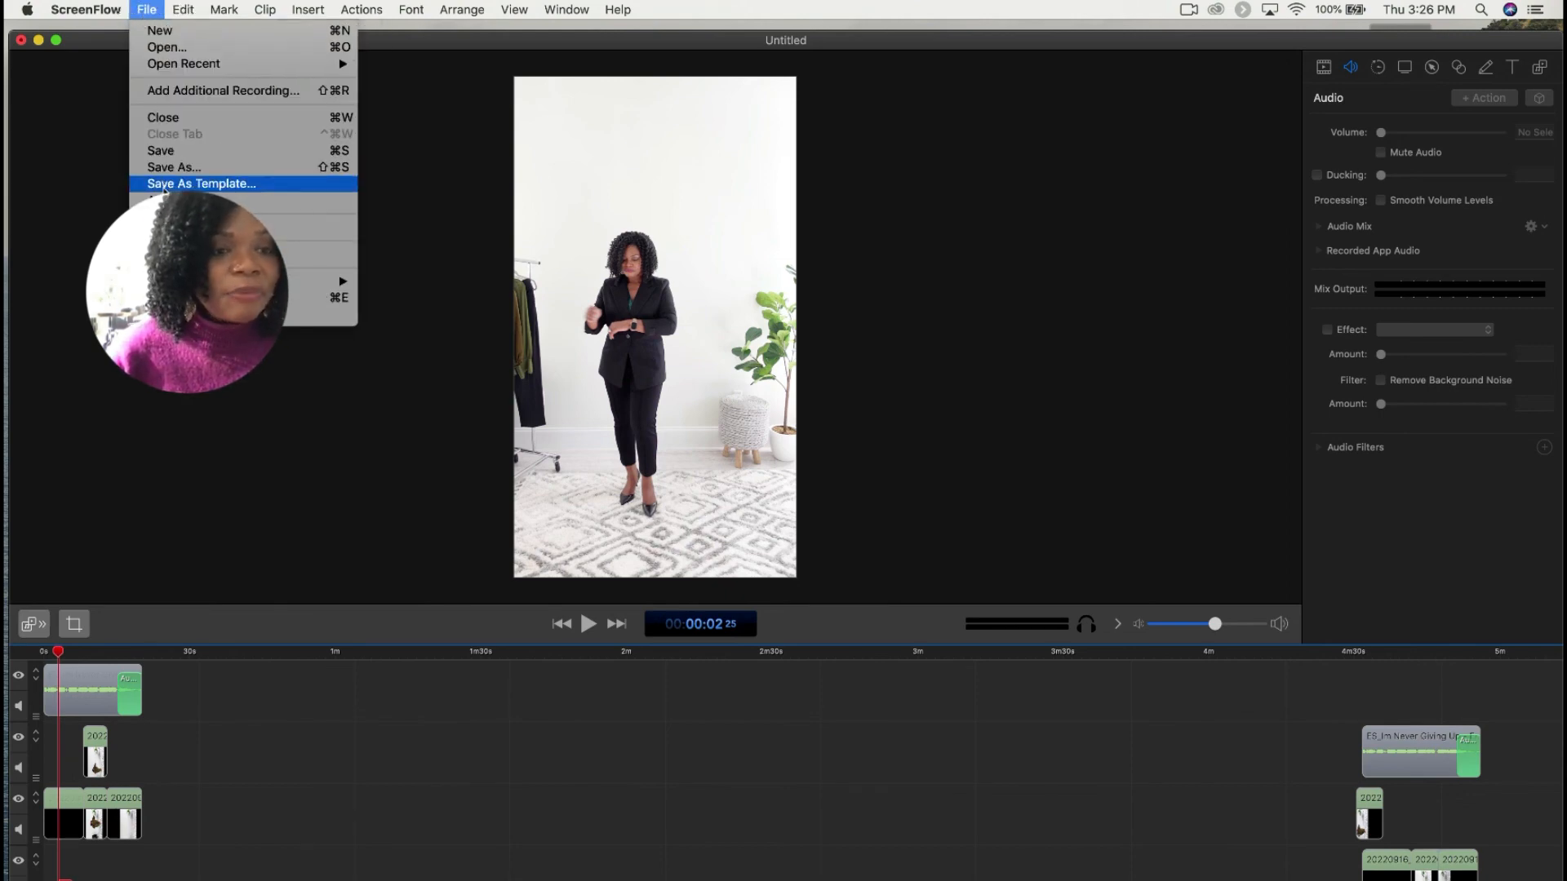
pyautogui.click(245, 297)
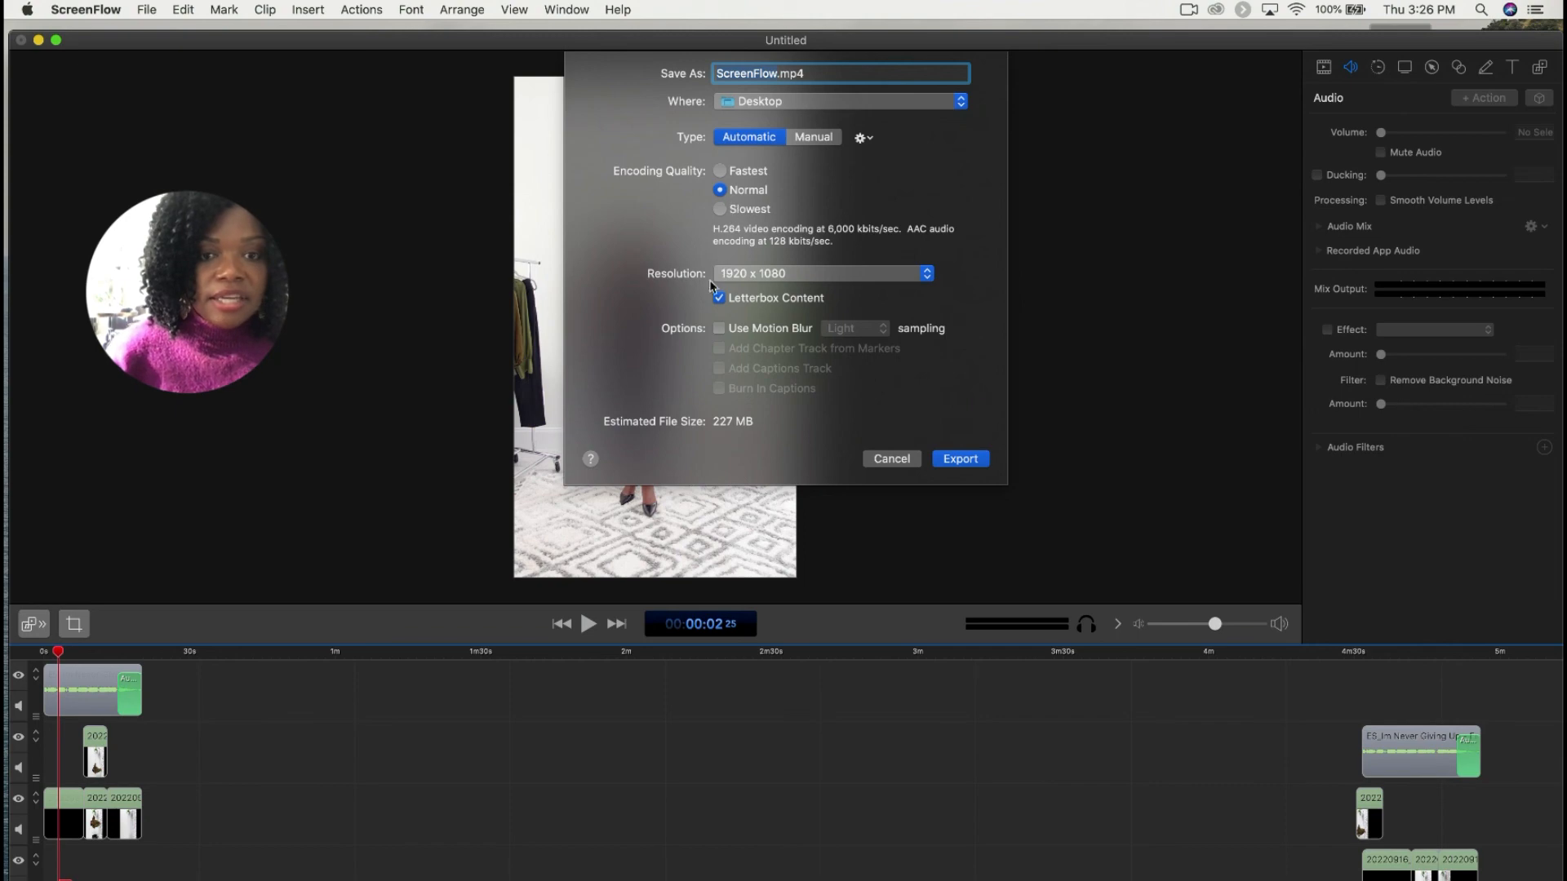
pyautogui.click(736, 278)
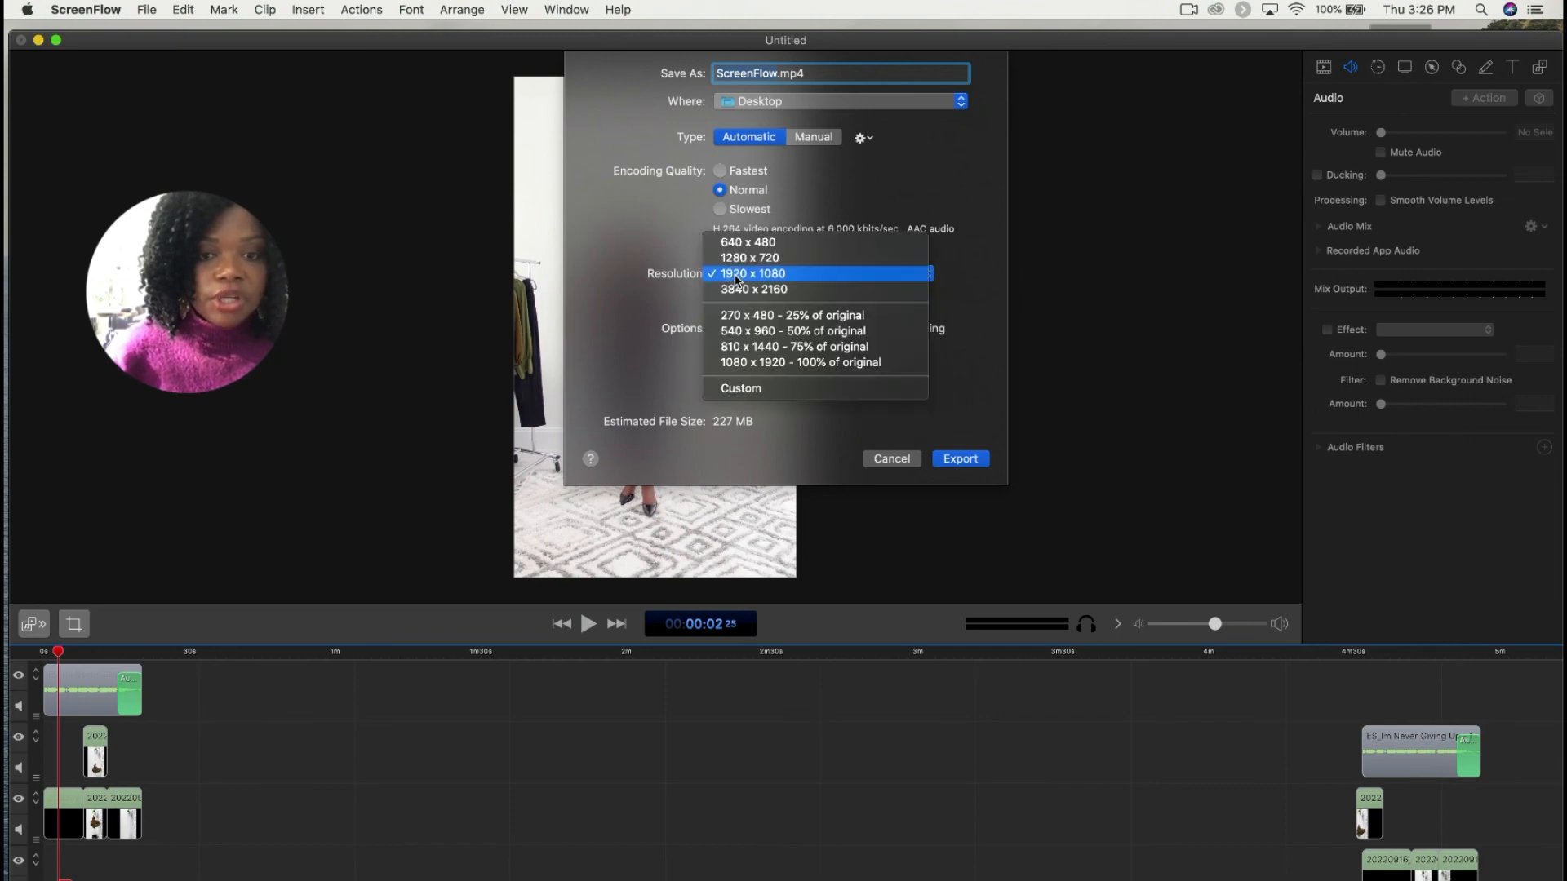
pyautogui.click(737, 364)
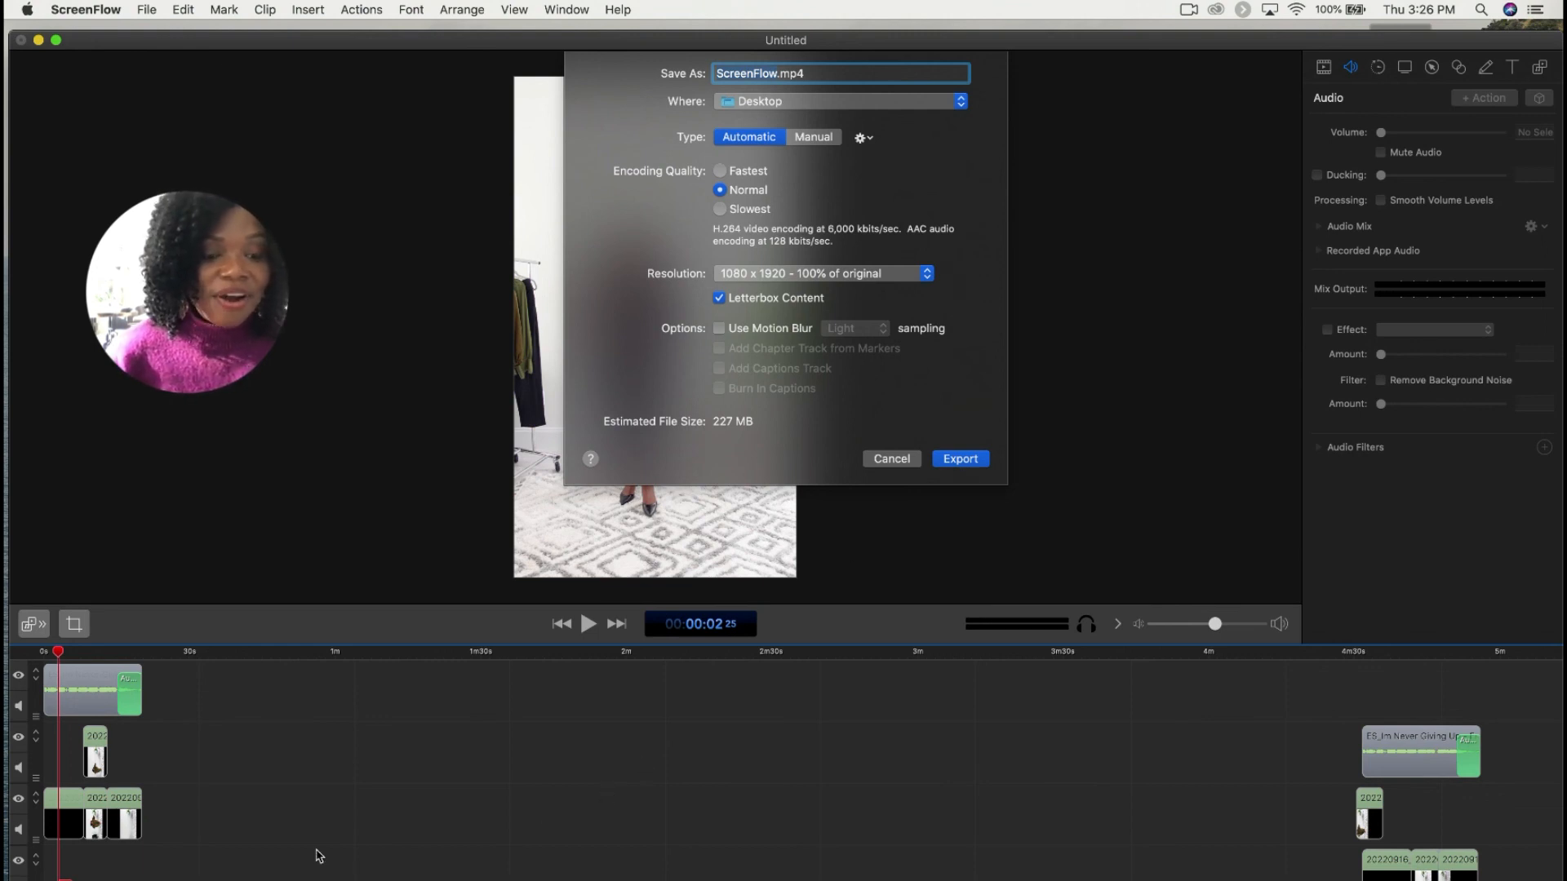
pyautogui.click(888, 457)
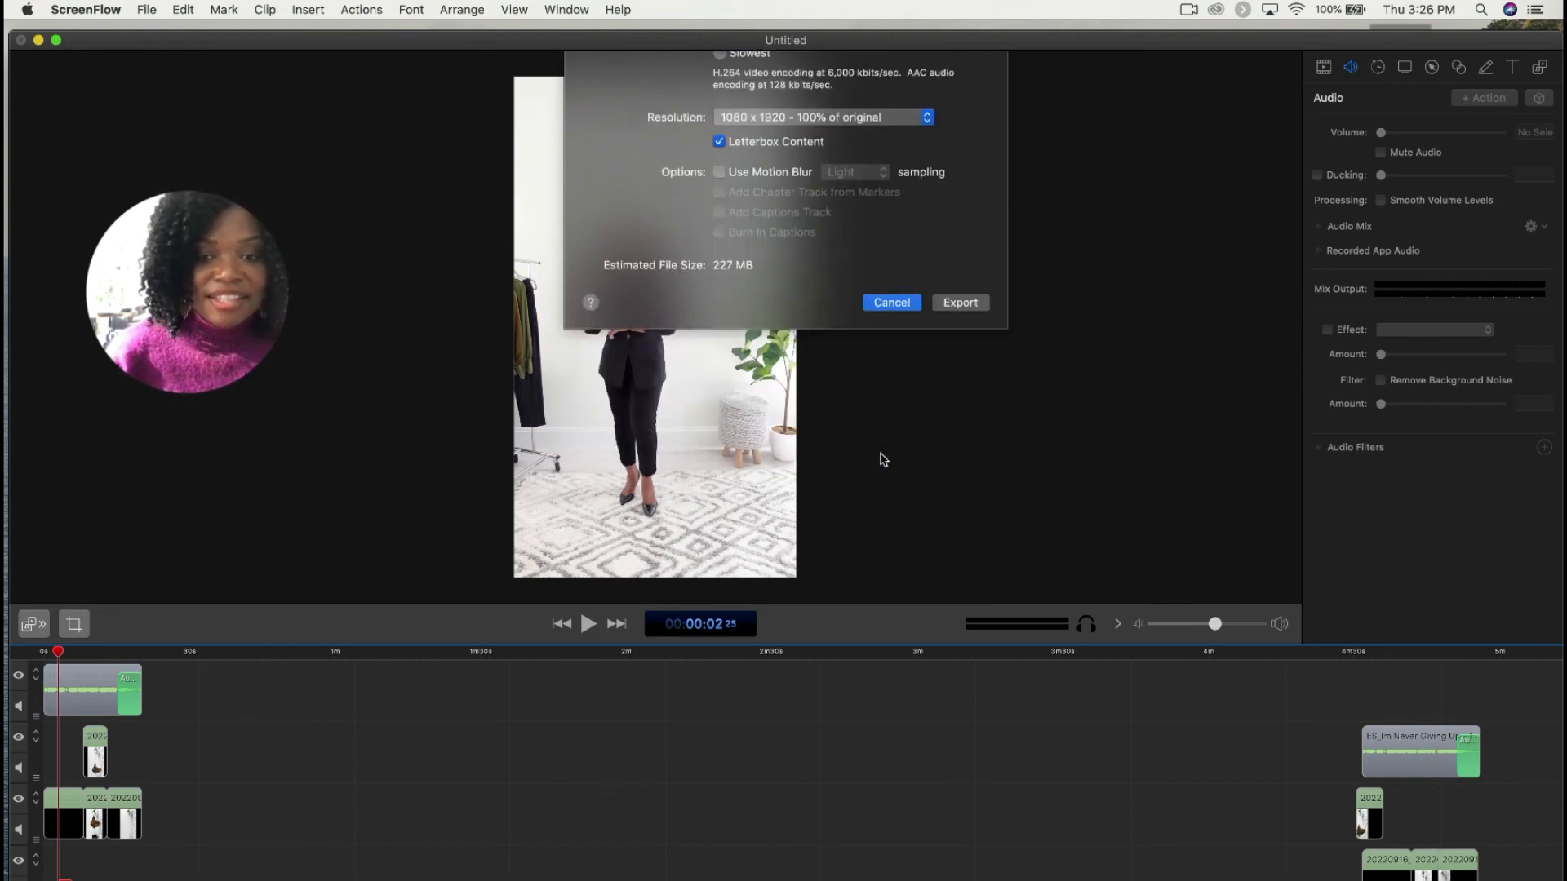